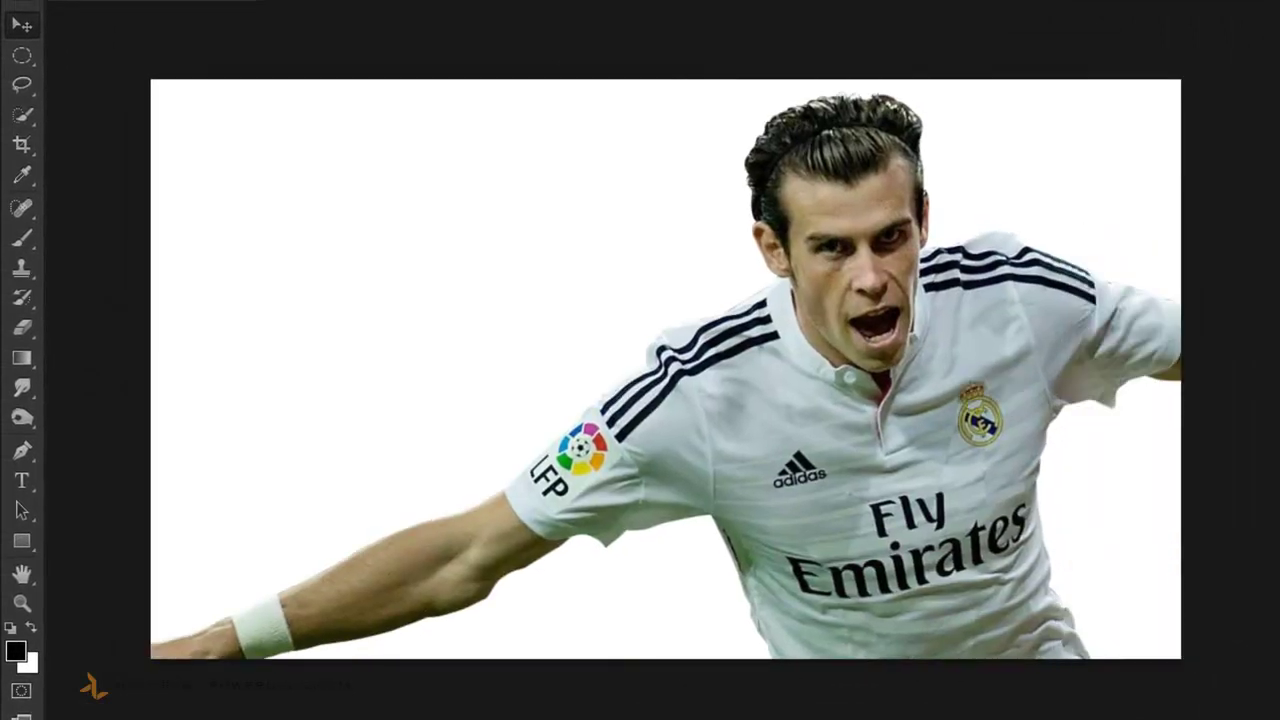
Scale the footballer down with Free Transform so his whole body fits, positioned left of centre.
right_click(1030, 36)
click(1134, 156)
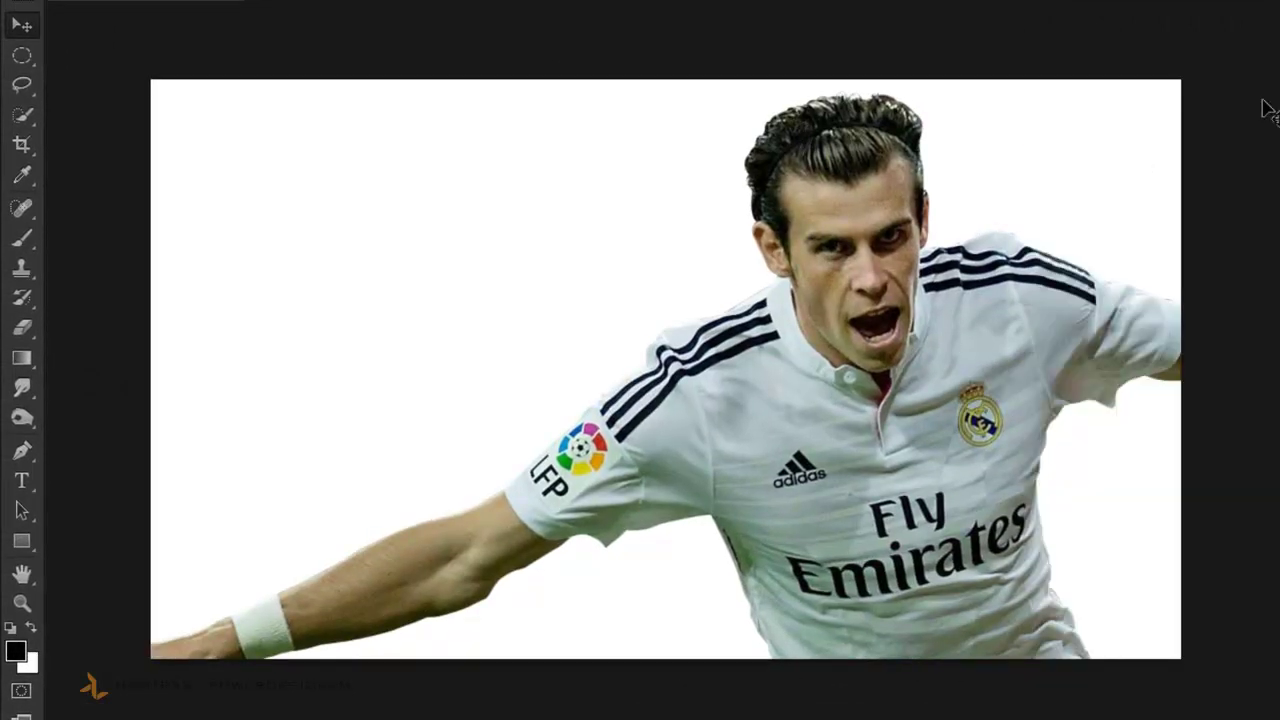
key(ctrl+t)
mouse_move(1265, 108)
mouse_down()
mouse_move(632, 328)
mouse_move(591, 409)
mouse_move(229, 103)
mouse_move(277, 223)
mouse_up()
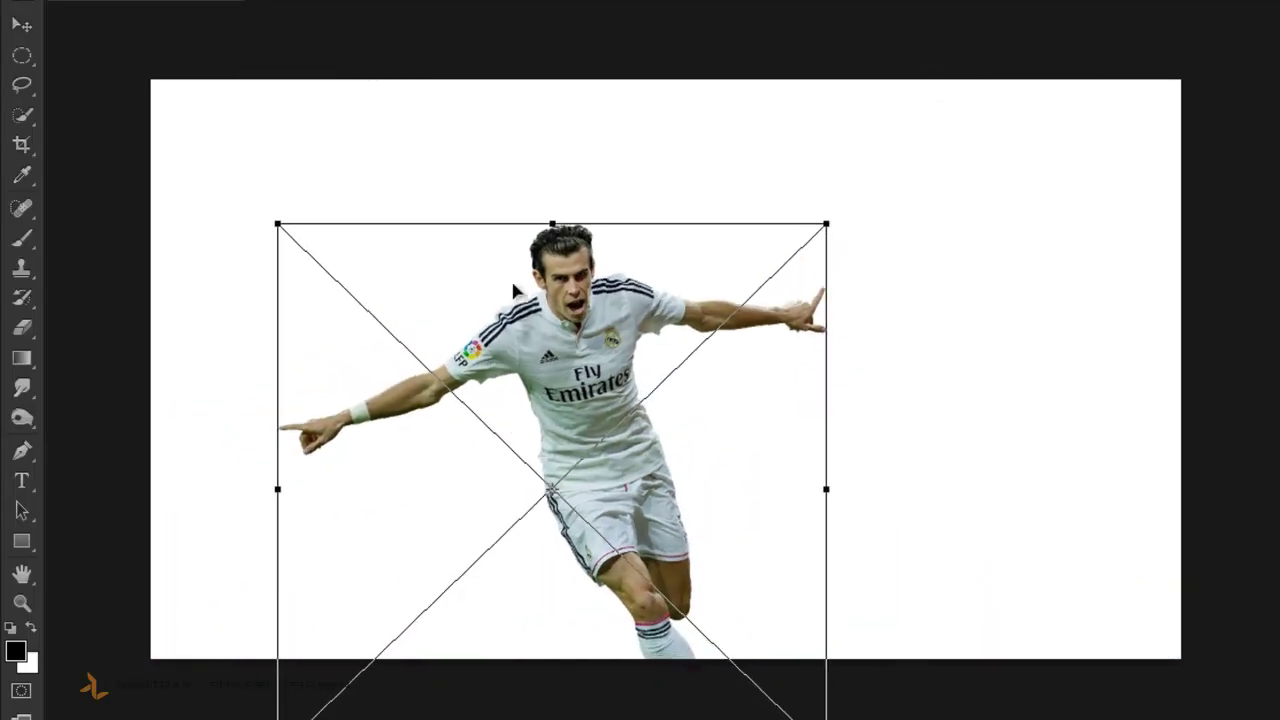
drag(513, 290, 407, 147)
drag(723, 83, 697, 112)
drag(673, 173, 710, 197)
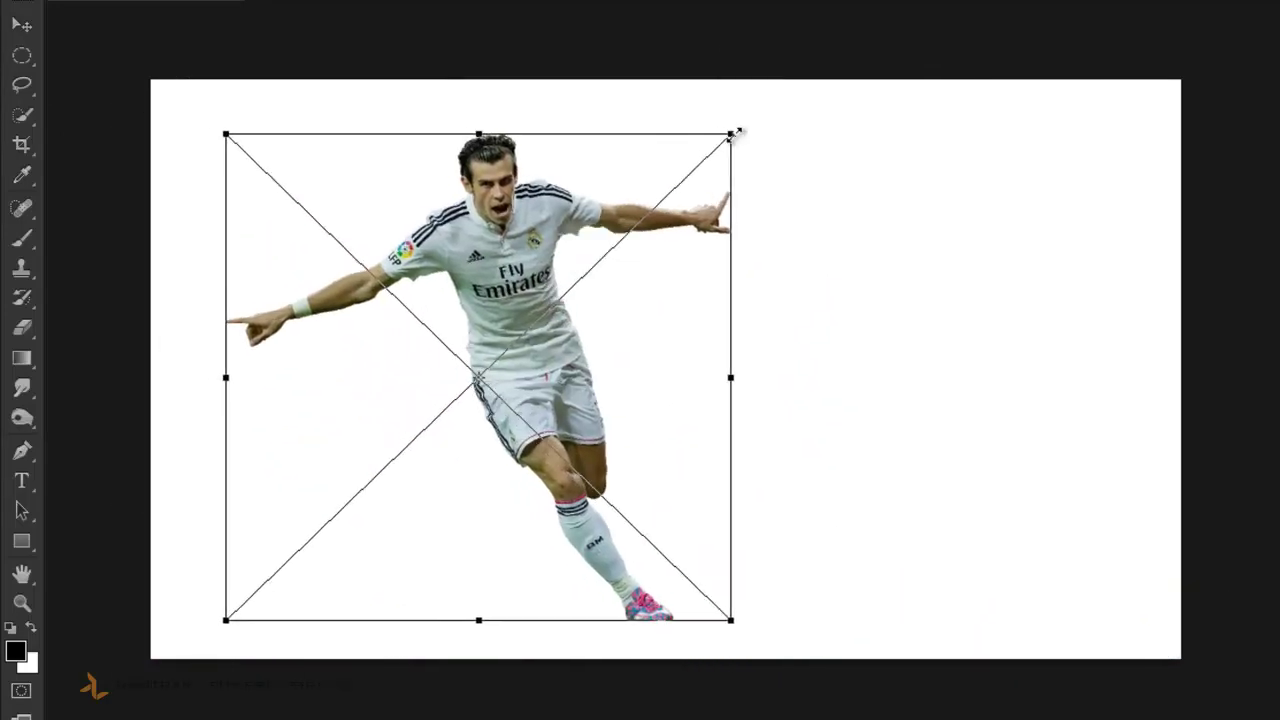
drag(736, 133, 730, 135)
key(Return)
drag(530, 366, 551, 368)
Fill the background with the black foreground colour.
click(107, 7)
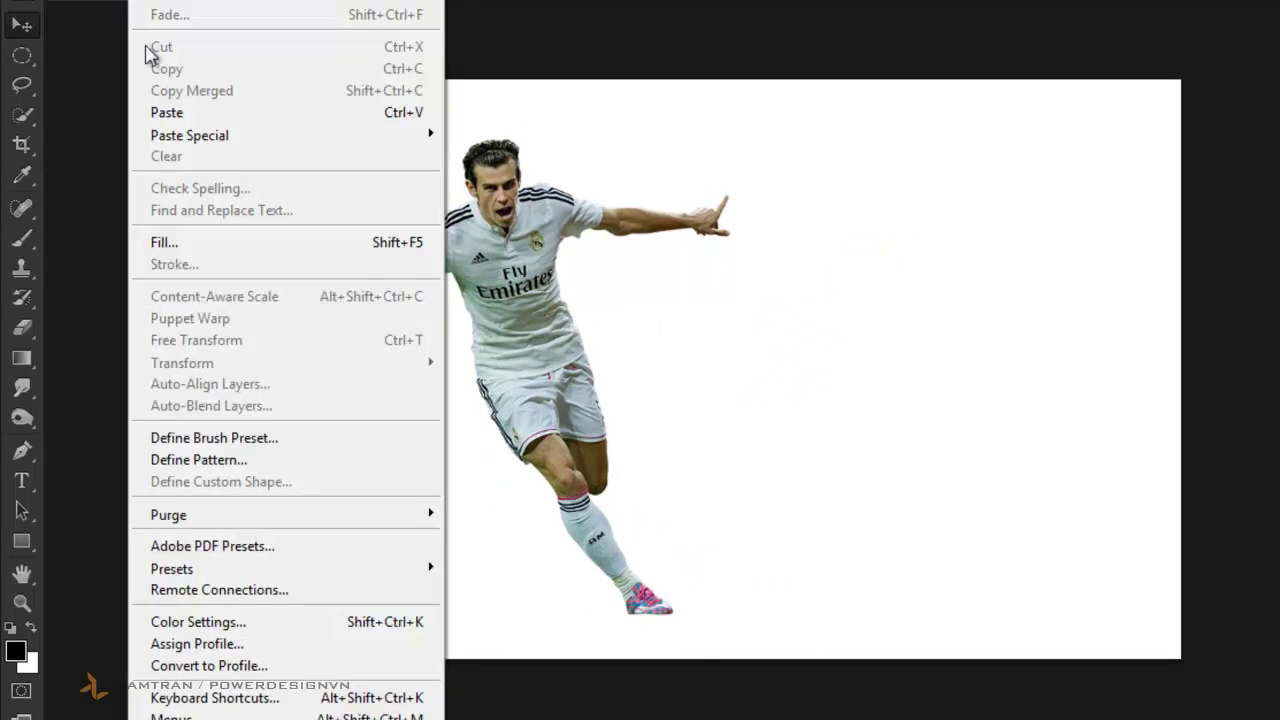
click(245, 247)
click(397, 141)
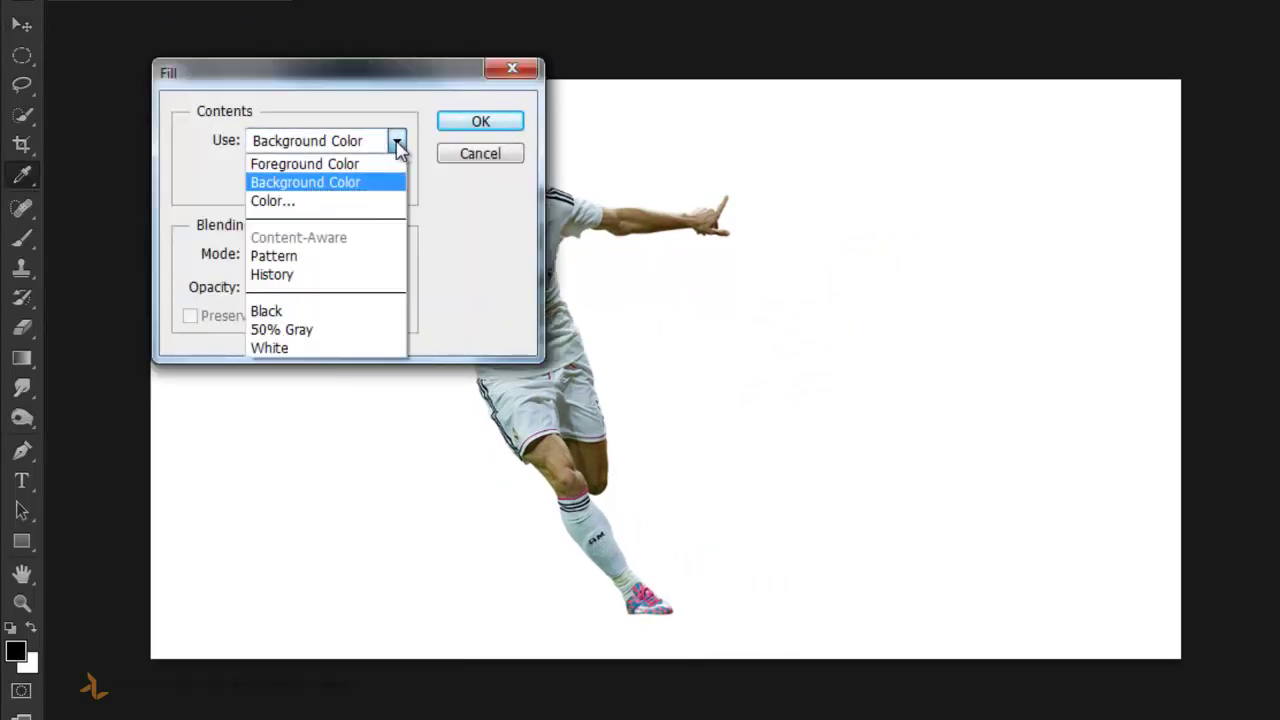
click(394, 166)
click(470, 123)
Rasterize the player layer and brighten him by raising the Curves midpoint.
right_click(1005, 240)
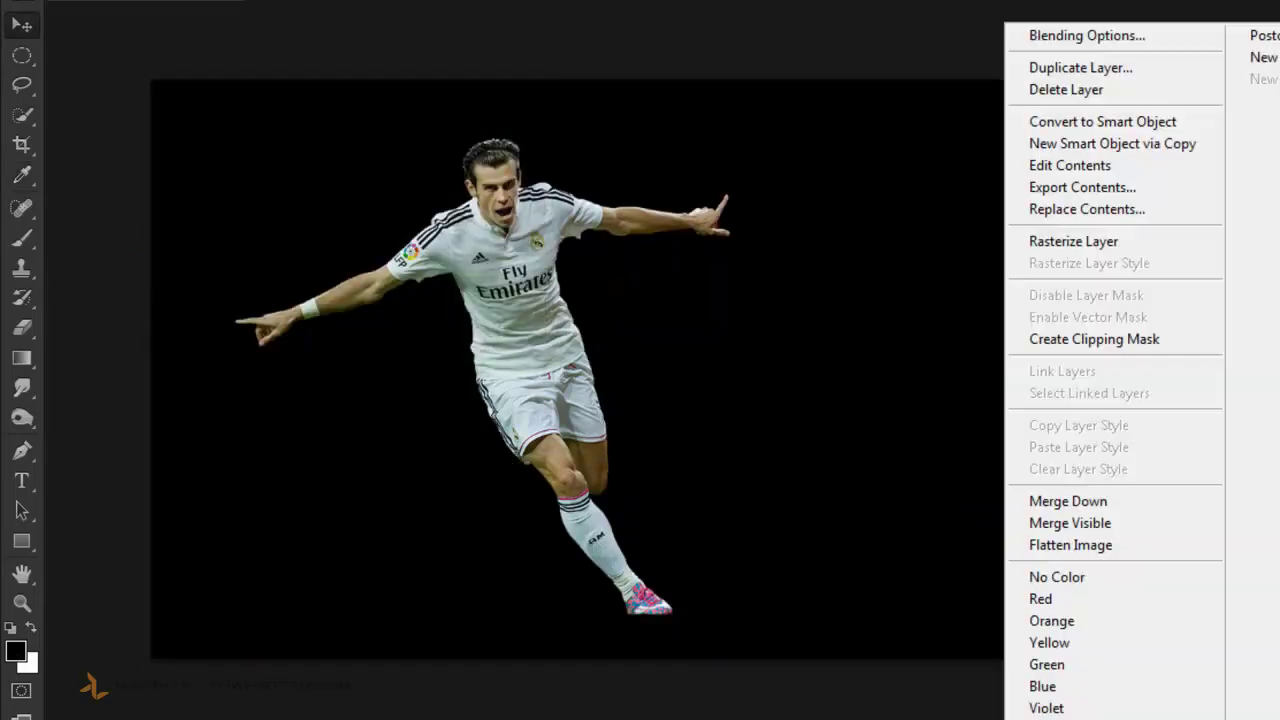
click(1163, 240)
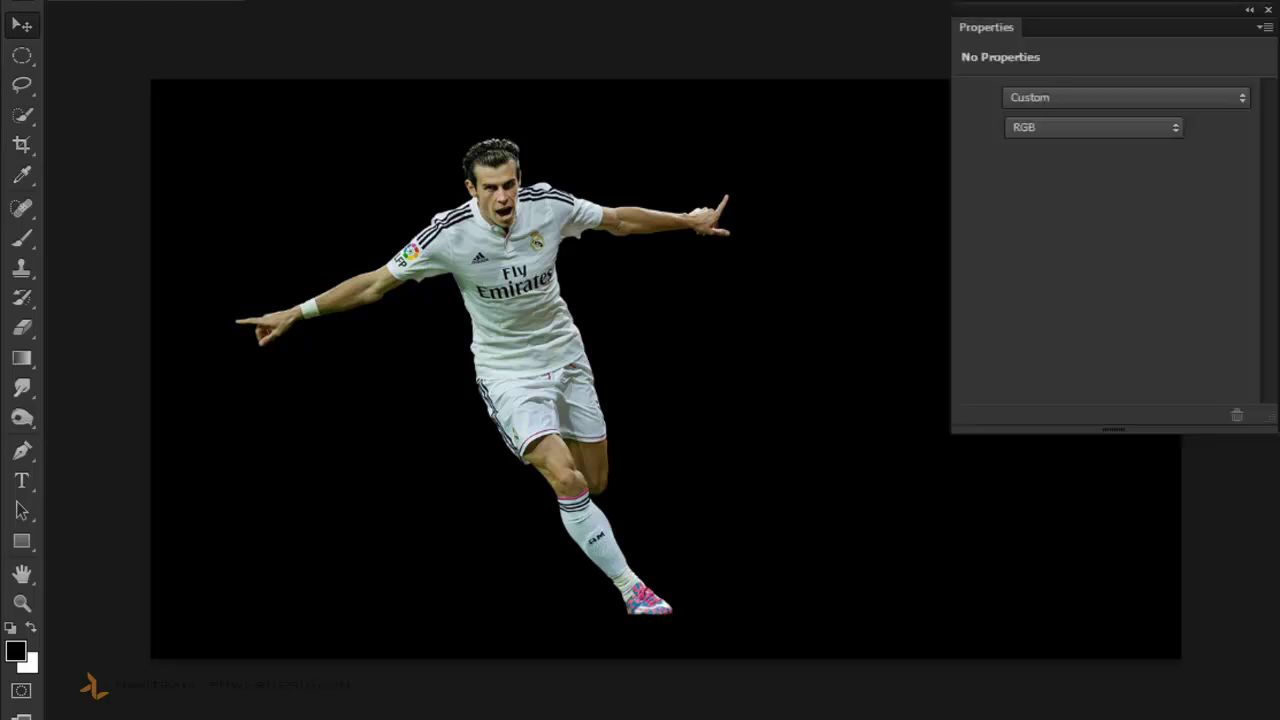
mouse_move(1129, 262)
mouse_down()
mouse_move(1103, 229)
mouse_move(1113, 245)
mouse_up()
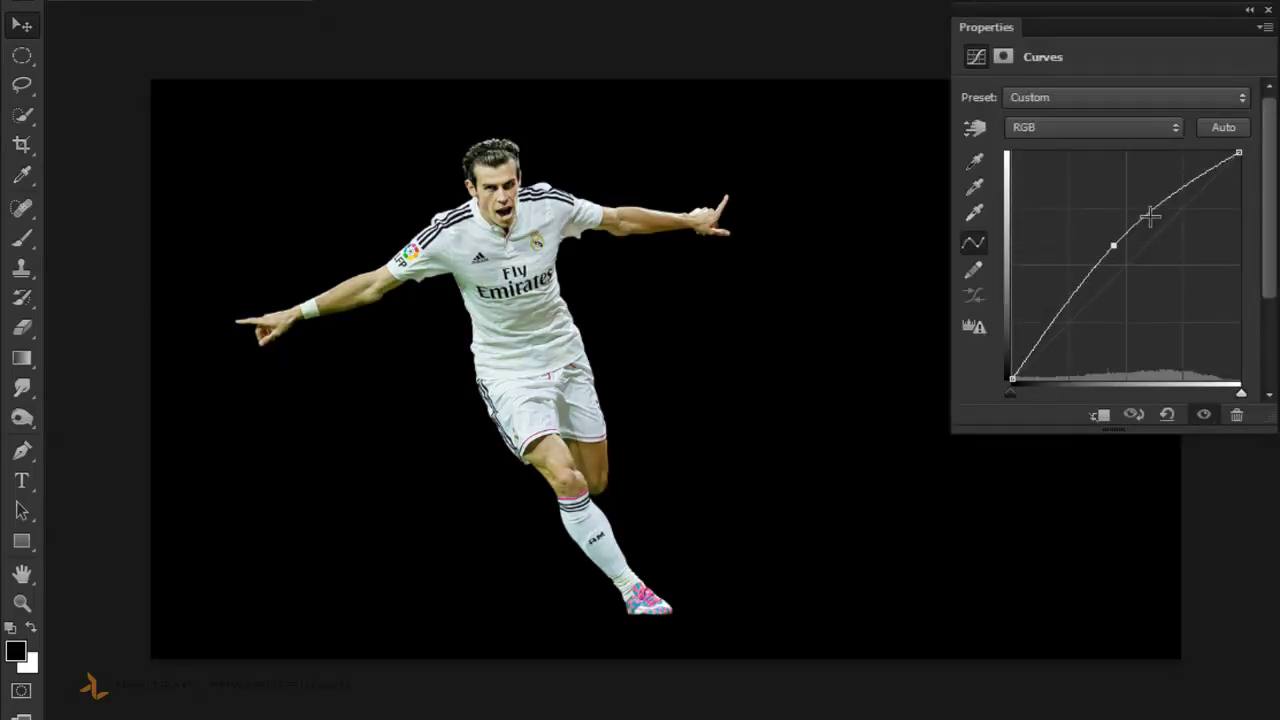
click(1266, 11)
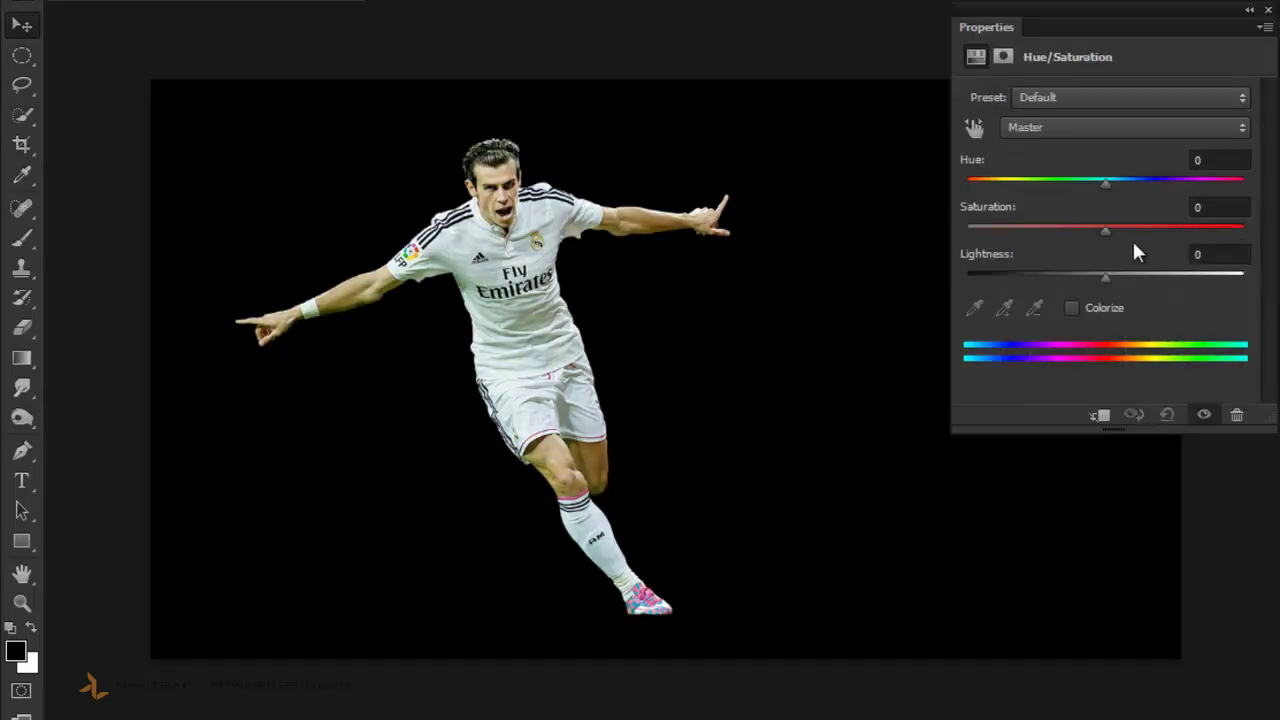
Add Hue/Saturation and Brightness/Contrast adjustments, lowering contrast from 24 to about 2.
click(1266, 11)
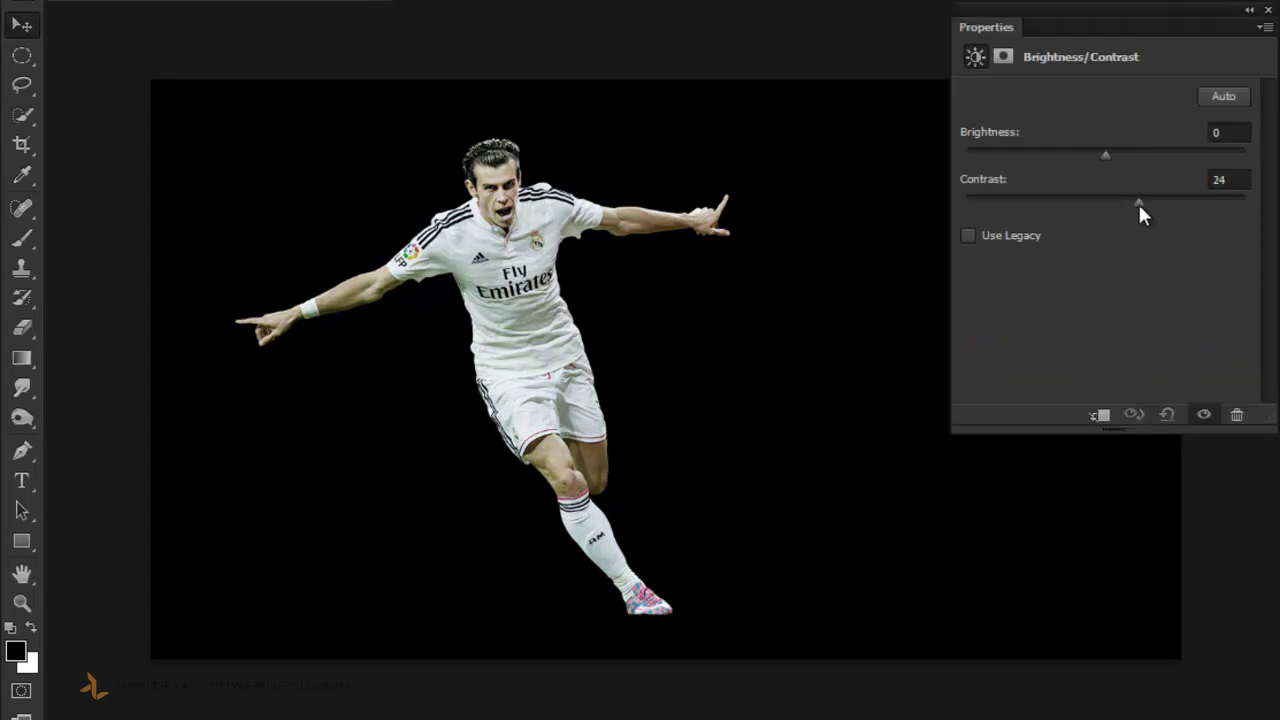
drag(1138, 202, 1105, 199)
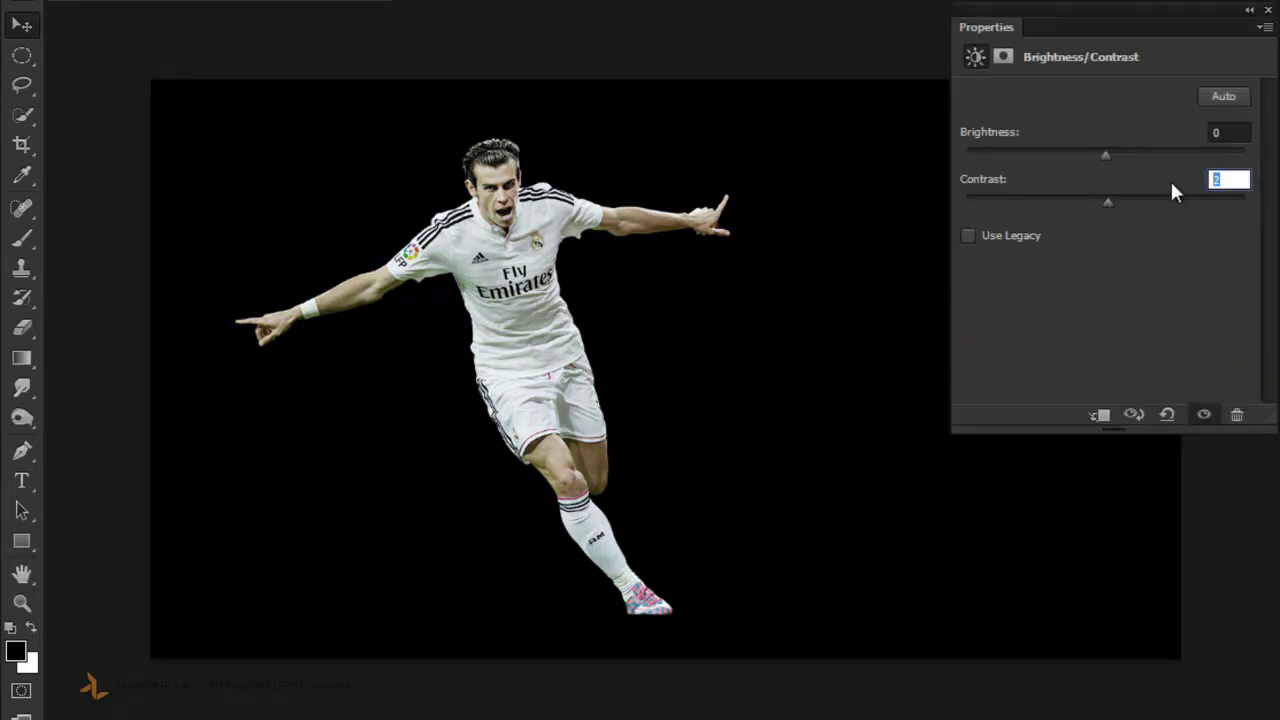
click(1229, 180)
text(10)
click(1268, 10)
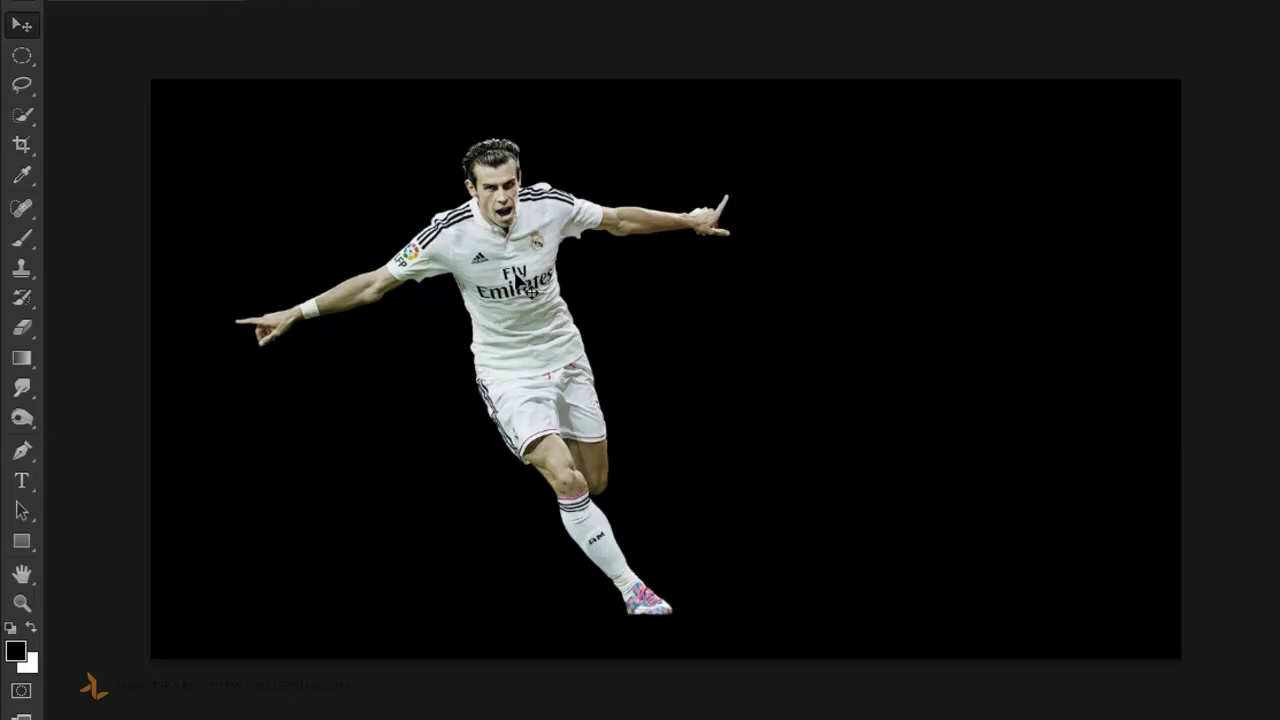
Scale the player down slightly and shift him into position.
key(ctrl+t)
drag(729, 609, 711, 600)
key(Return)
drag(560, 345, 563, 357)
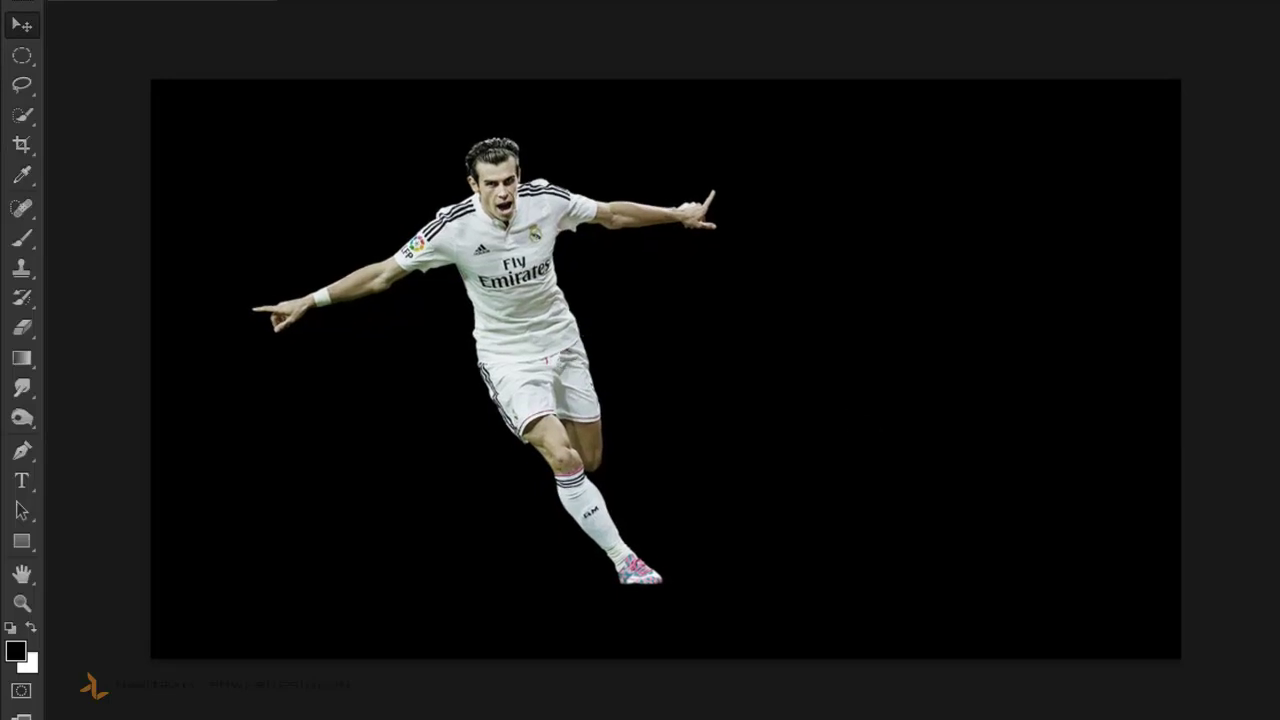
Flip a copy of the player vertically below his feet at 30% opacity as a reflection.
key(ctrl+t)
right_click(636, 214)
click(690, 584)
drag(640, 240, 634, 586)
key(Return)
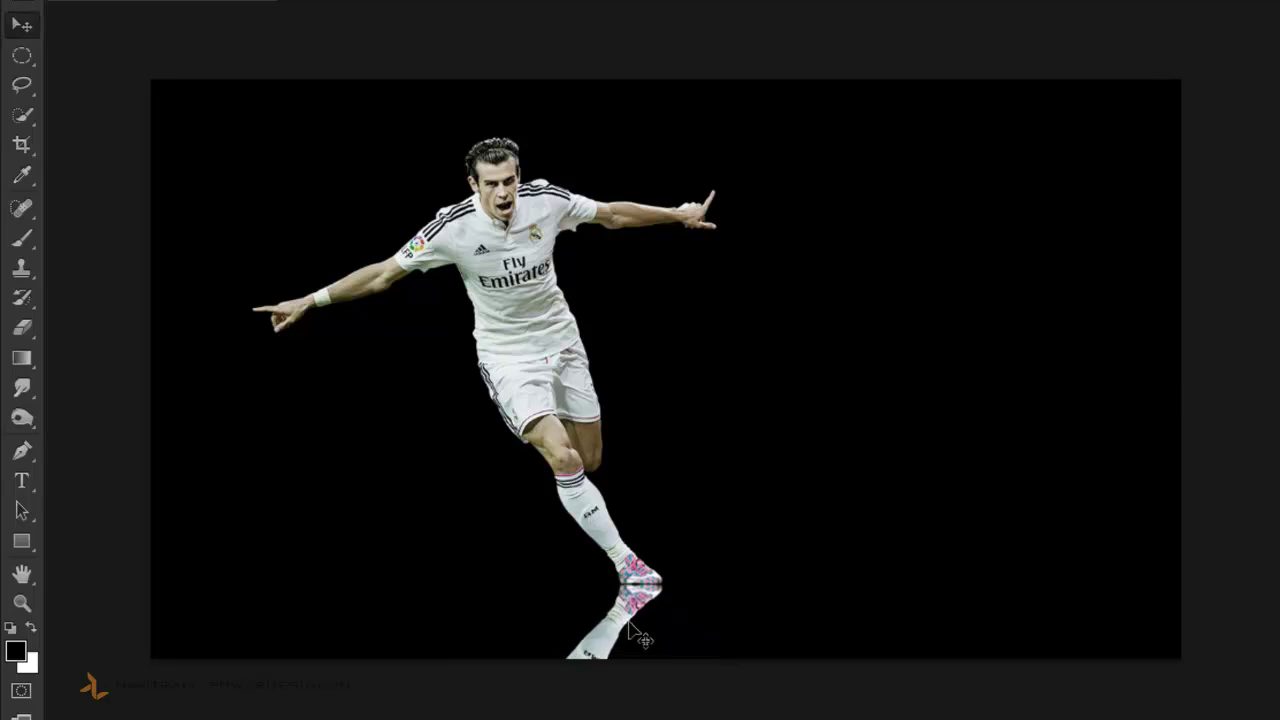
key(3)
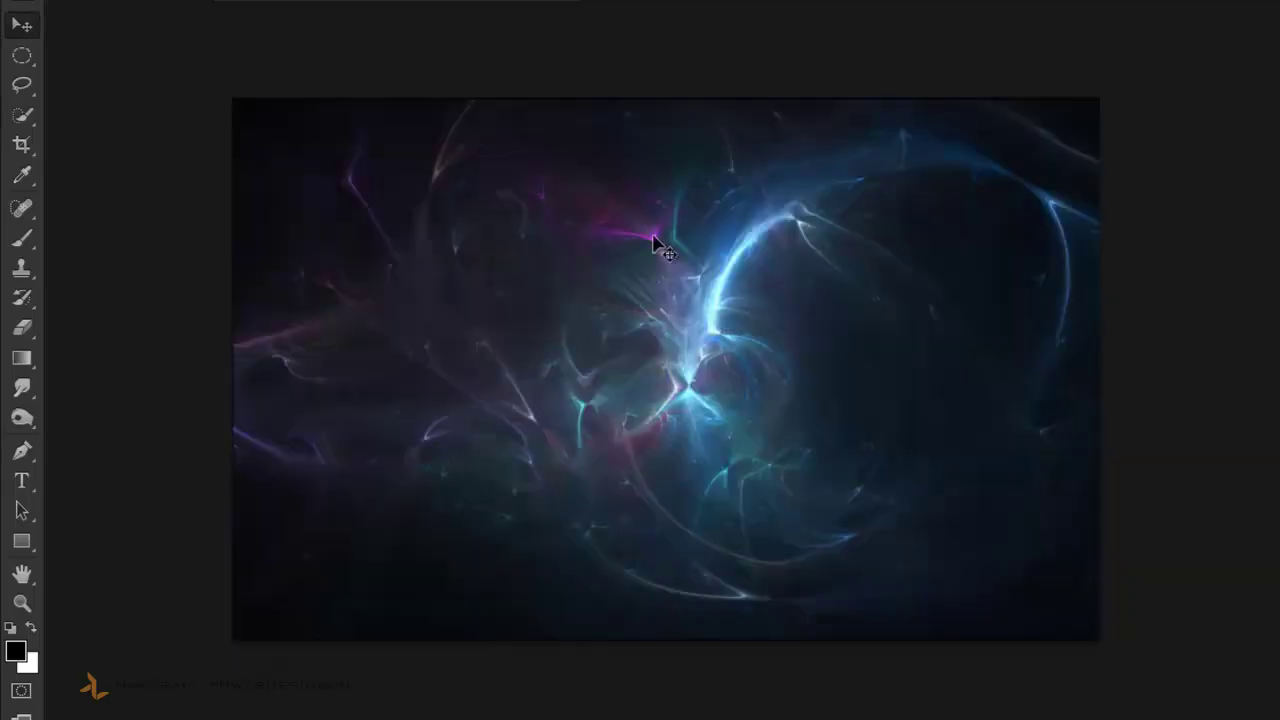
Paste the swirl into the poster and darken it with Levels (black 17, gamma 0.67).
key(ctrl+Tab)
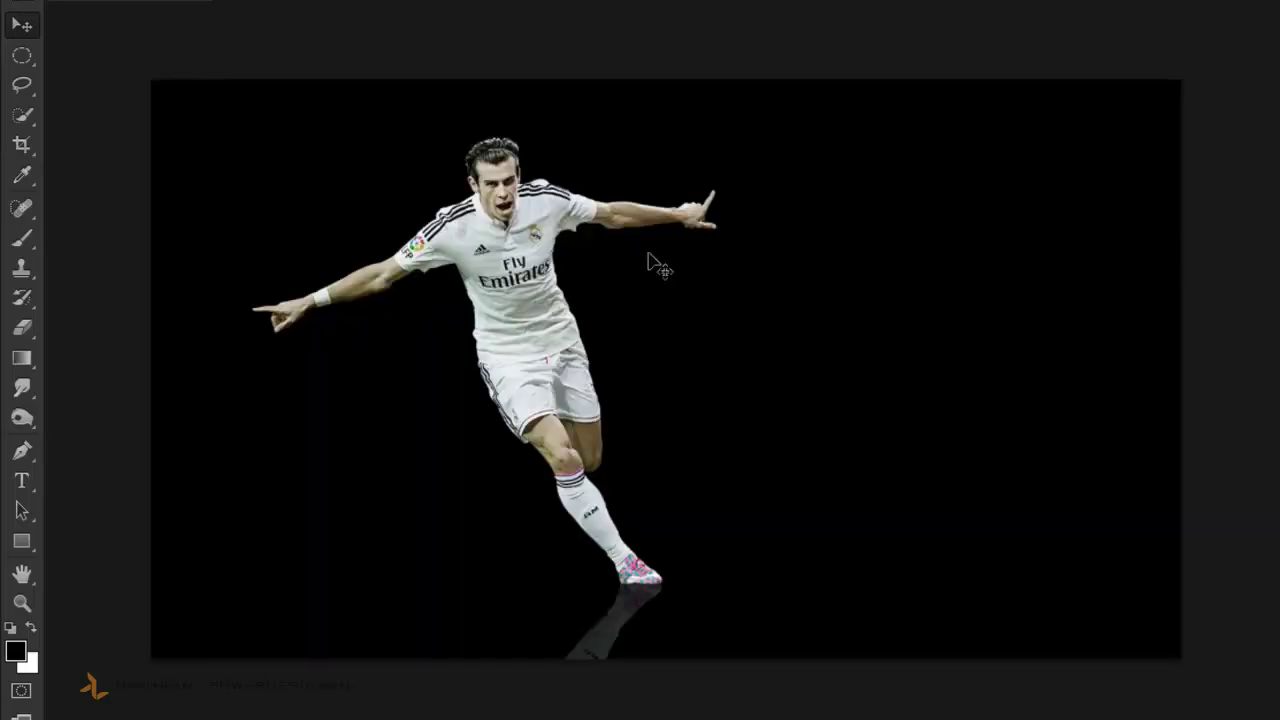
key(ctrl+v)
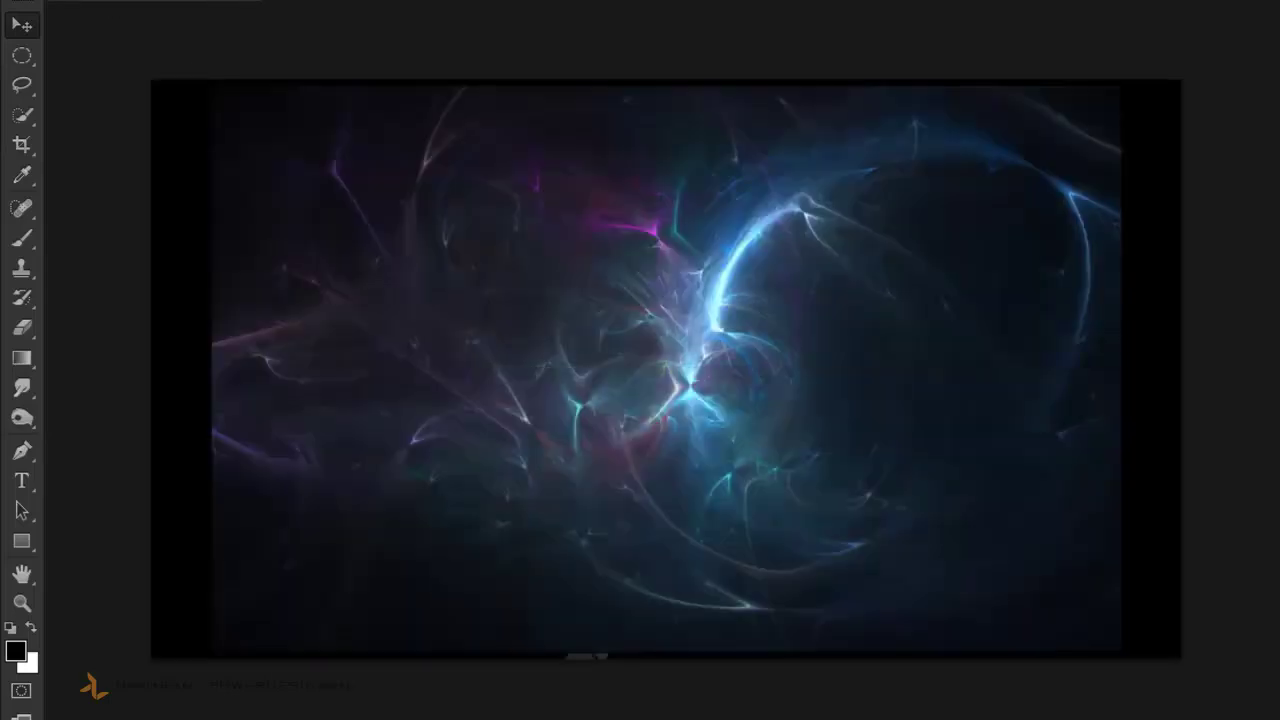
key(ctrl+l)
key(Escape)
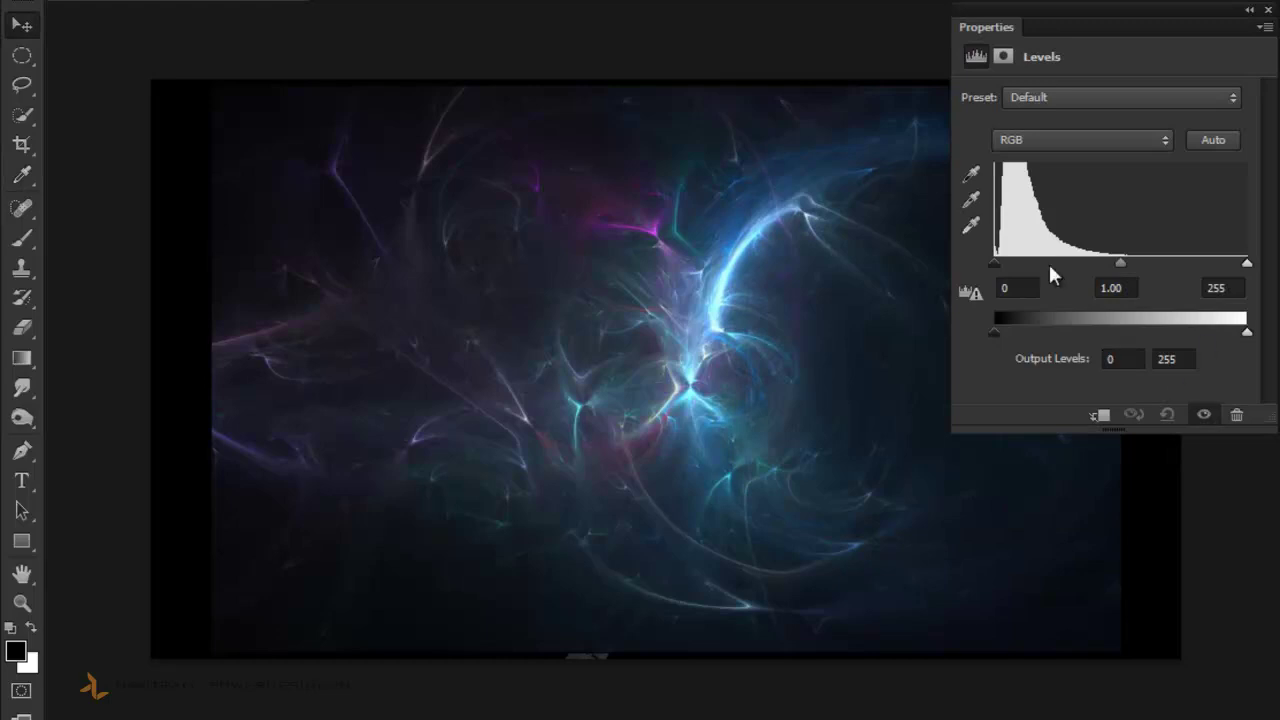
drag(994, 263, 1011, 263)
drag(1120, 263, 1159, 263)
click(1267, 10)
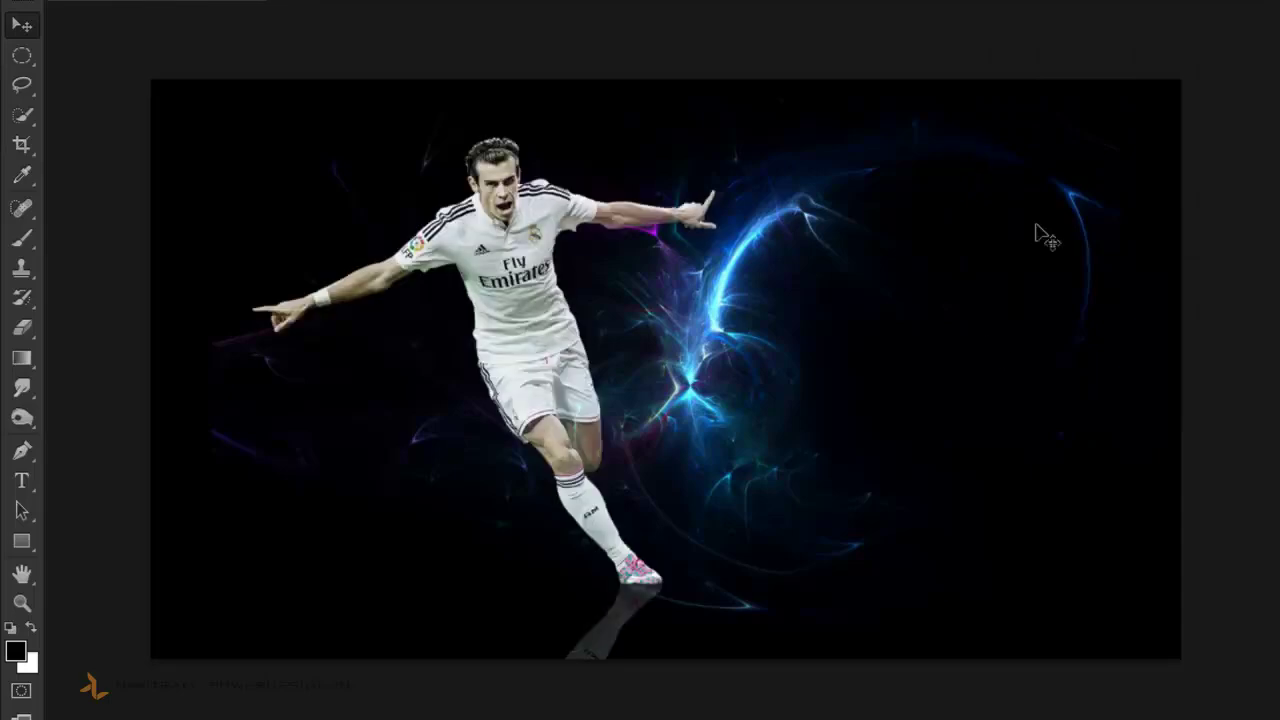
Rotate, shrink and position the swirl so its glow wraps the player's legs and feet.
drag(745, 283, 707, 318)
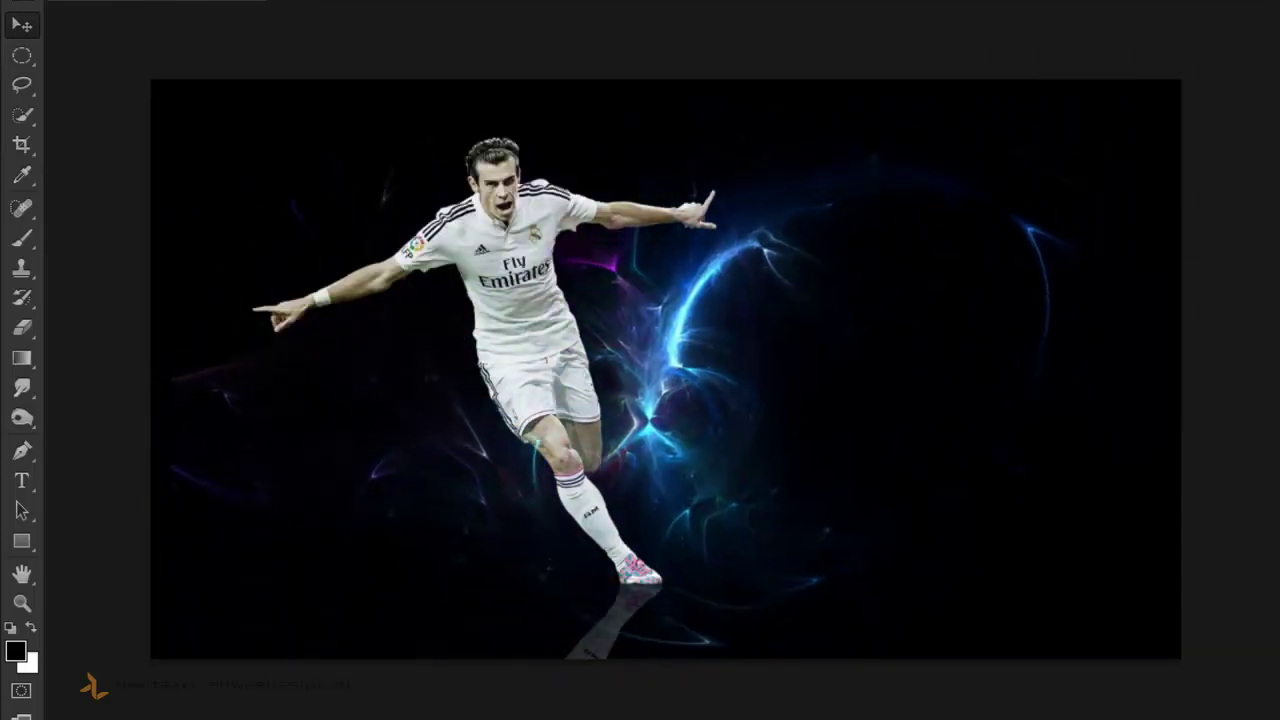
key(ctrl+t)
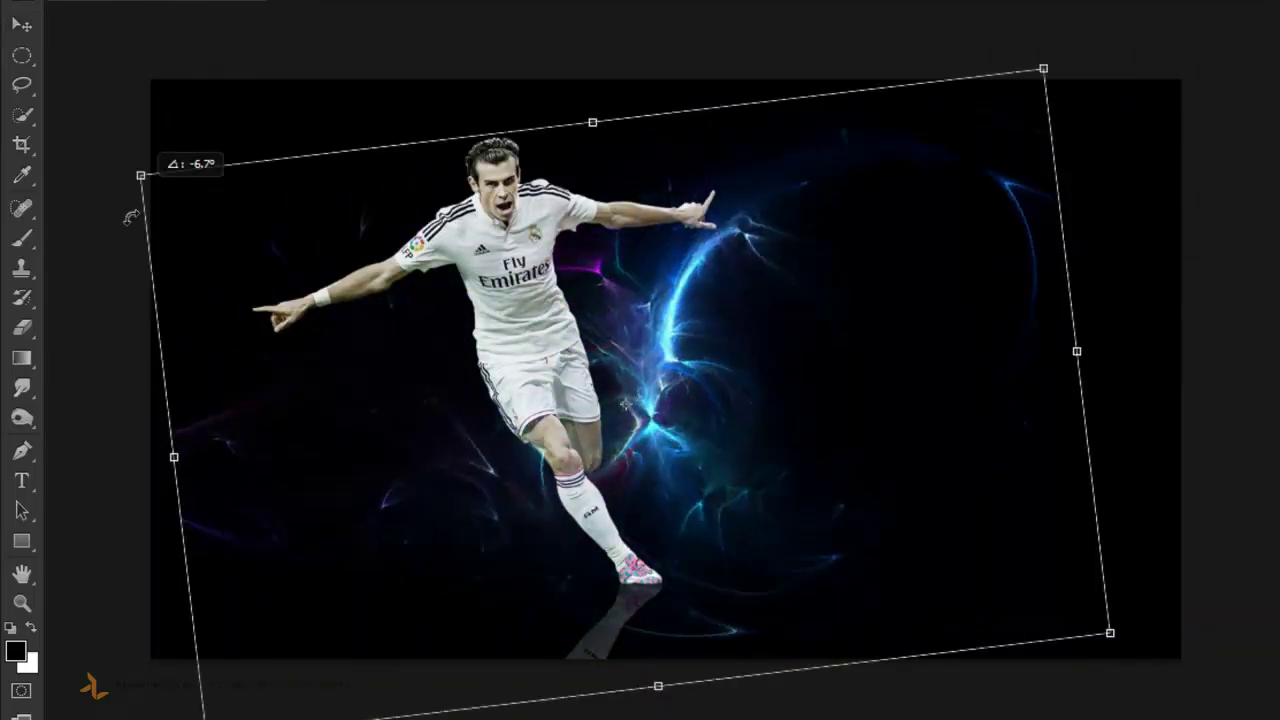
drag(131, 208, 149, 449)
drag(651, 349, 760, 400)
drag(1177, 460, 1071, 354)
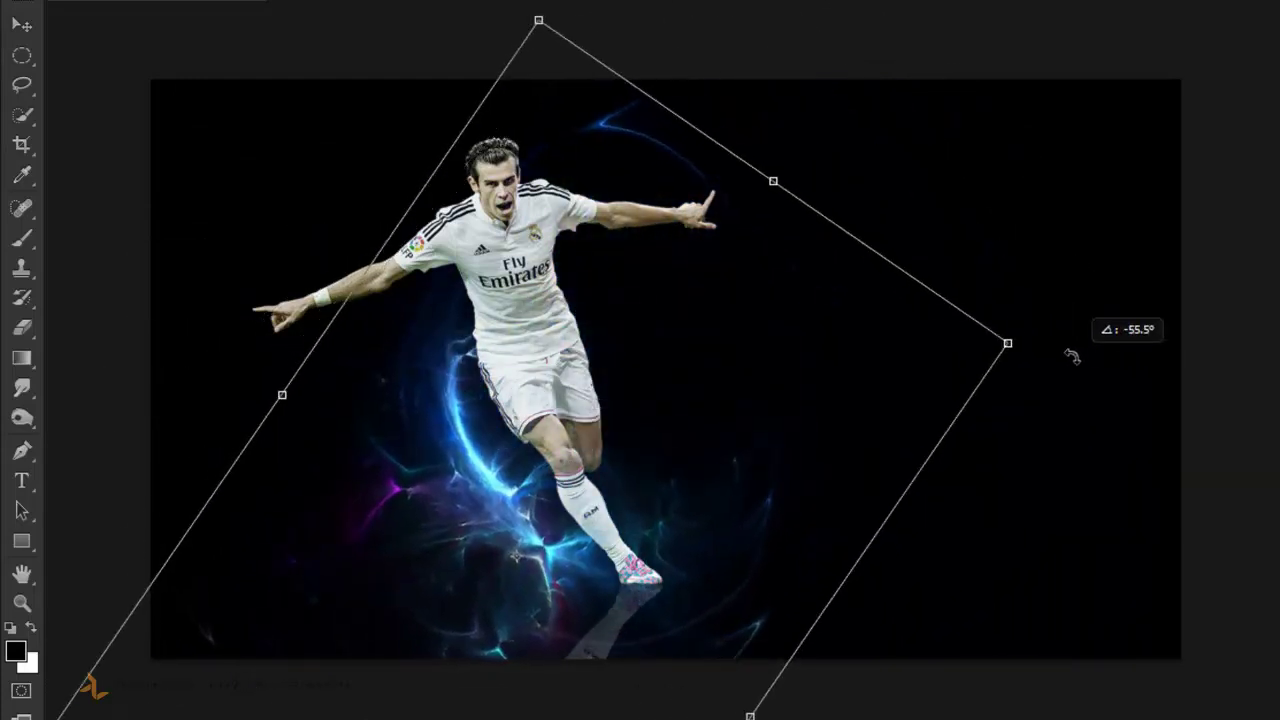
mouse_move(770, 400)
mouse_down()
mouse_move(800, 440)
mouse_move(809, 509)
mouse_up()
drag(615, 78, 612, 130)
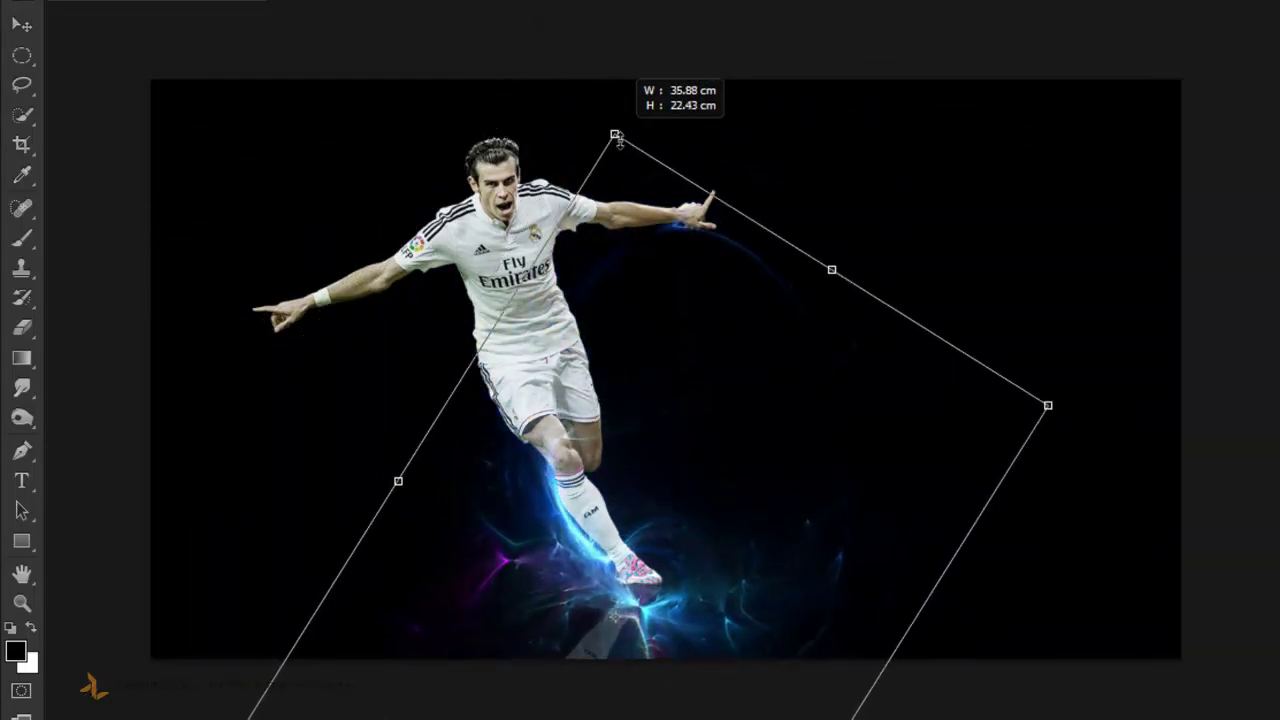
drag(770, 500, 785, 495)
key(Return)
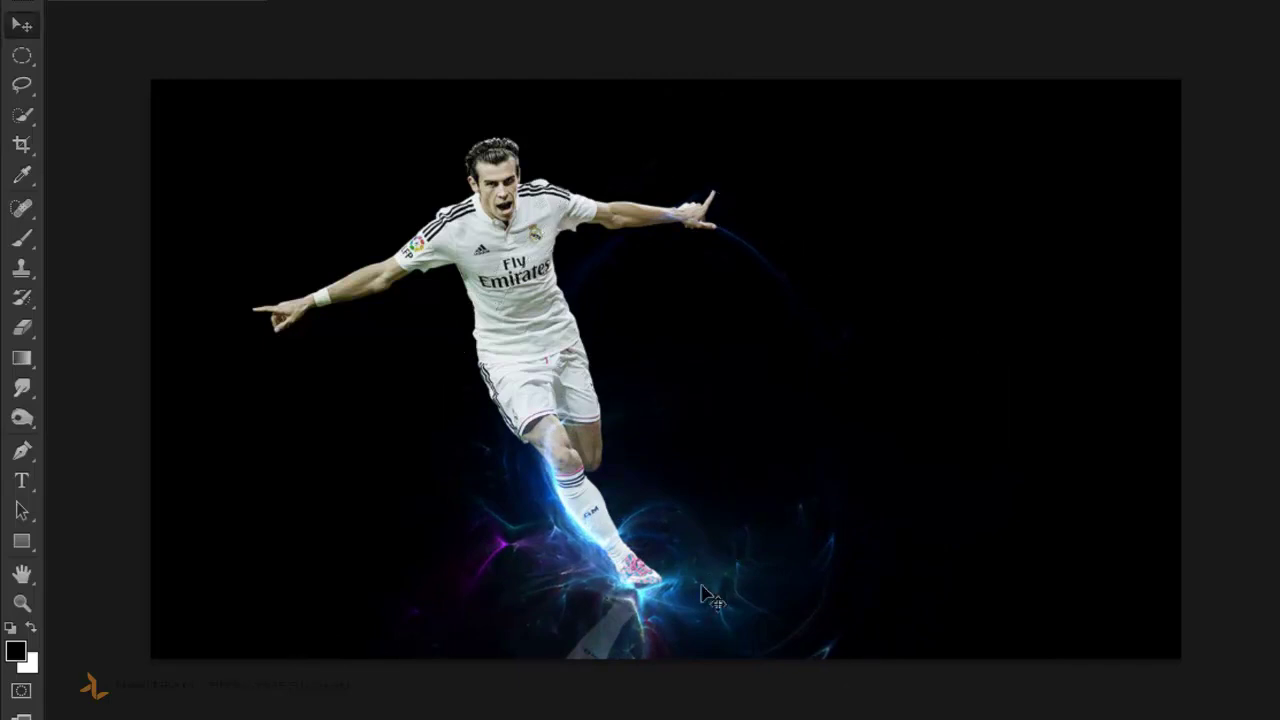
drag(734, 557, 697, 588)
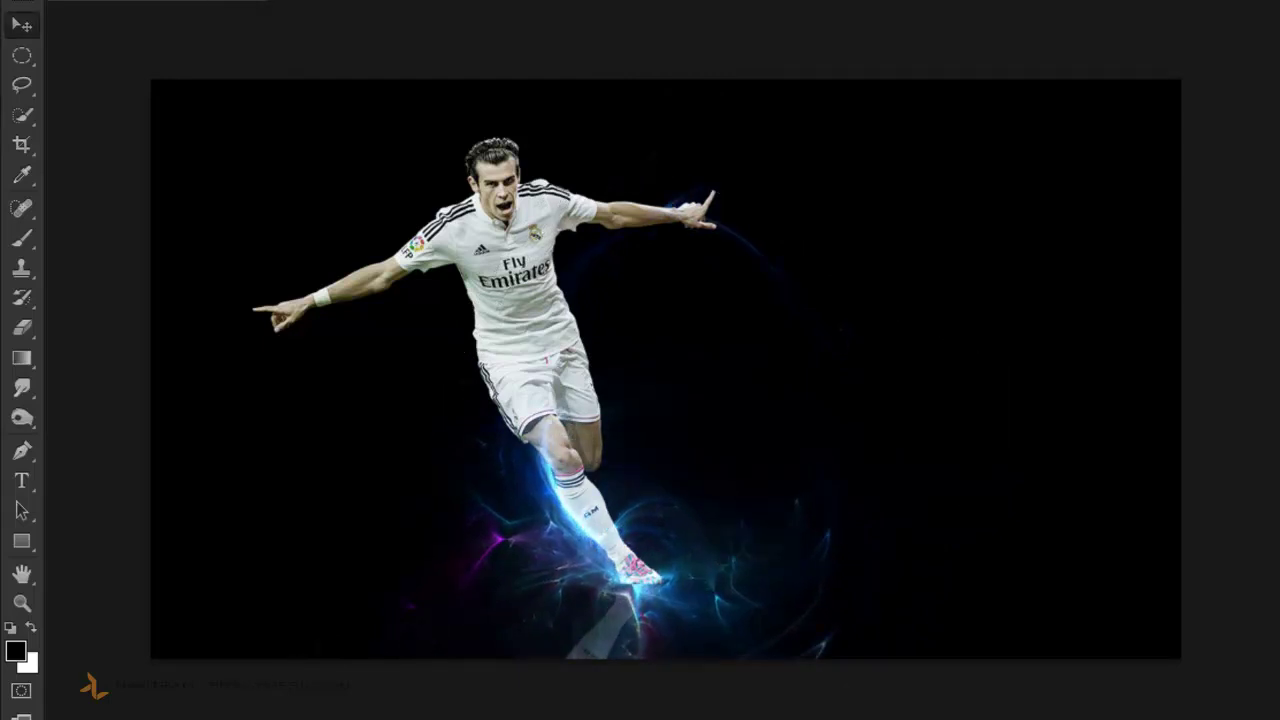
Colorize the leg swirl red using Hue/Saturation with raised saturation.
click(1072, 307)
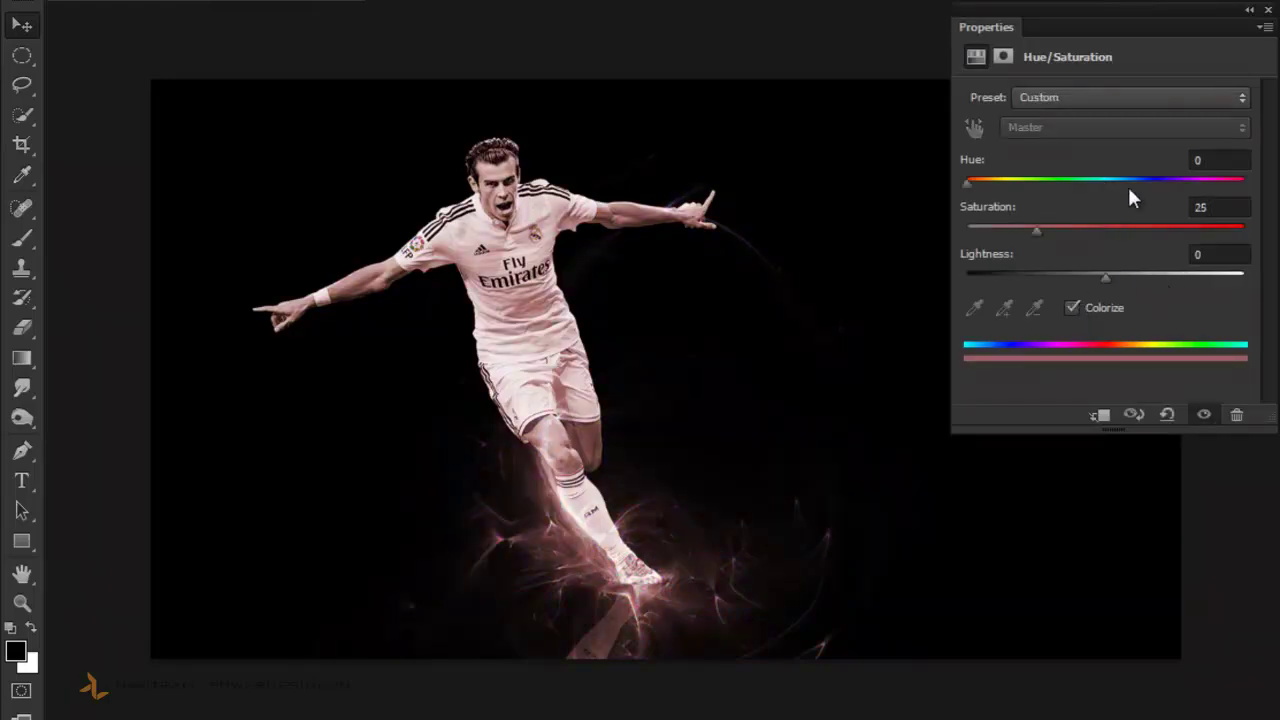
drag(1037, 231, 1135, 231)
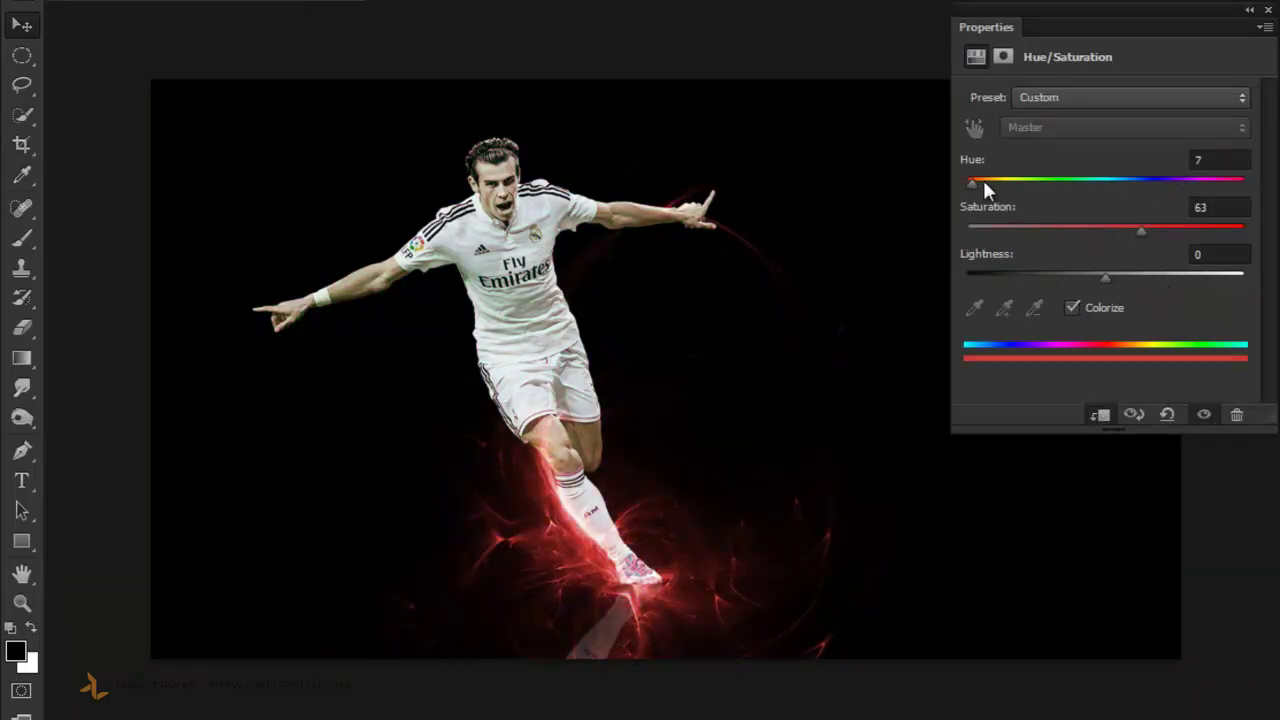
drag(984, 182, 970, 182)
click(1268, 9)
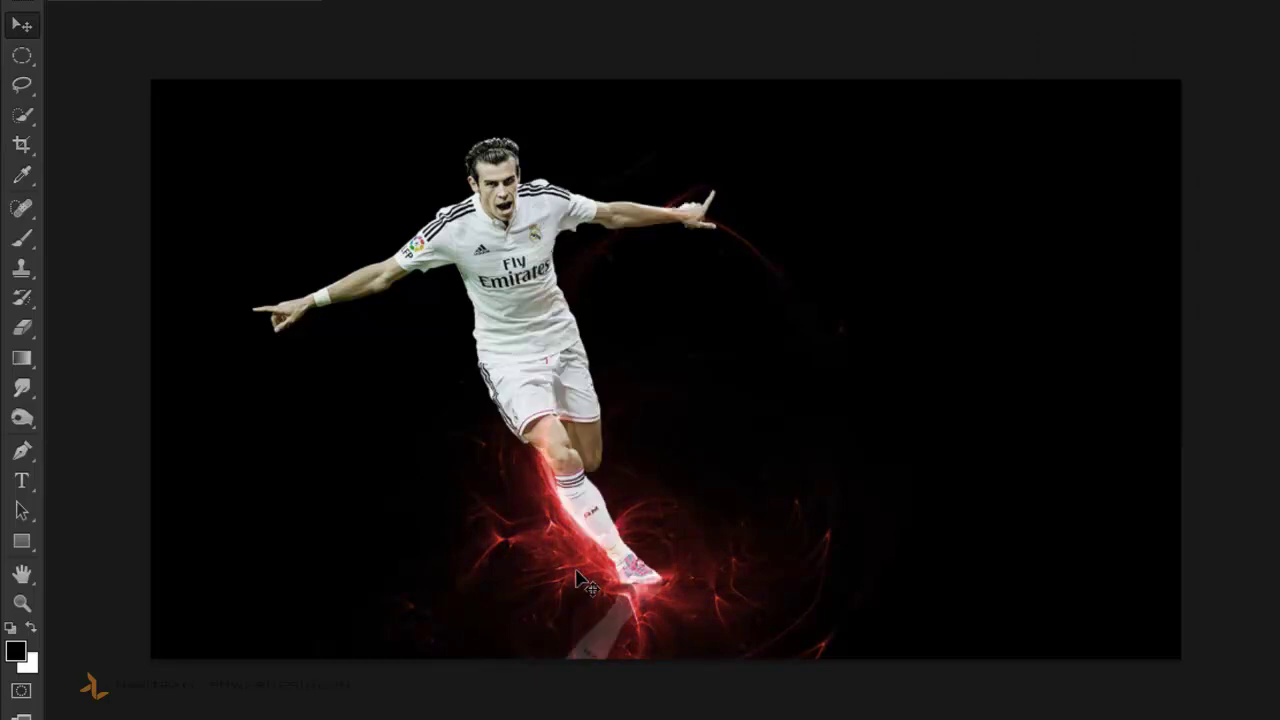
Shrink and tilt the pasted blue glow so it sits behind the player's torso.
key(ctrl+t)
mouse_move(1084, 119)
mouse_down()
mouse_move(951, 200)
mouse_move(680, 480)
mouse_up()
drag(660, 370, 655, 355)
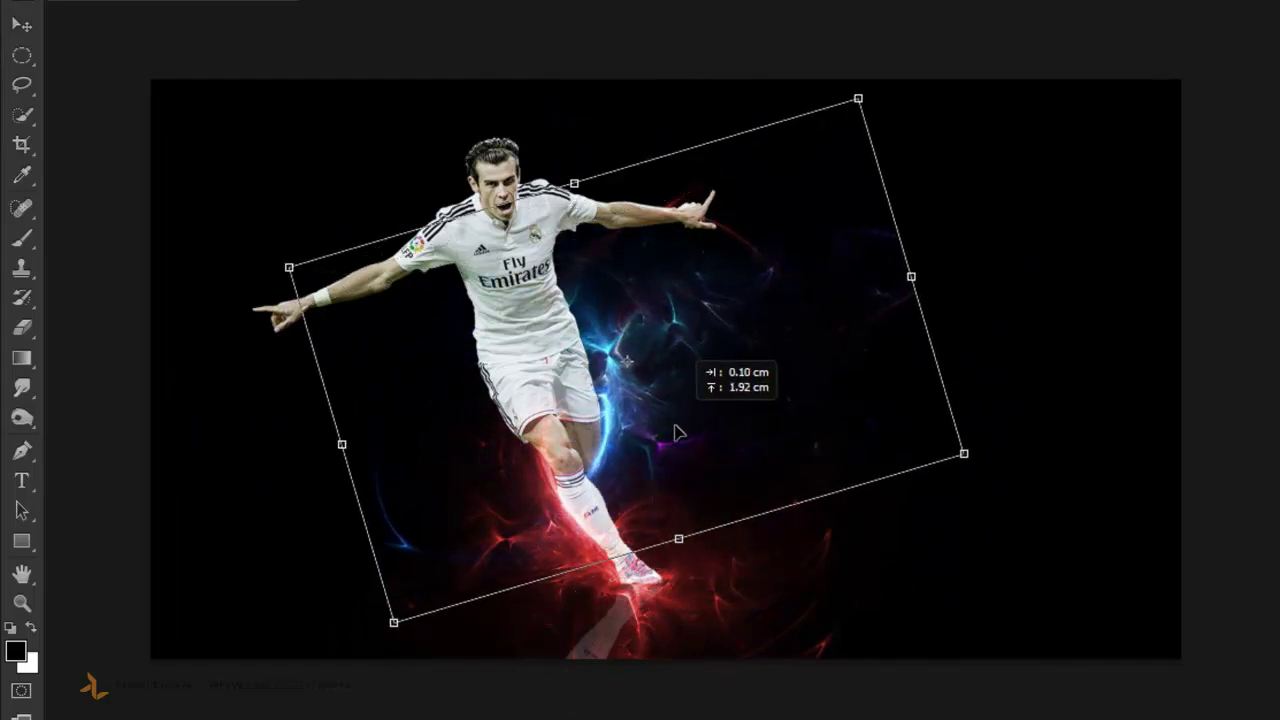
drag(398, 634, 428, 603)
drag(960, 471, 960, 423)
double_click(686, 429)
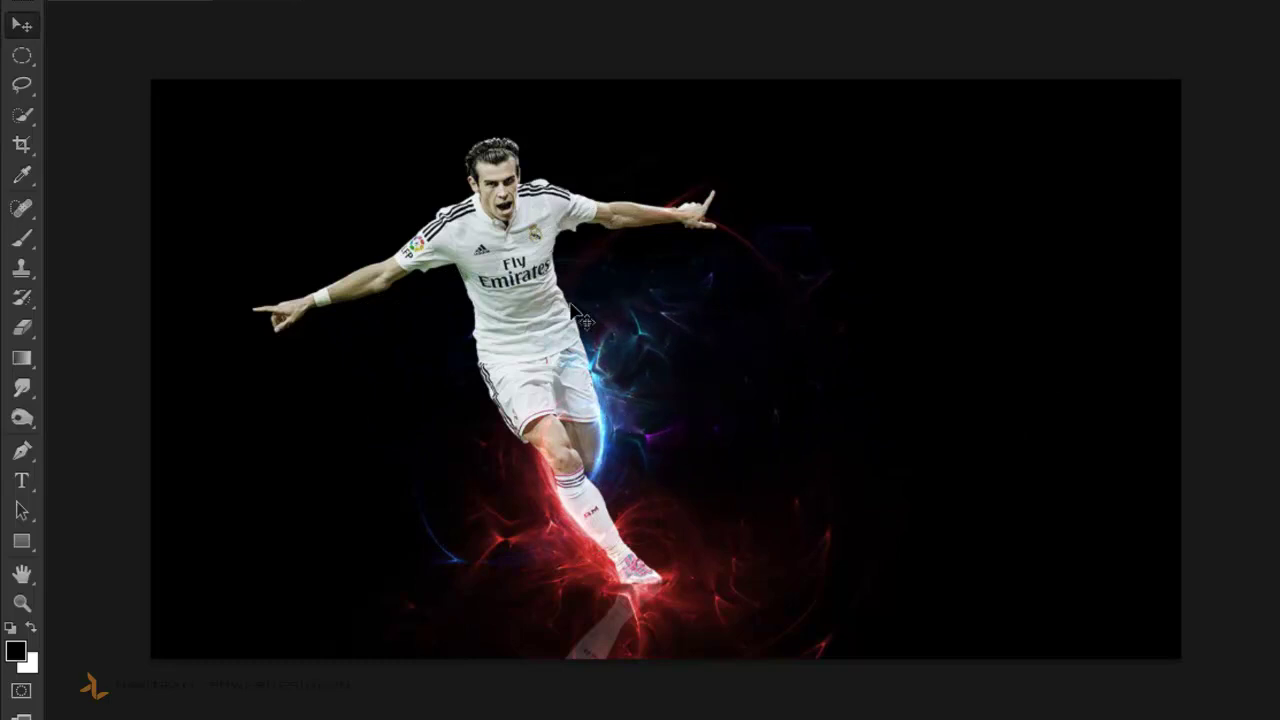
key(b)
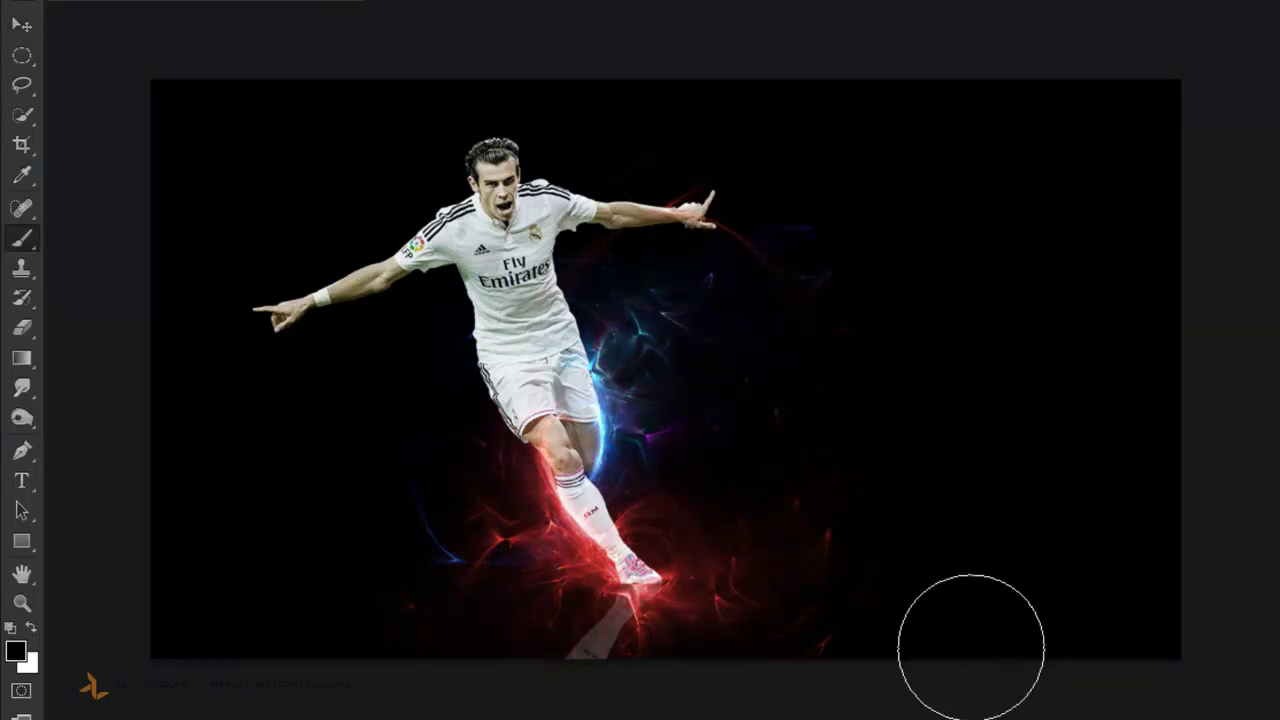
Paste the whole lens-flare image into the poster and set a soft brush of about 203 px.
key(bracketleft)
key(bracketleft)
key(bracketleft)
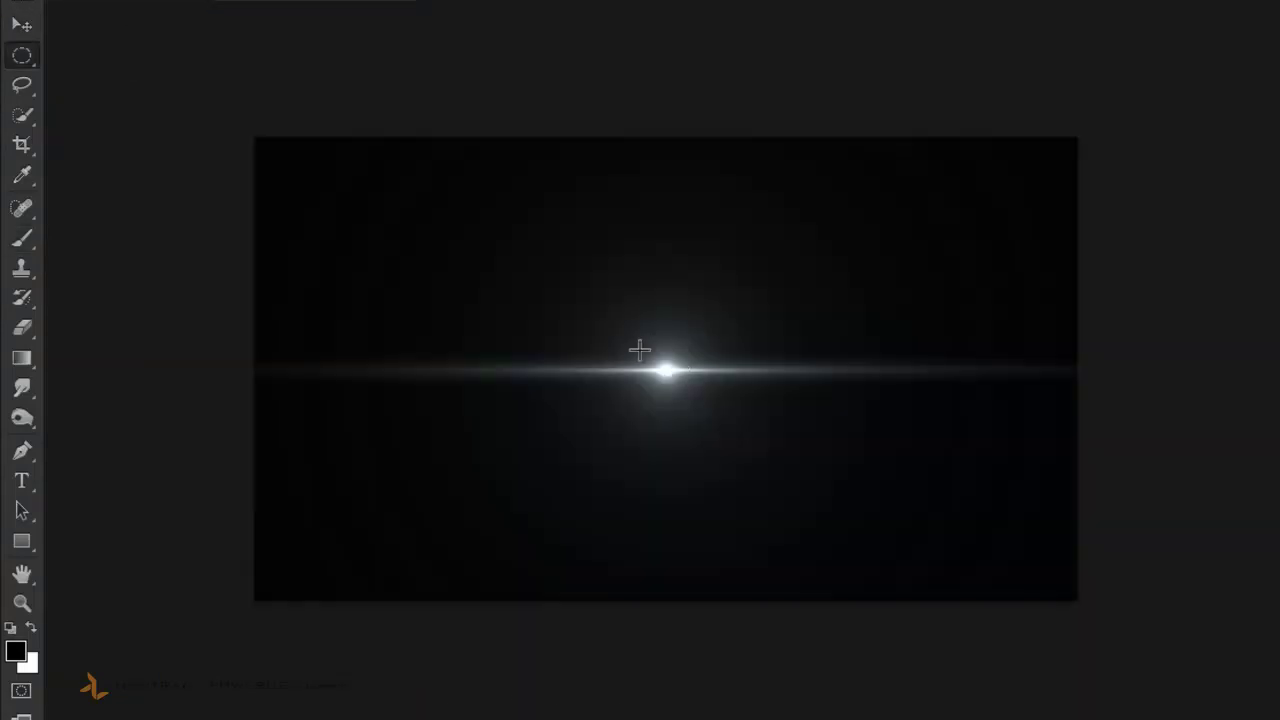
key(ctrl+a)
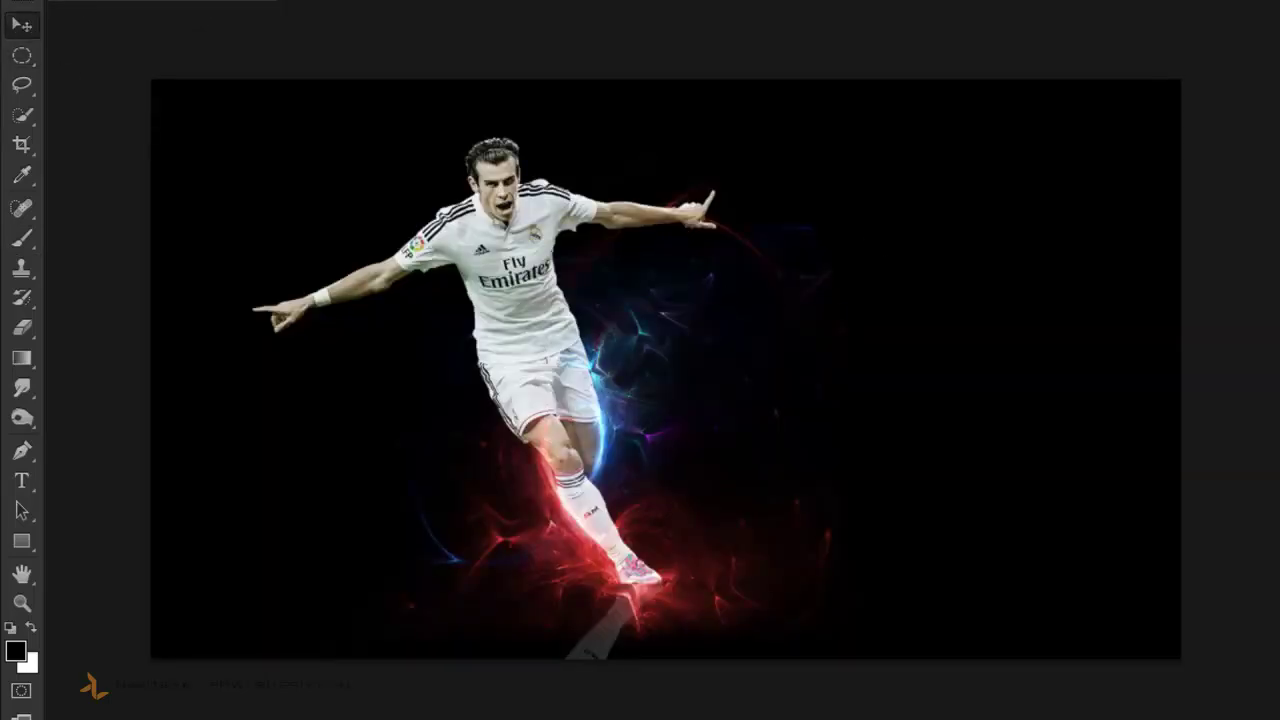
key(ctrl+v)
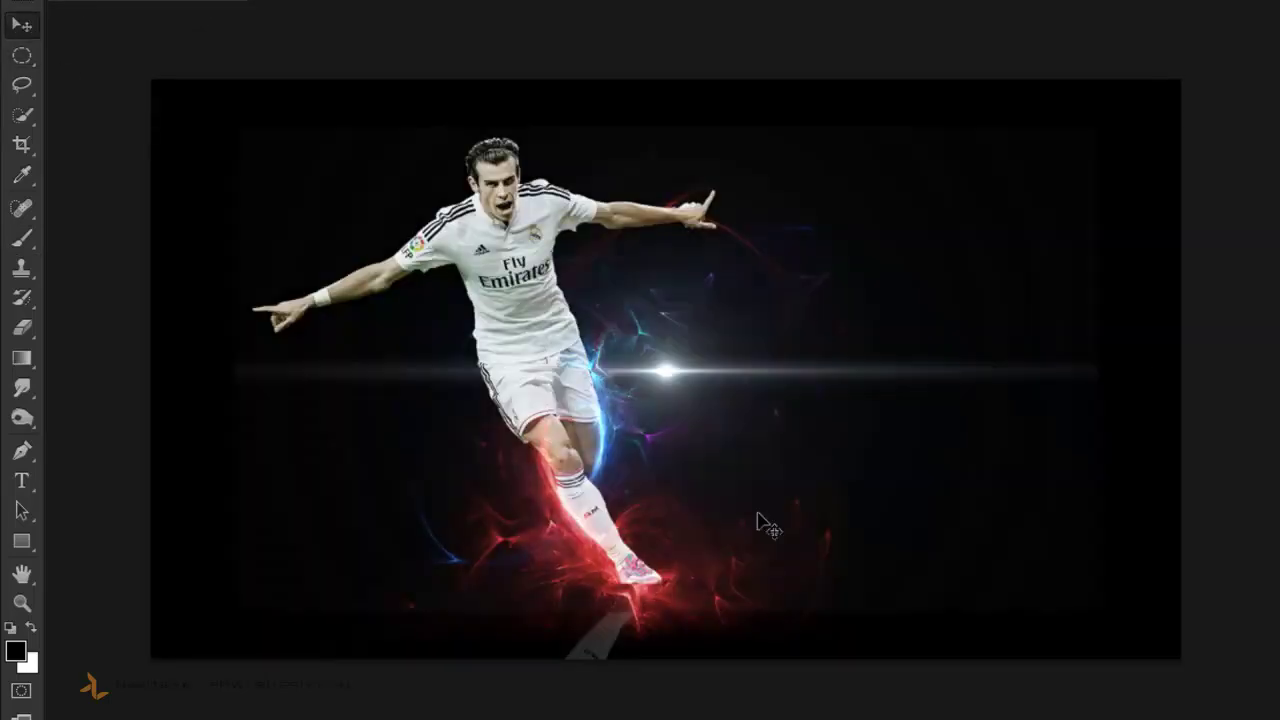
key(b)
drag(719, 567, 766, 571)
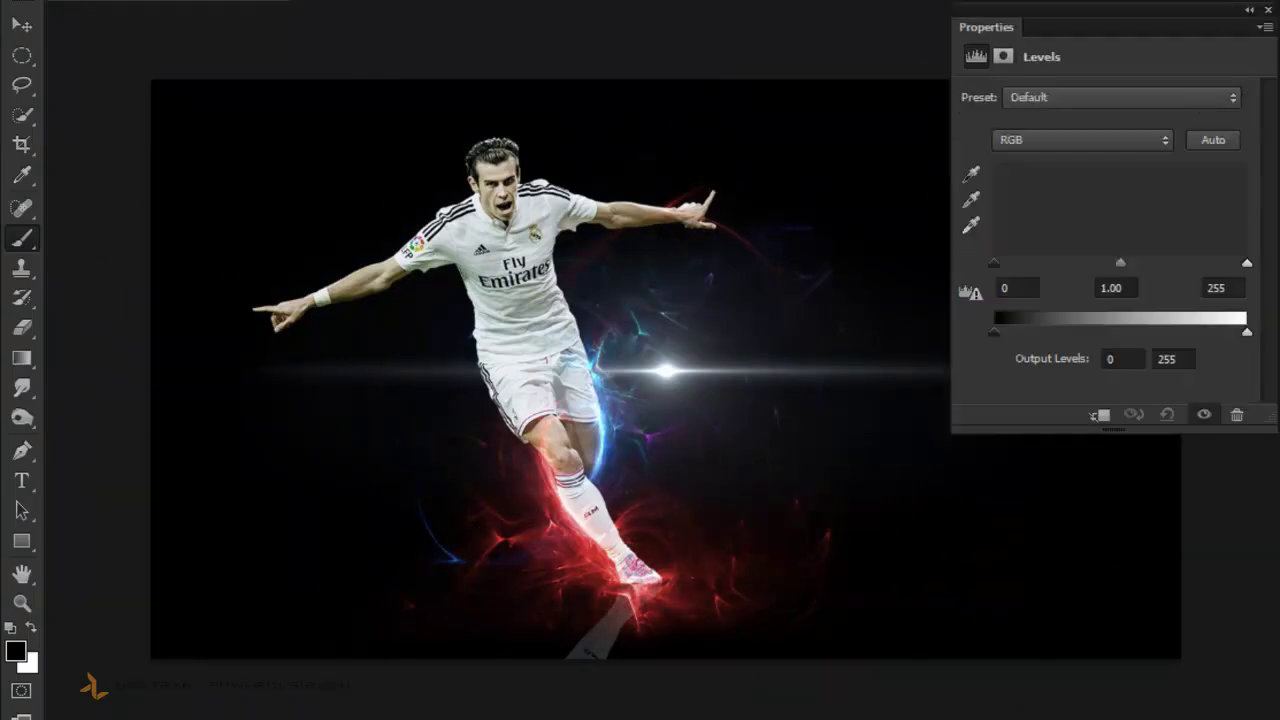
Raise the flare's Levels black point to 30 and colorize it blue with Hue/Saturation.
drag(996, 262, 1023, 262)
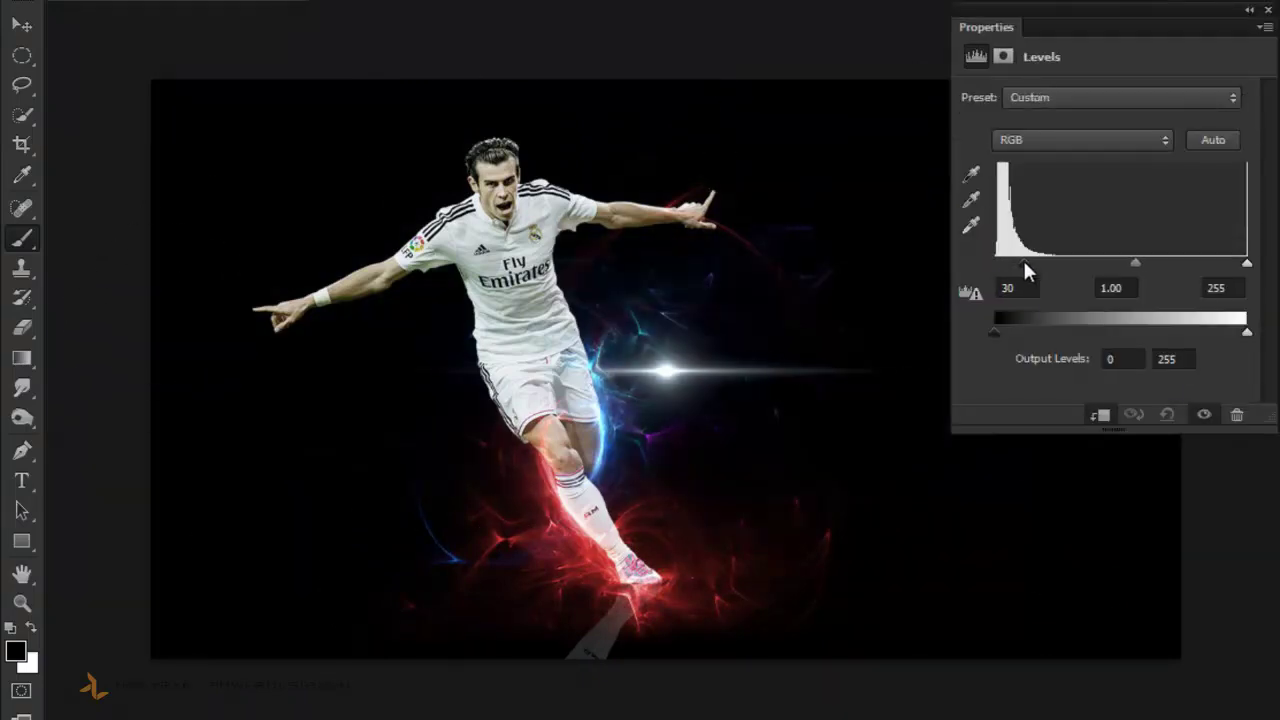
click(1267, 9)
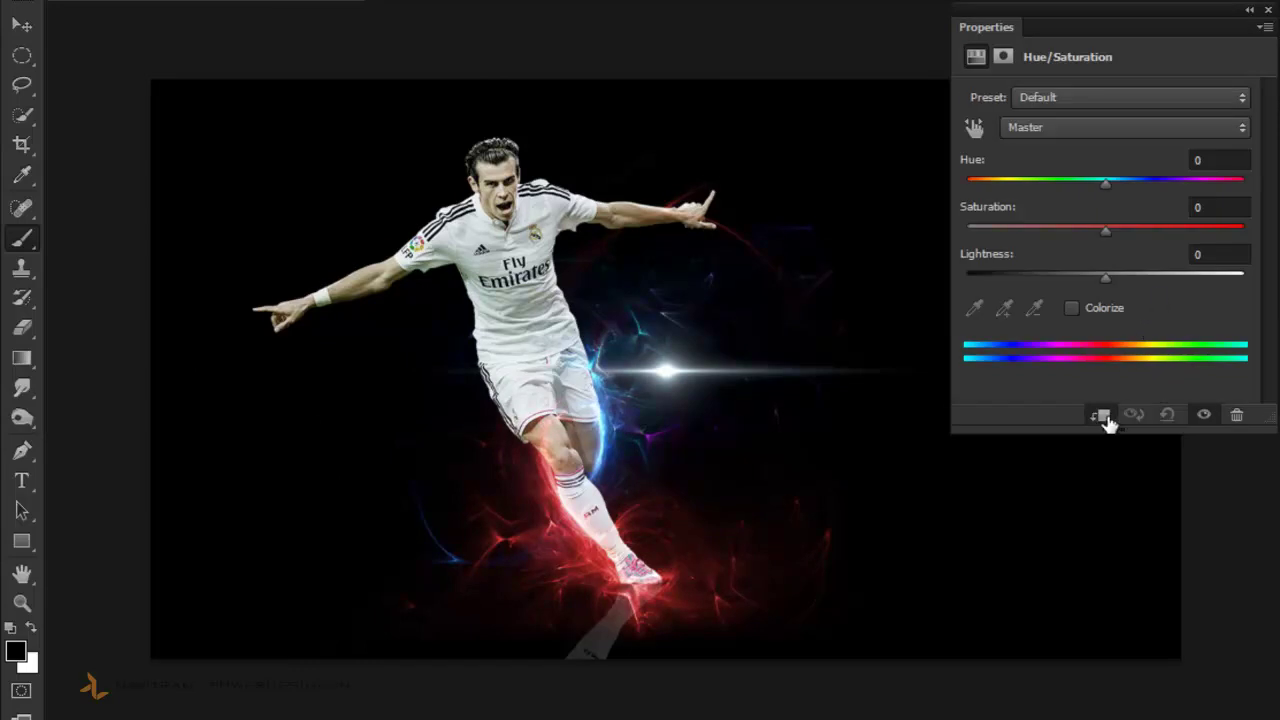
click(1072, 307)
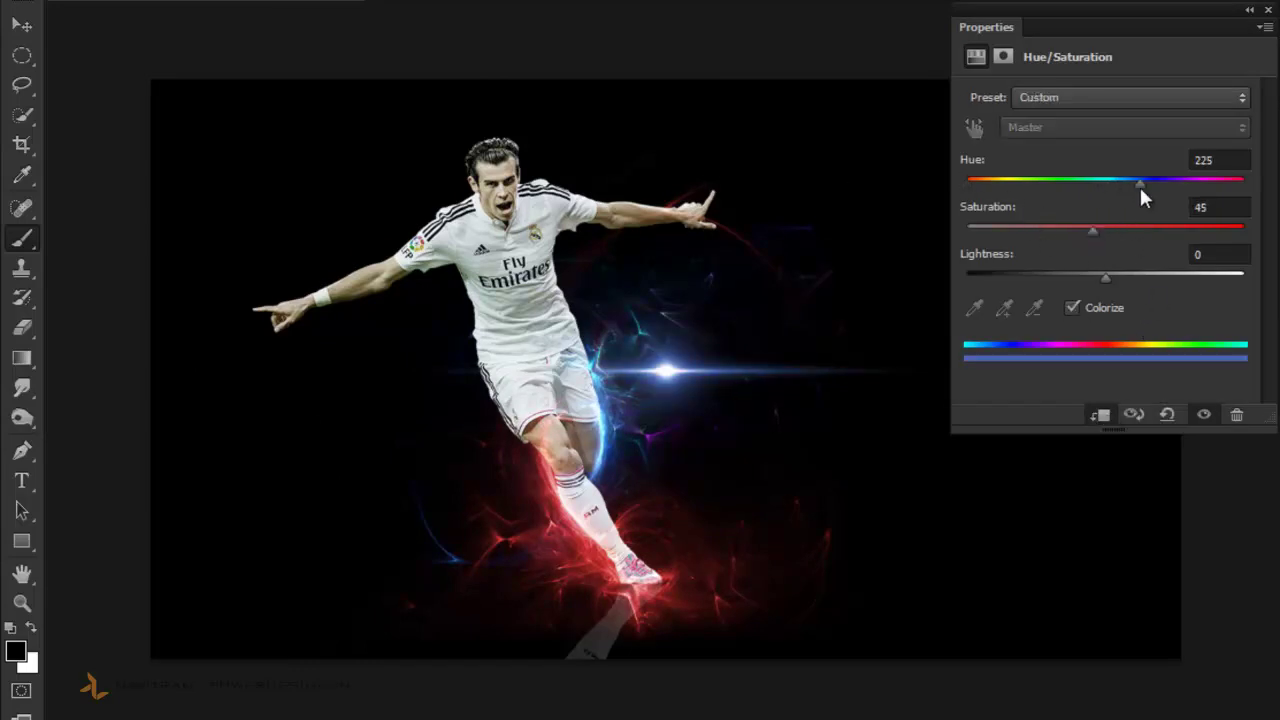
mouse_move(1141, 184)
mouse_down()
mouse_move(1209, 191)
mouse_move(1127, 197)
mouse_move(1131, 228)
mouse_up()
Move the blue flare left and rotate it up toward the player's pointing hand.
click(1268, 9)
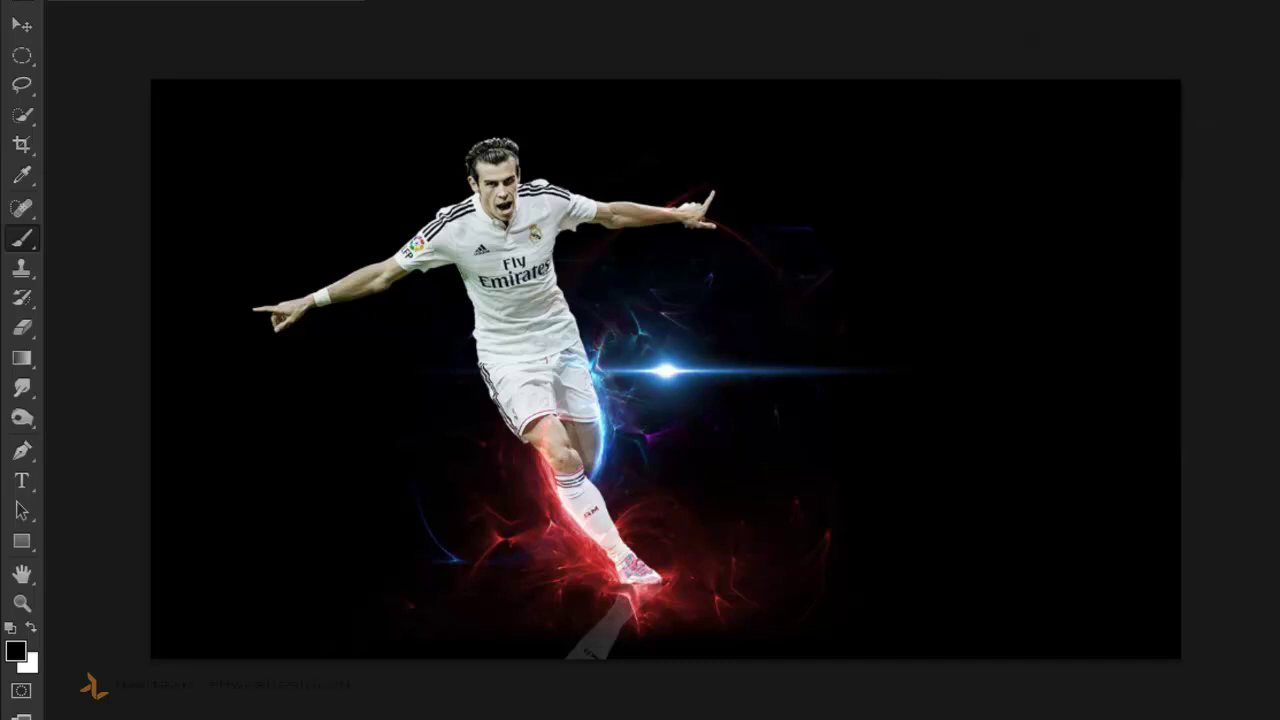
key(ctrl+a)
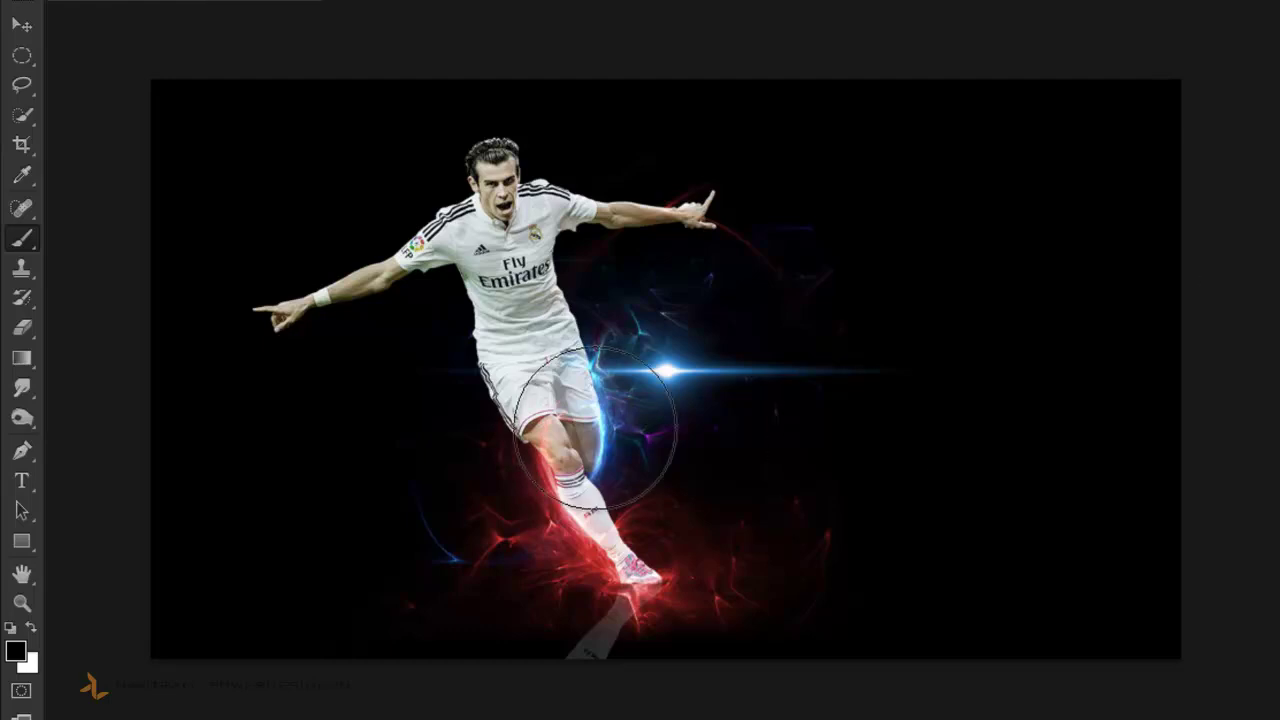
click(23, 26)
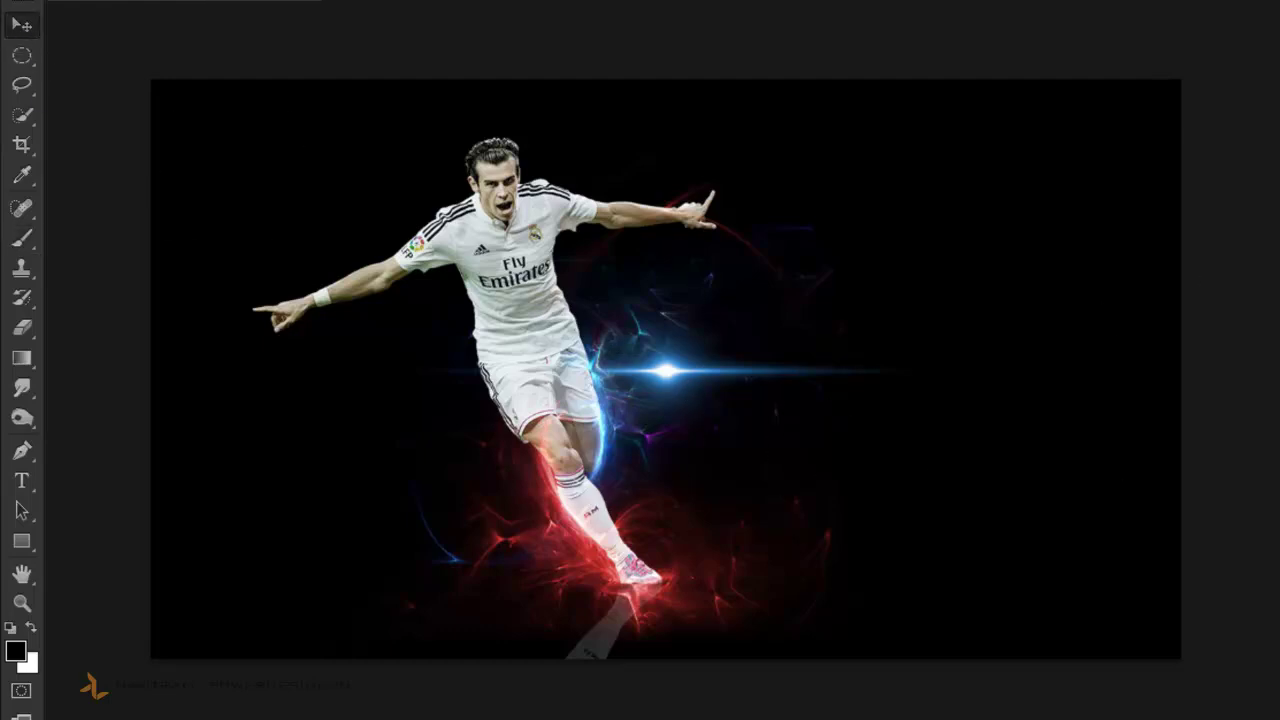
drag(715, 395, 439, 366)
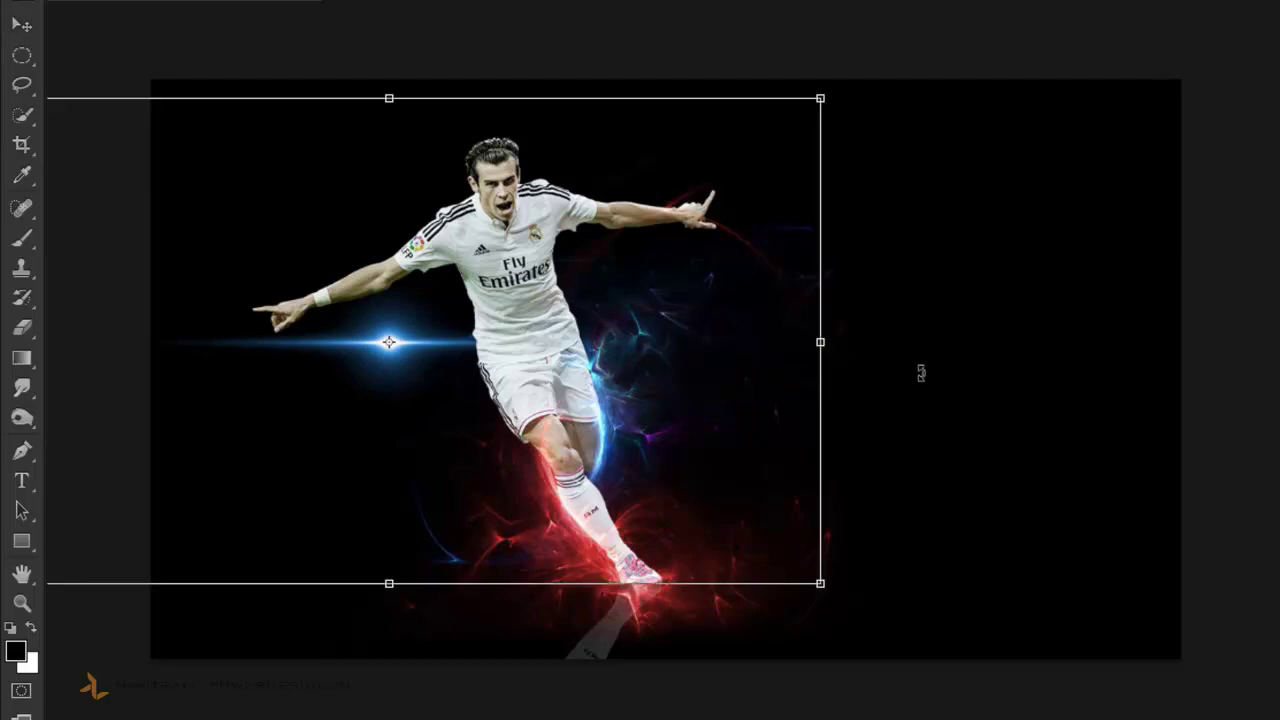
drag(921, 372, 923, 166)
key(Return)
drag(392, 345, 323, 293)
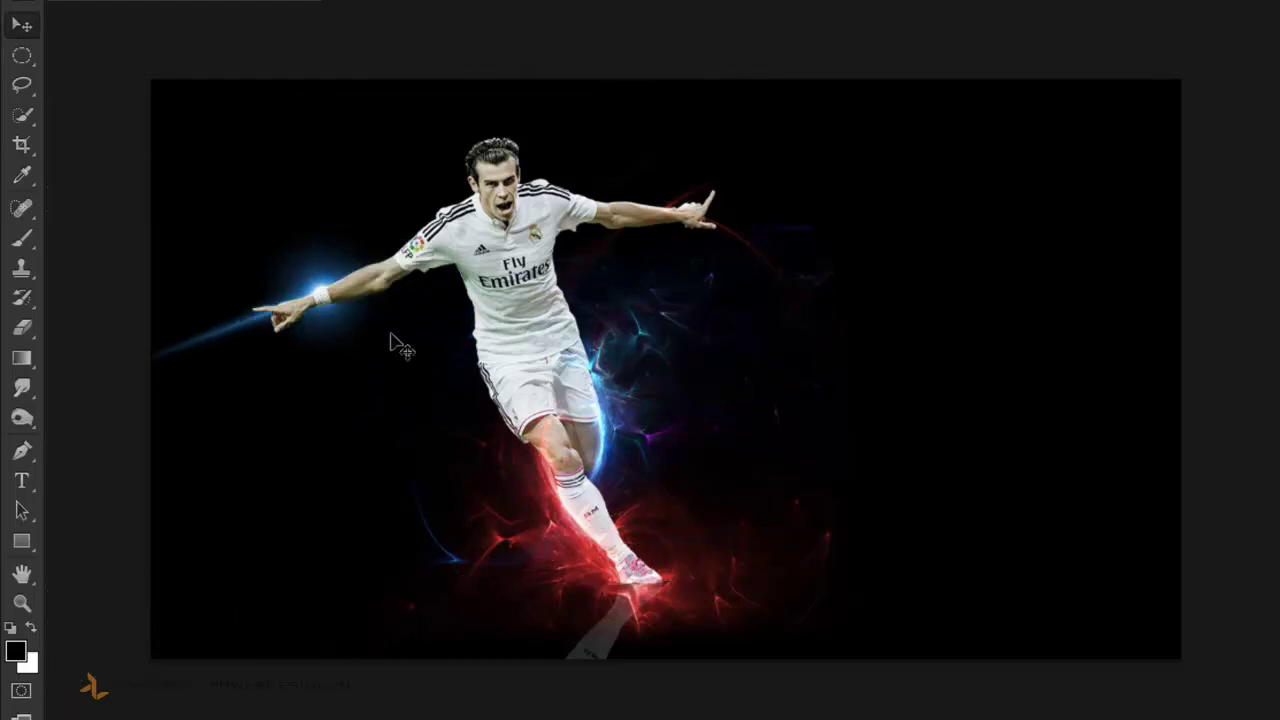
Fine-tune the flare's tilt onto the fingertips and pick a light blue painting colour.
key(ctrl+t)
drag(800, 370, 825, 325)
drag(340, 256, 350, 262)
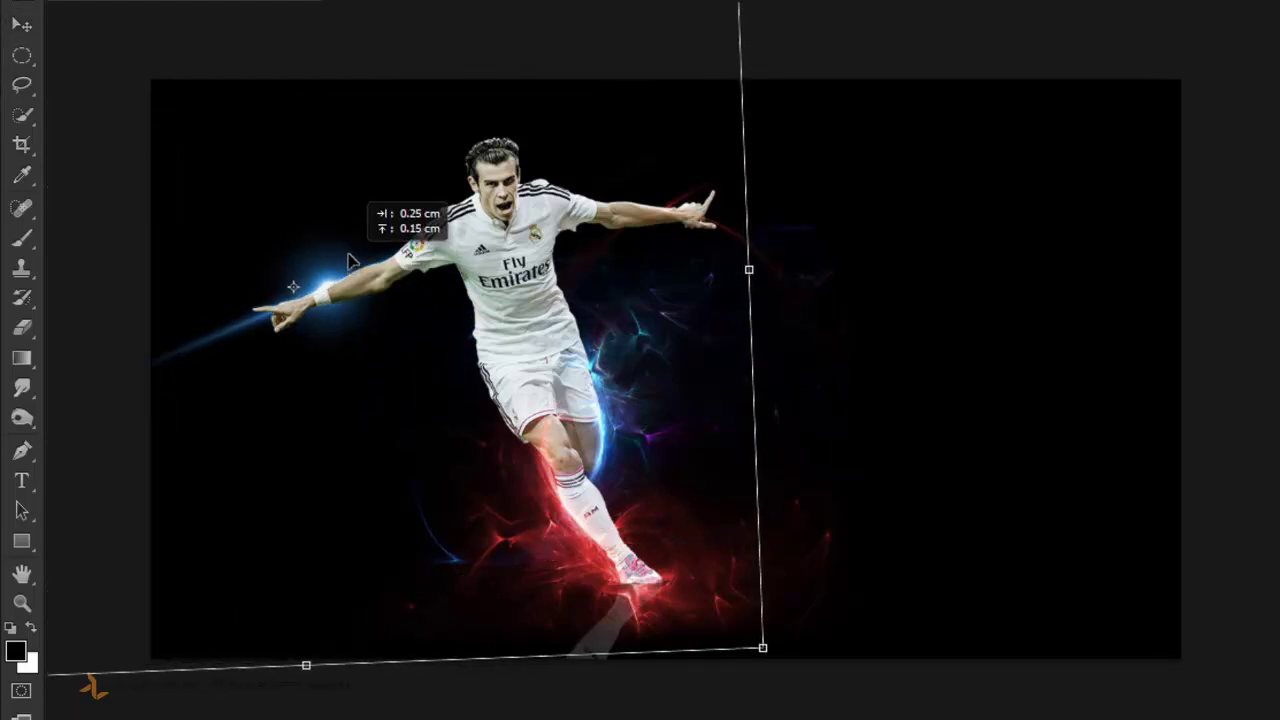
drag(895, 340, 889, 323)
key(Return)
drag(333, 256, 325, 265)
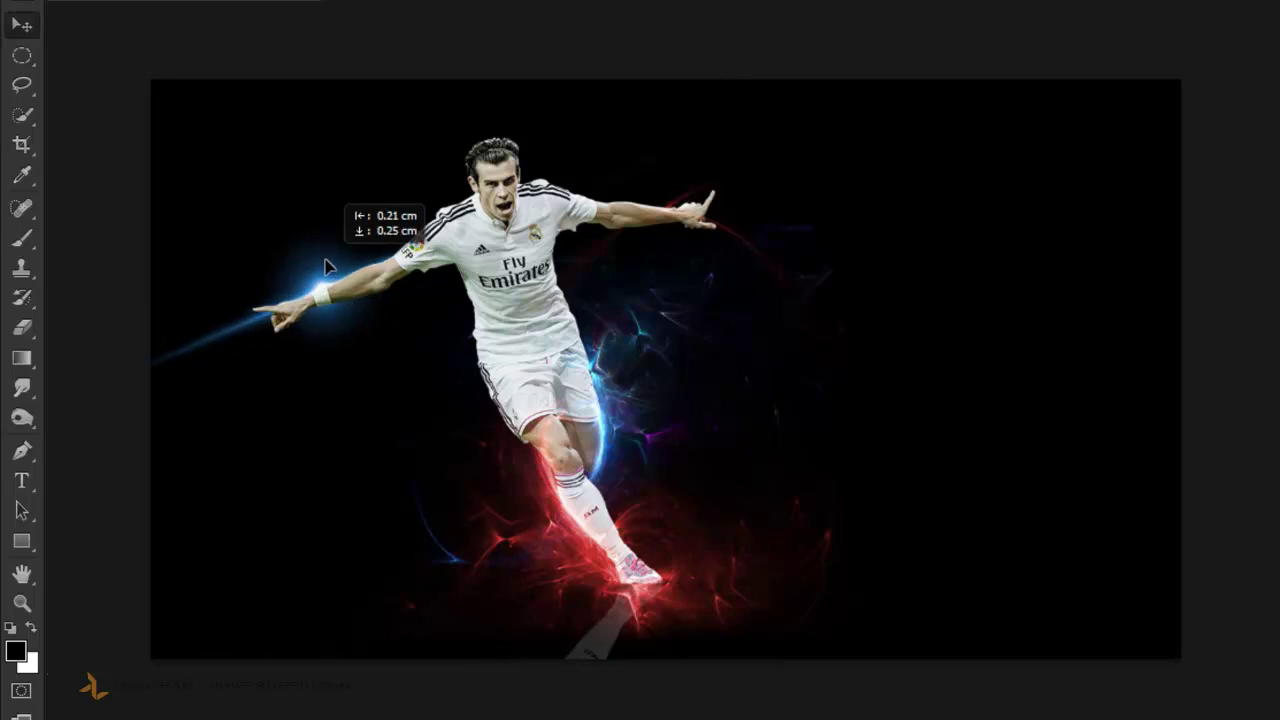
key(b)
alt+click(305, 323)
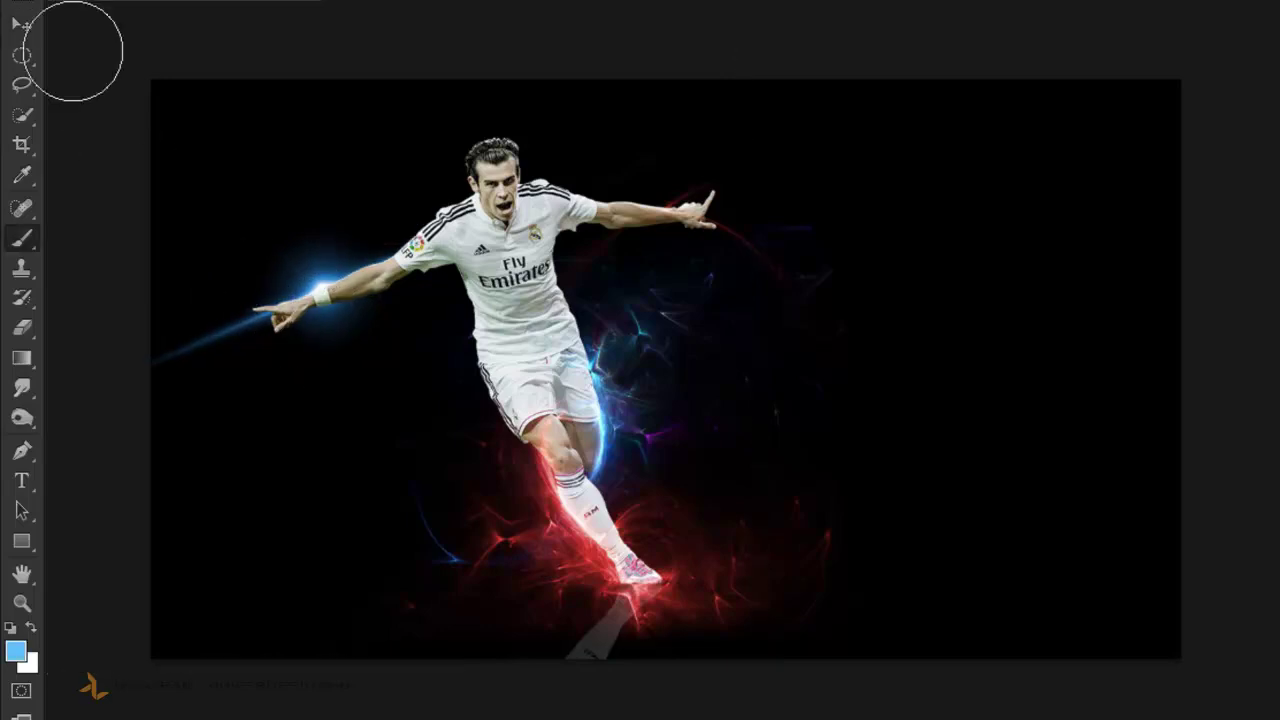
Resize the debris layer and move it onto the centre of the player.
key(v)
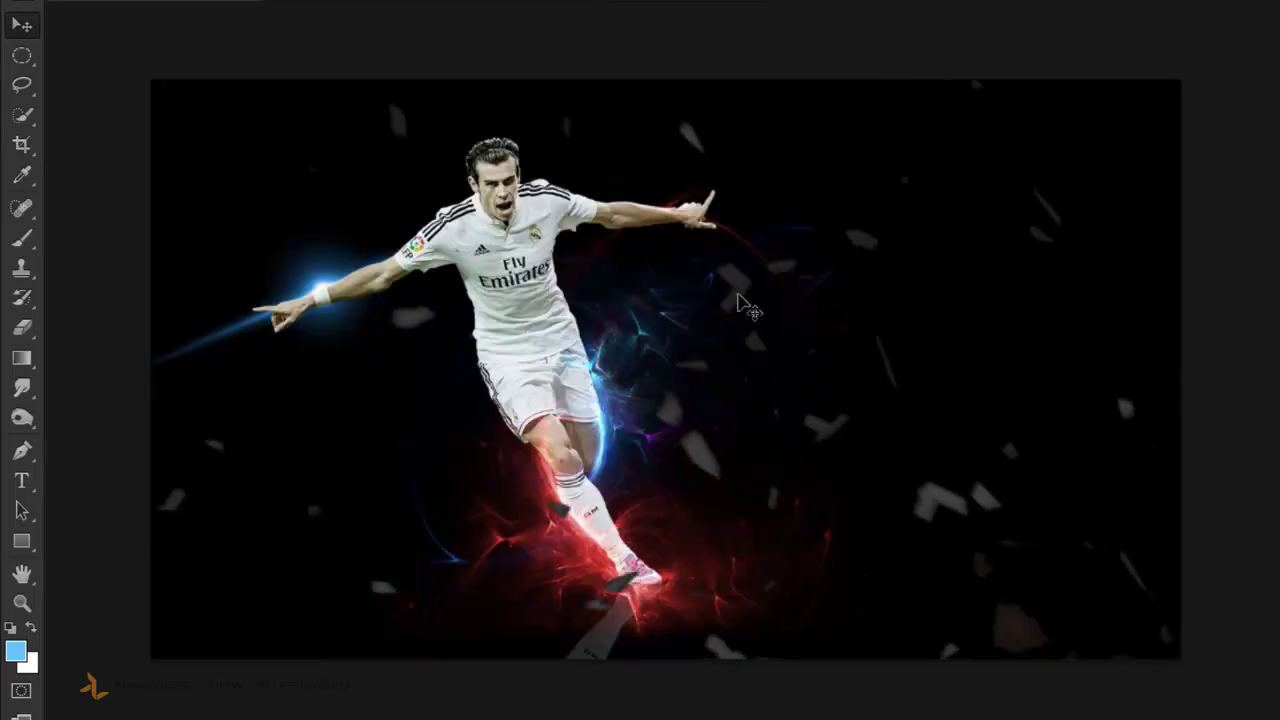
key(alt+i)
click(471, 215)
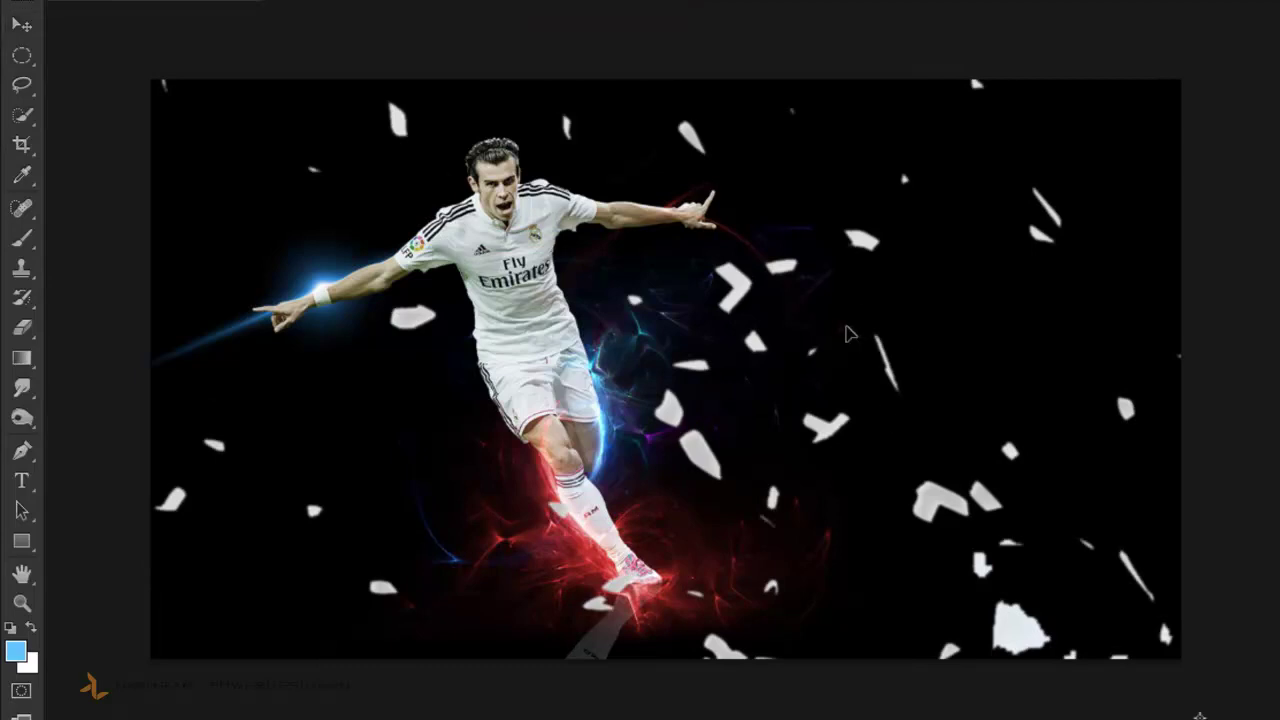
key(ctrl+t)
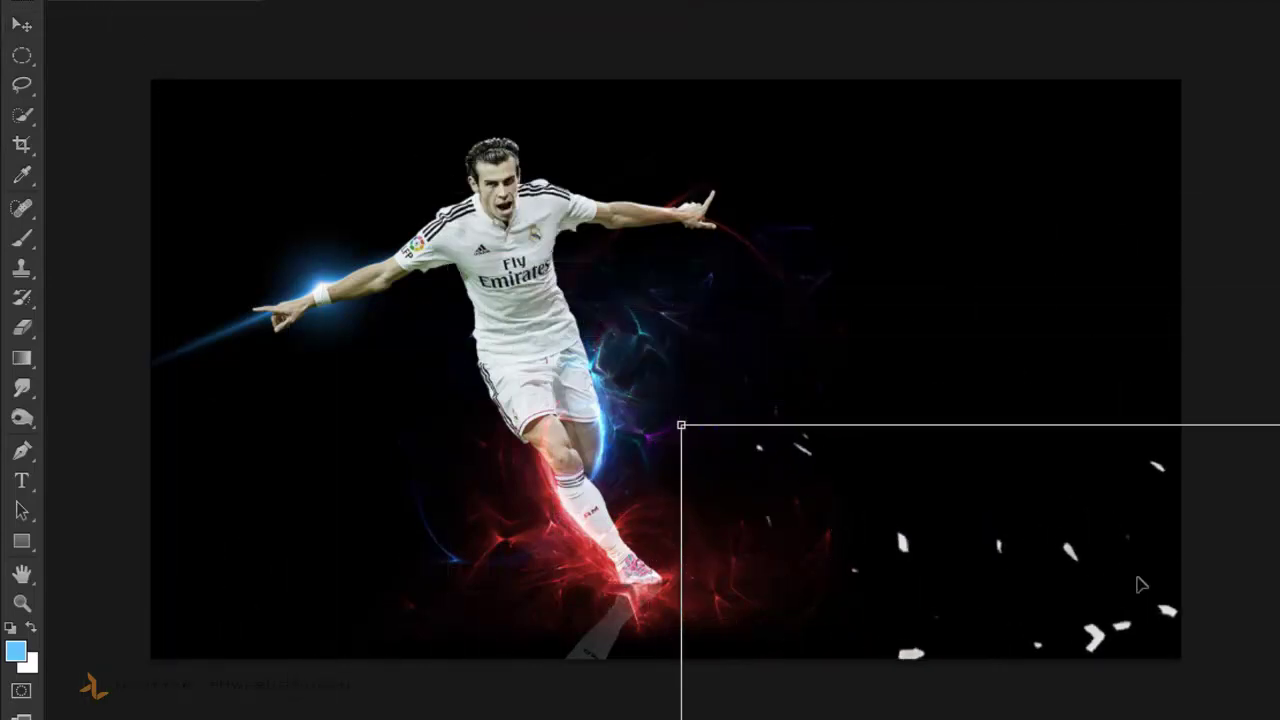
mouse_move(163, 77)
mouse_down()
mouse_move(151, 48)
mouse_move(623, 366)
mouse_up()
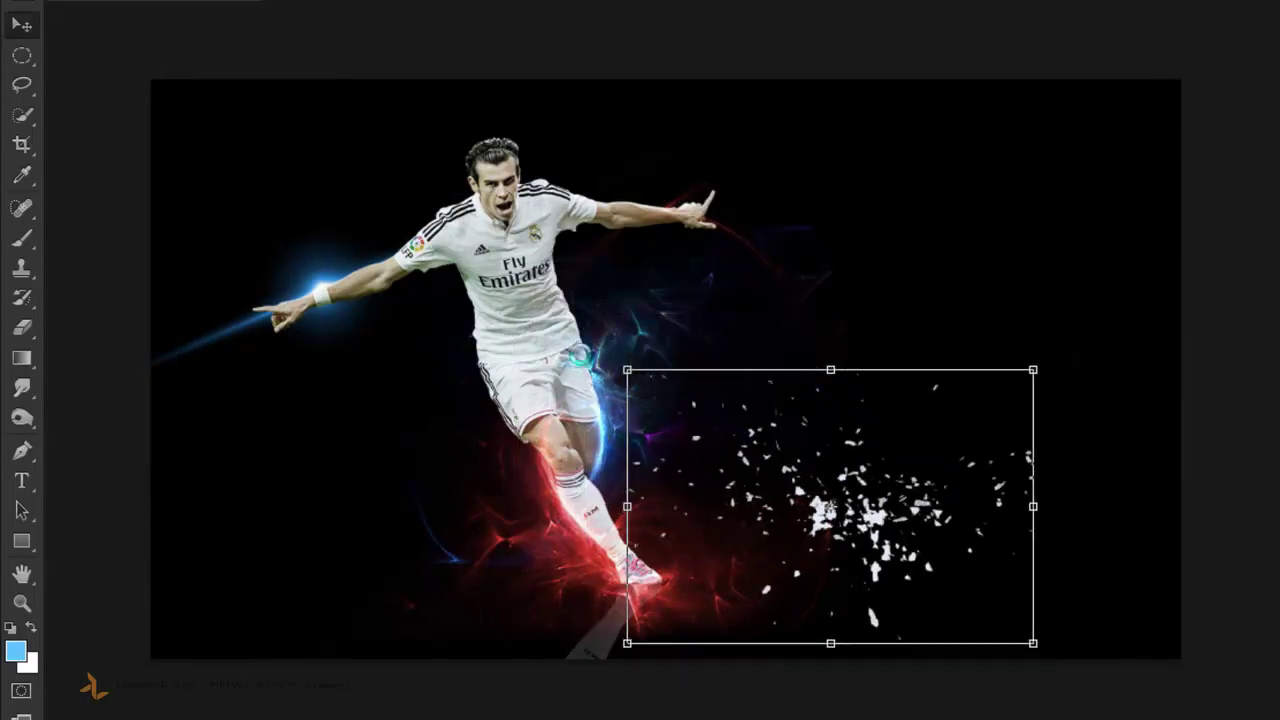
key(Return)
drag(880, 550, 630, 350)
Rotate the debris about 26.6° and Alt-drag a copy of the light streak to the right.
key(ctrl+t)
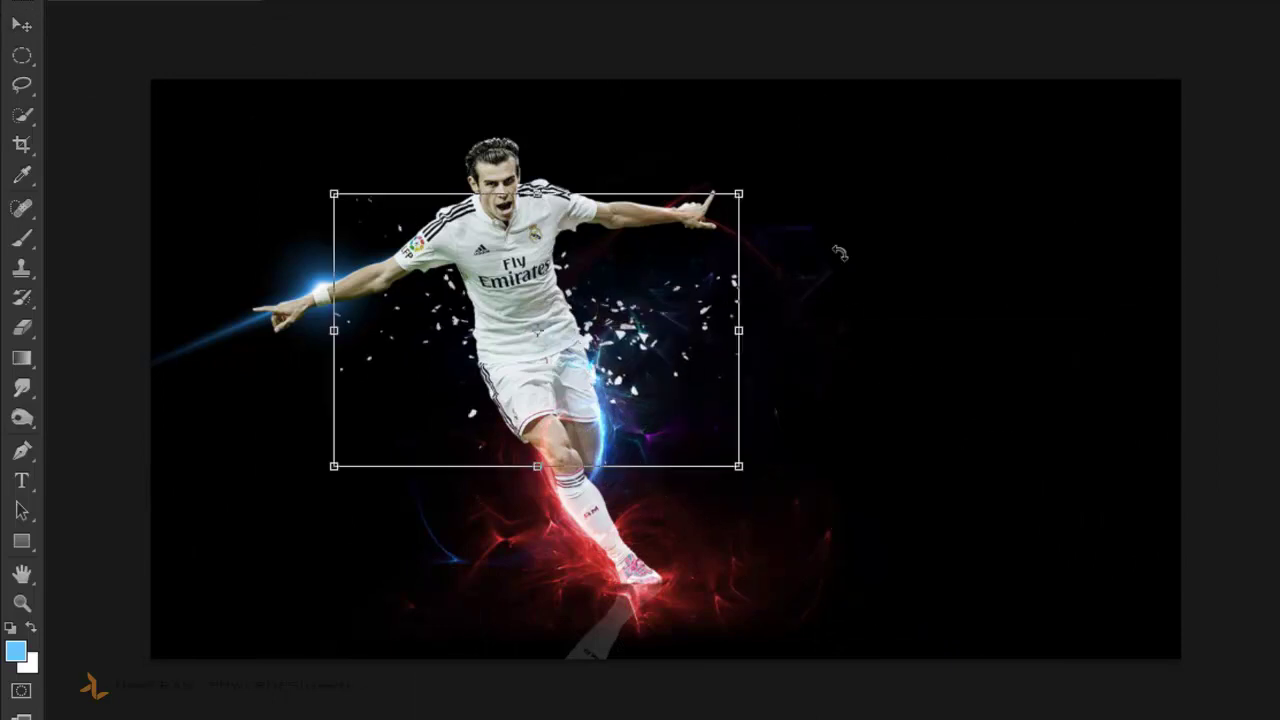
drag(815, 235, 832, 372)
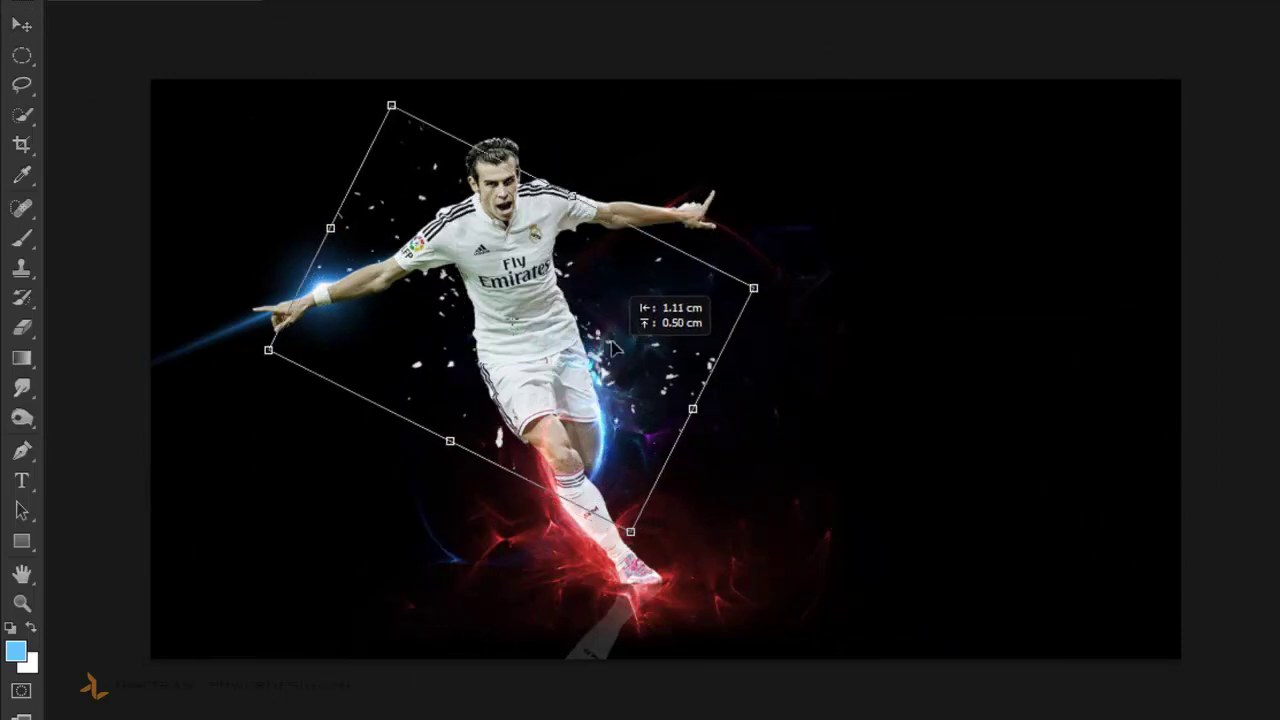
drag(625, 290, 640, 295)
key(Return)
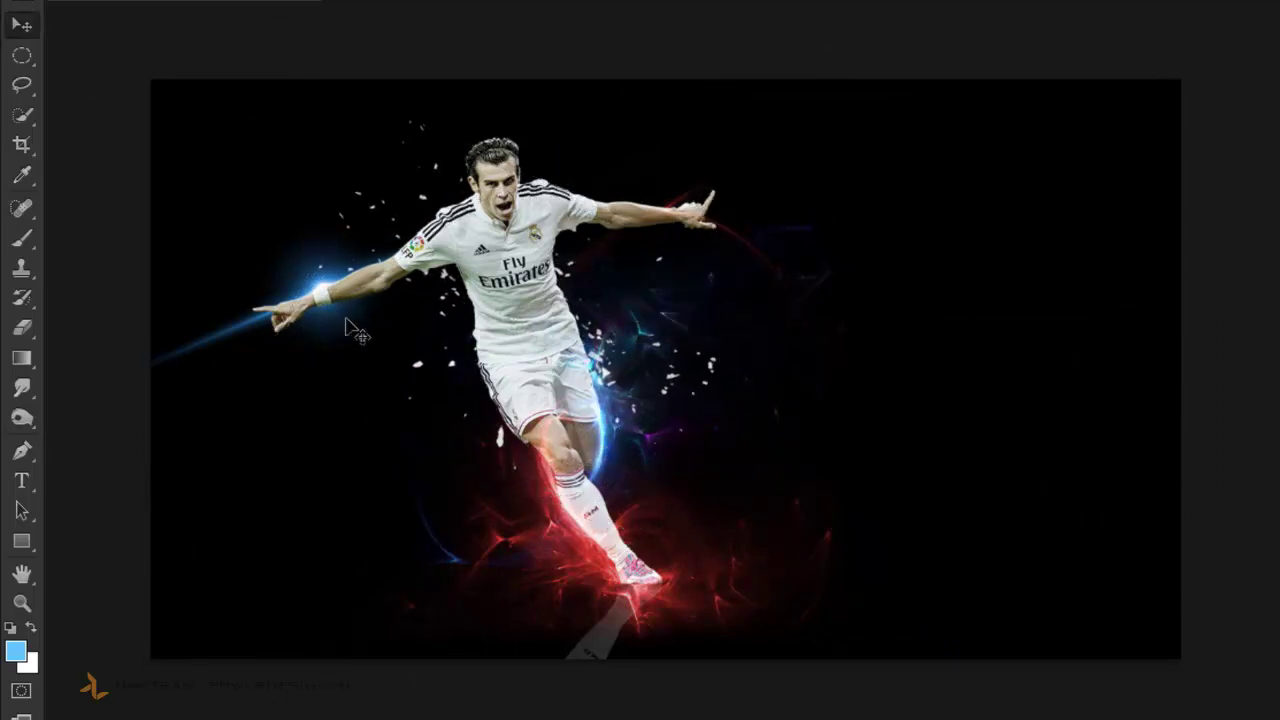
drag(350, 330, 850, 368)
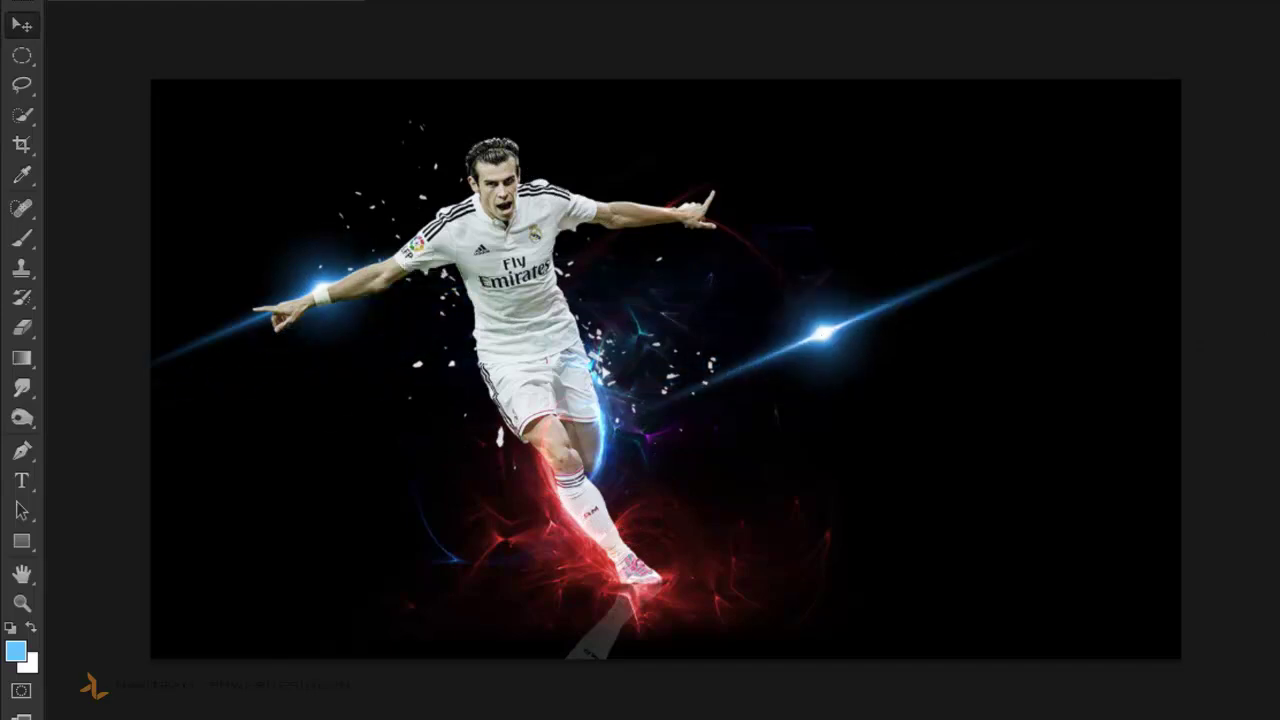
Colorize the right-hand streak green with a Hue/Saturation adjustment, hue about 129.
click(1072, 307)
drag(1121, 179, 1190, 176)
click(1100, 414)
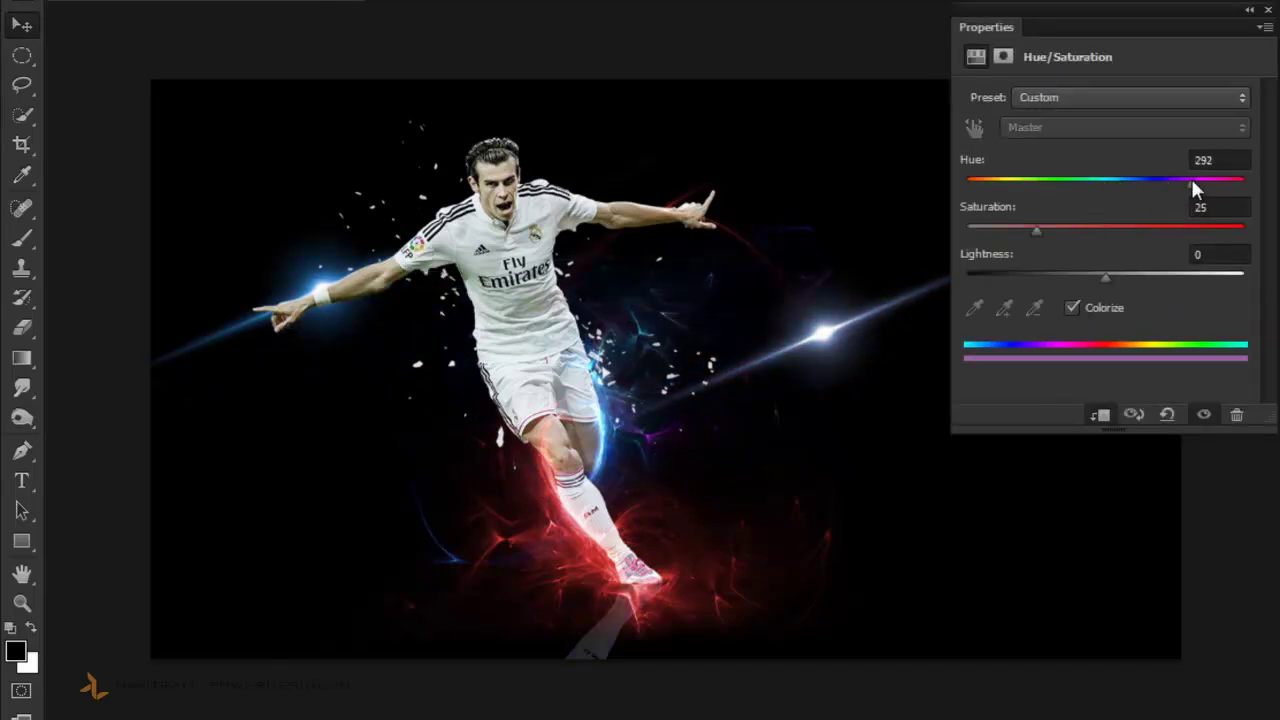
drag(1112, 178, 1065, 178)
click(1268, 9)
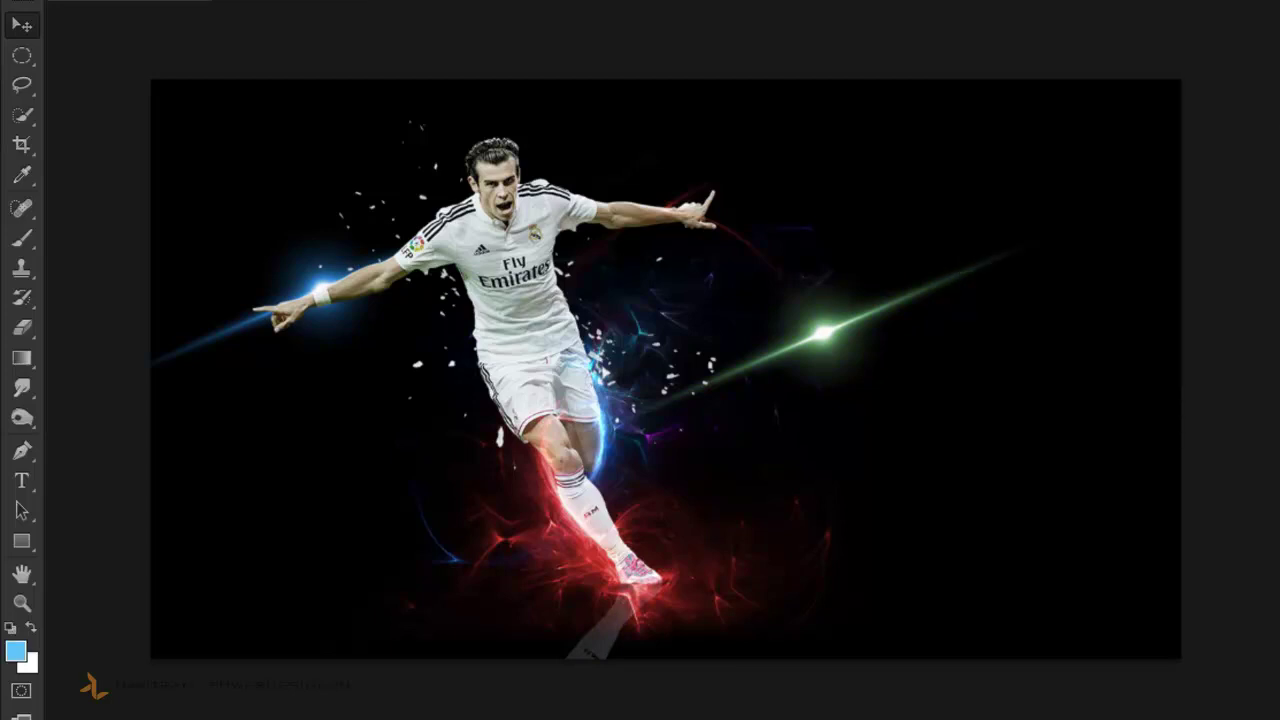
Rotate, shrink and slide the green streak into a steep diagonal behind the player.
key(ctrl+t)
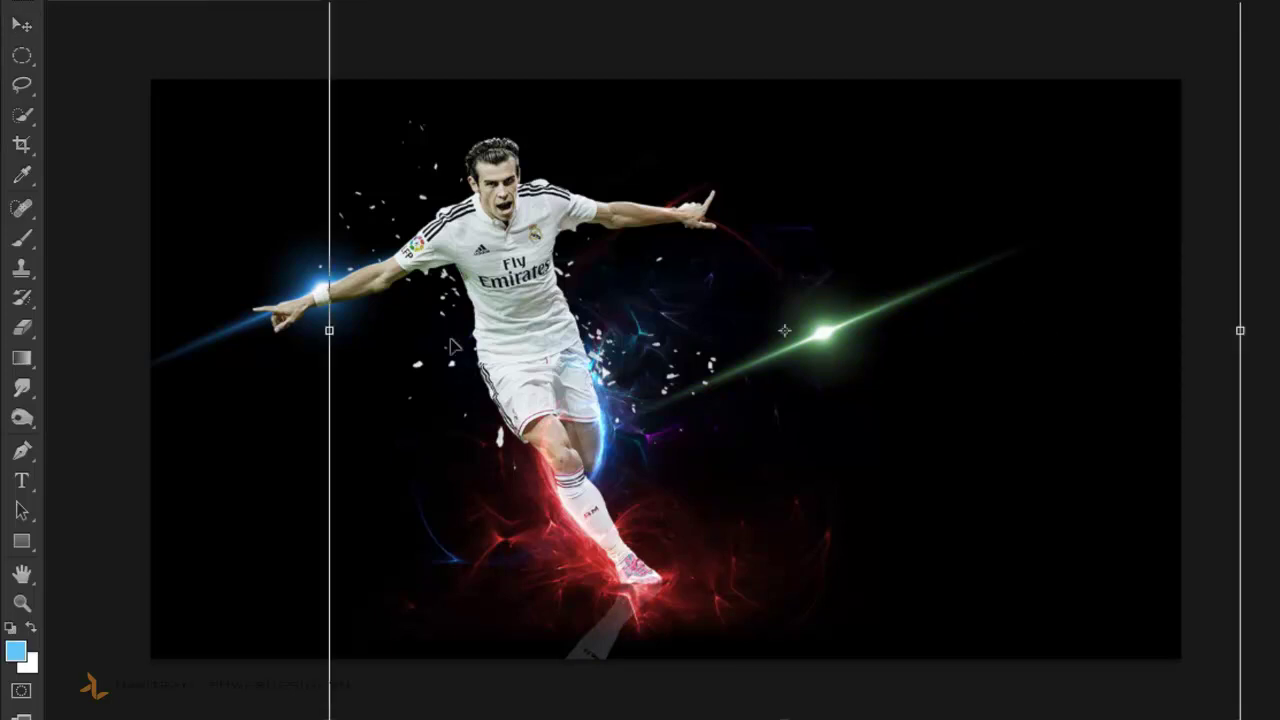
drag(310, 500, 700, 510)
mouse_move(876, 271)
mouse_down()
mouse_move(758, 290)
mouse_move(668, 278)
mouse_up()
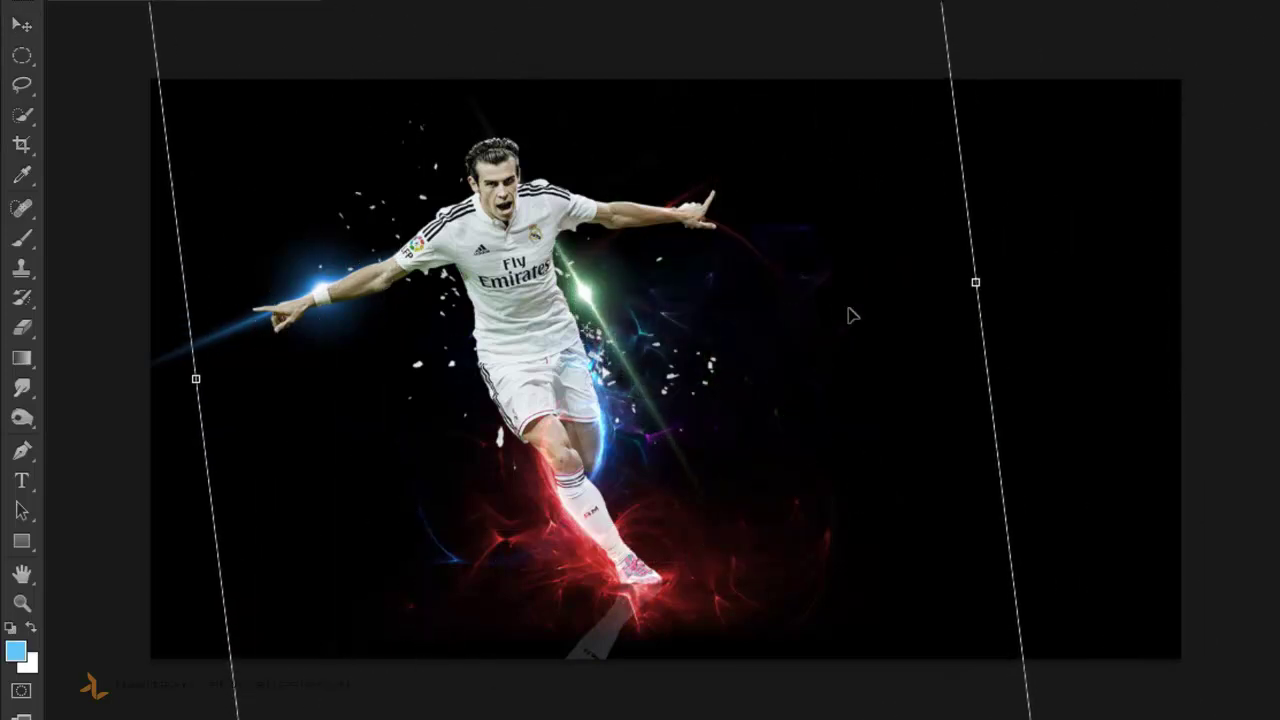
mouse_move(1030, 715)
mouse_down()
mouse_move(937, 651)
mouse_move(890, 670)
mouse_up()
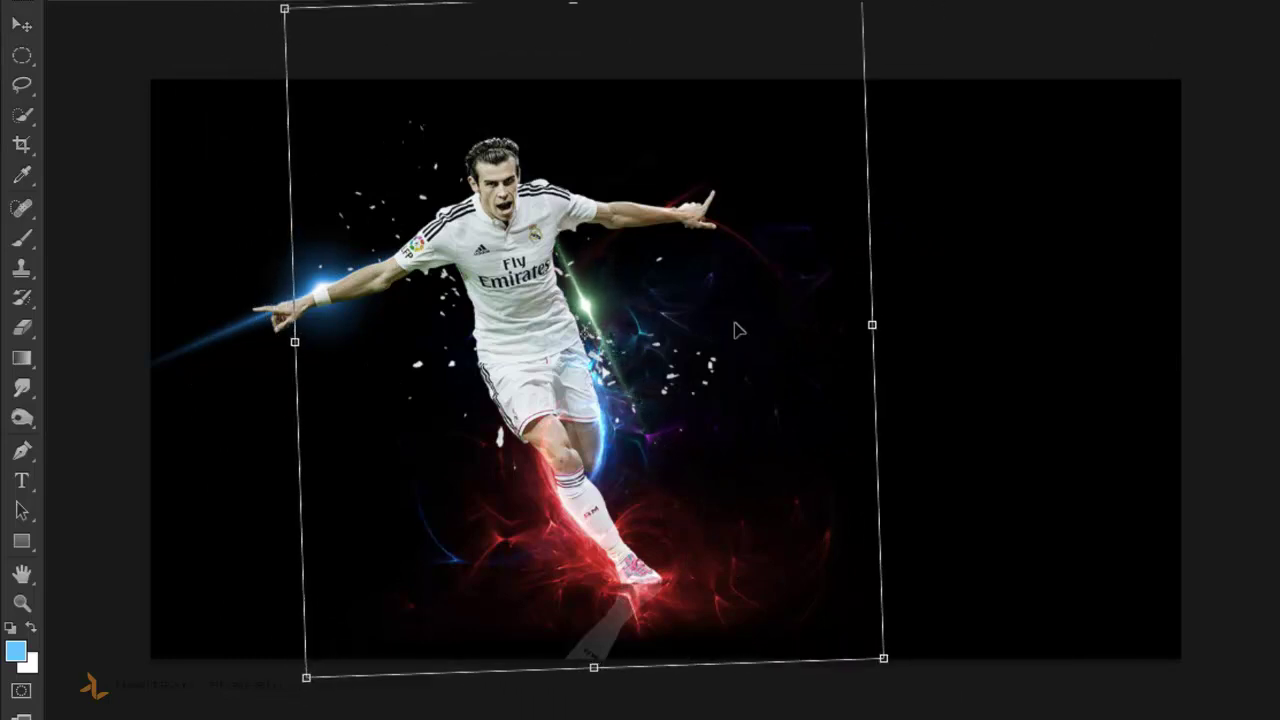
mouse_move(755, 322)
mouse_down()
mouse_move(735, 328)
mouse_move(729, 309)
mouse_up()
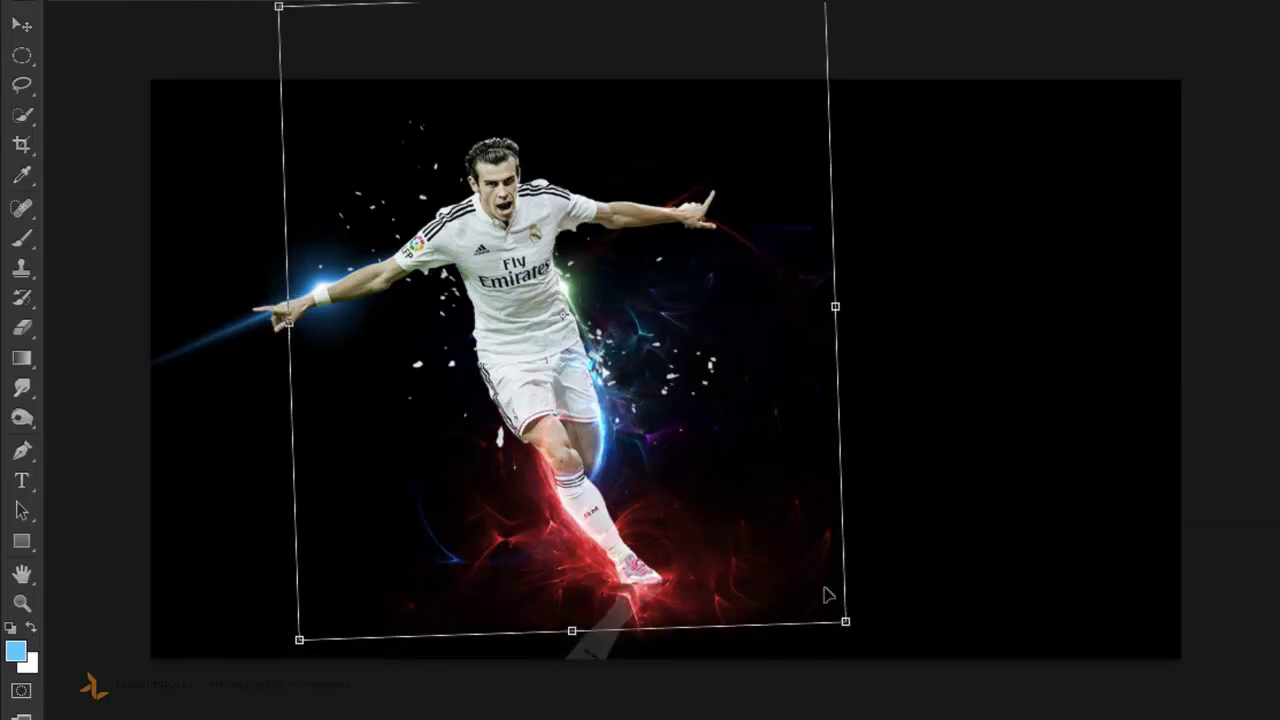
click(445, 2)
click(471, 289)
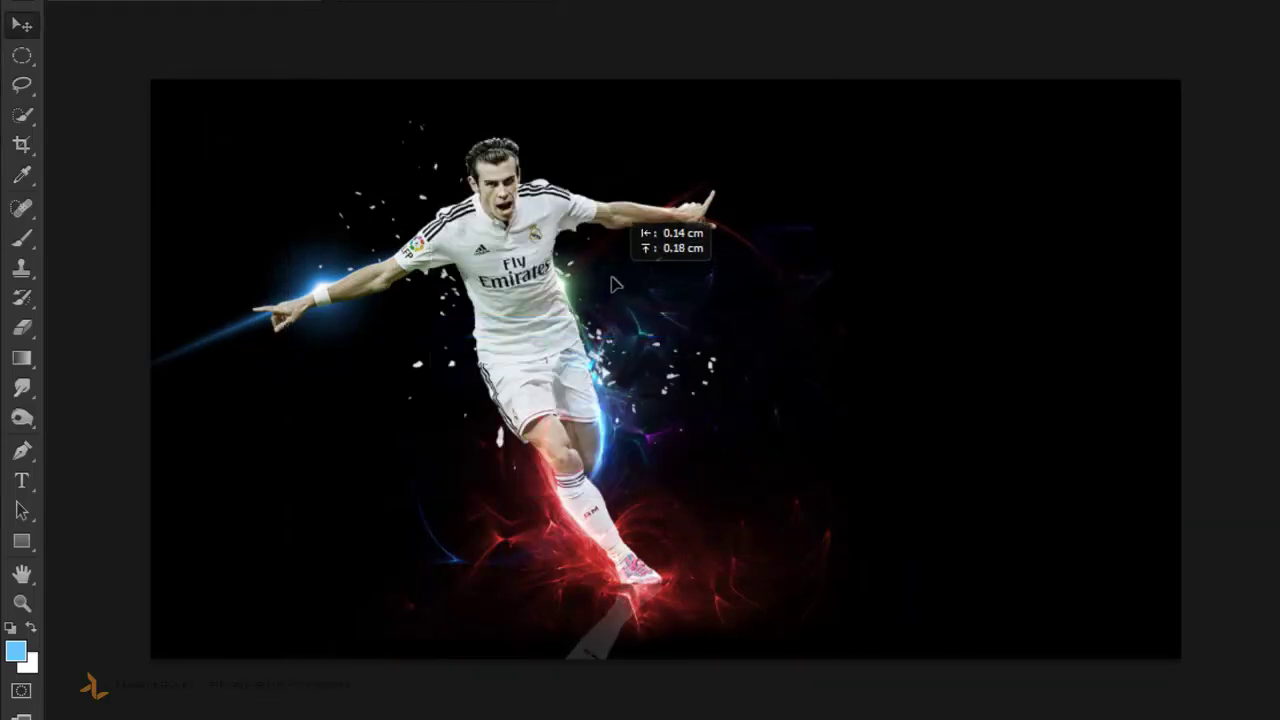
mouse_move(612, 291)
mouse_down()
mouse_move(484, 283)
mouse_move(500, 335)
mouse_up()
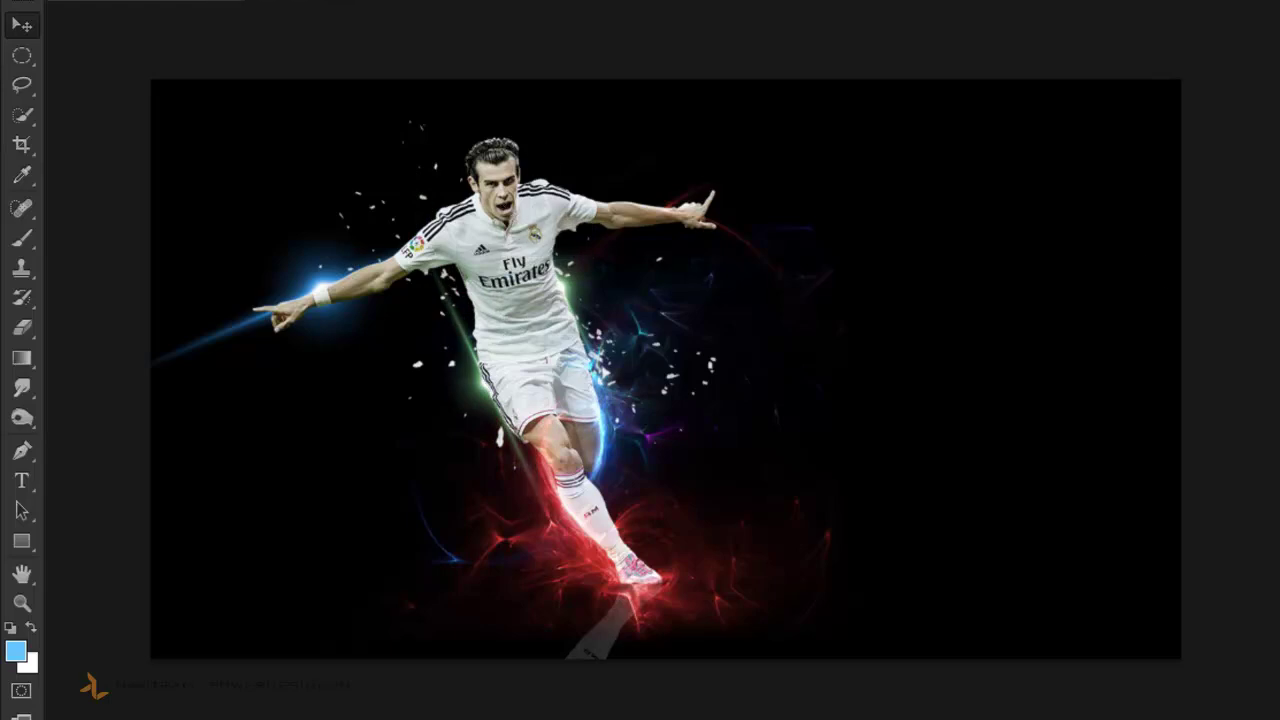
Enlarge the player copy and apply a 999% Medium Ripple distortion to it.
key(ctrl+t)
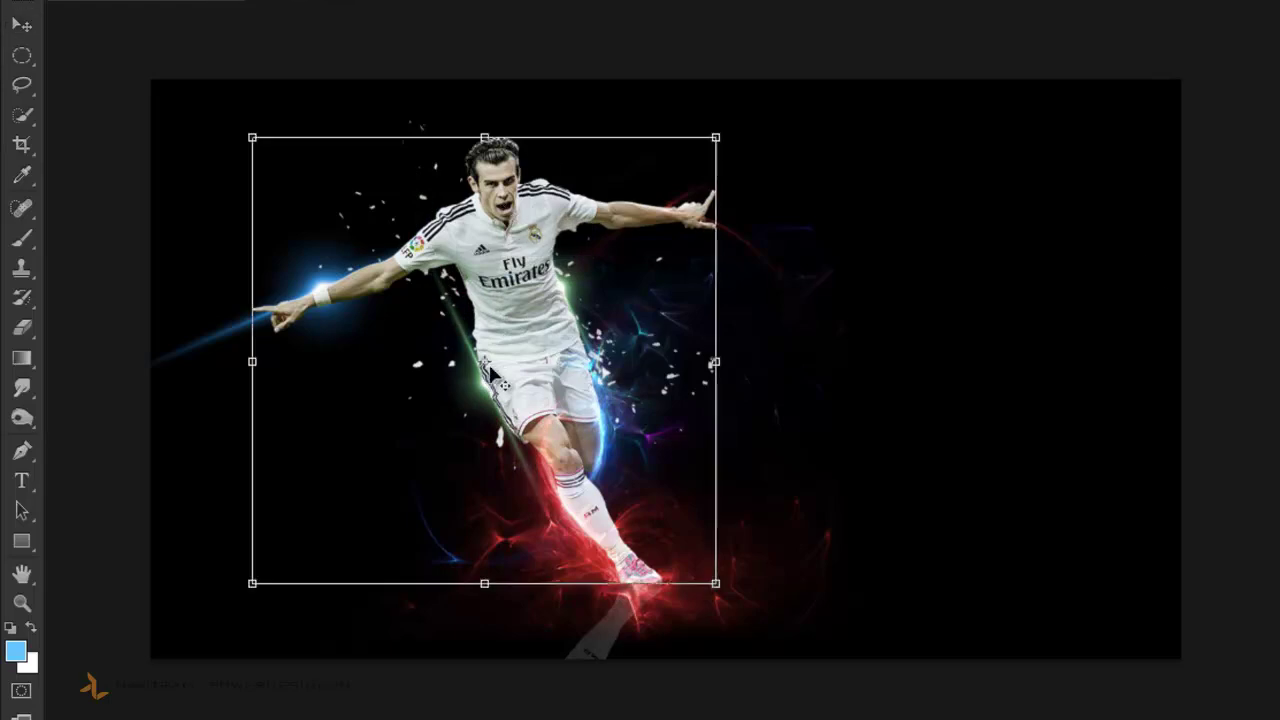
drag(716, 130, 737, 109)
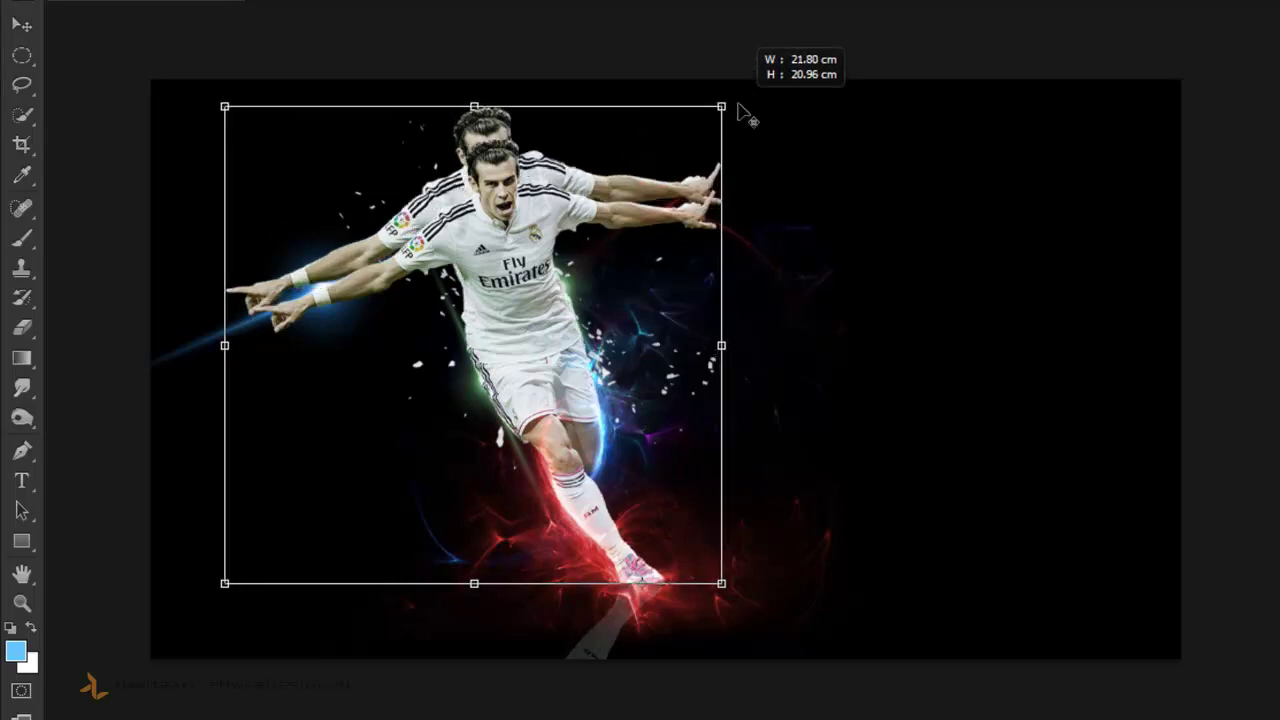
key(Return)
click(345, 2)
mouse_move(386, 177)
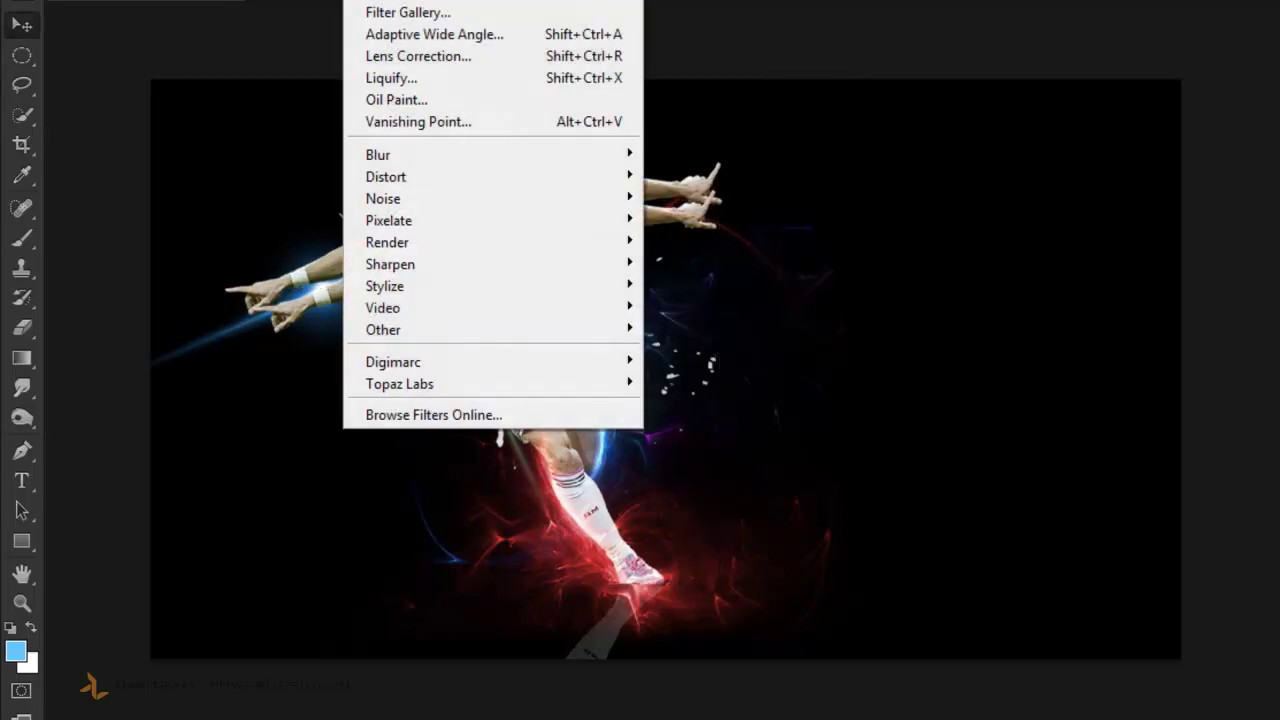
click(678, 242)
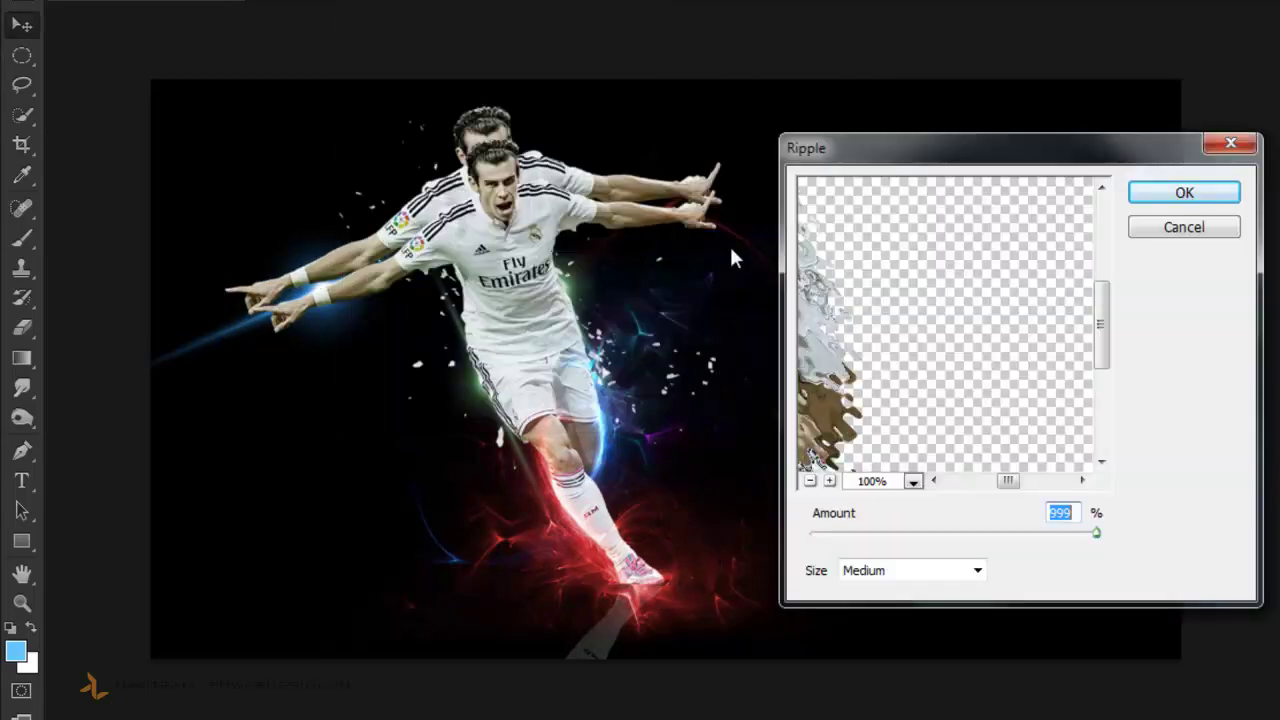
drag(1028, 328, 980, 425)
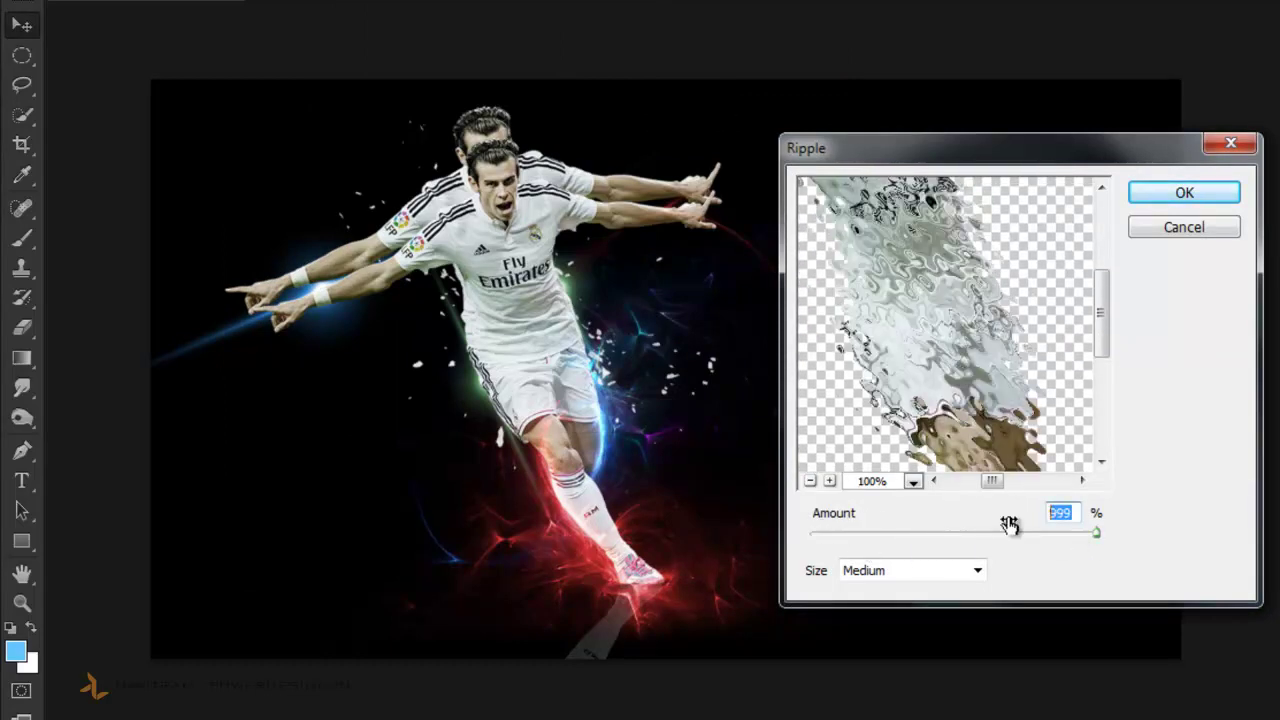
click(977, 570)
click(931, 605)
click(1184, 192)
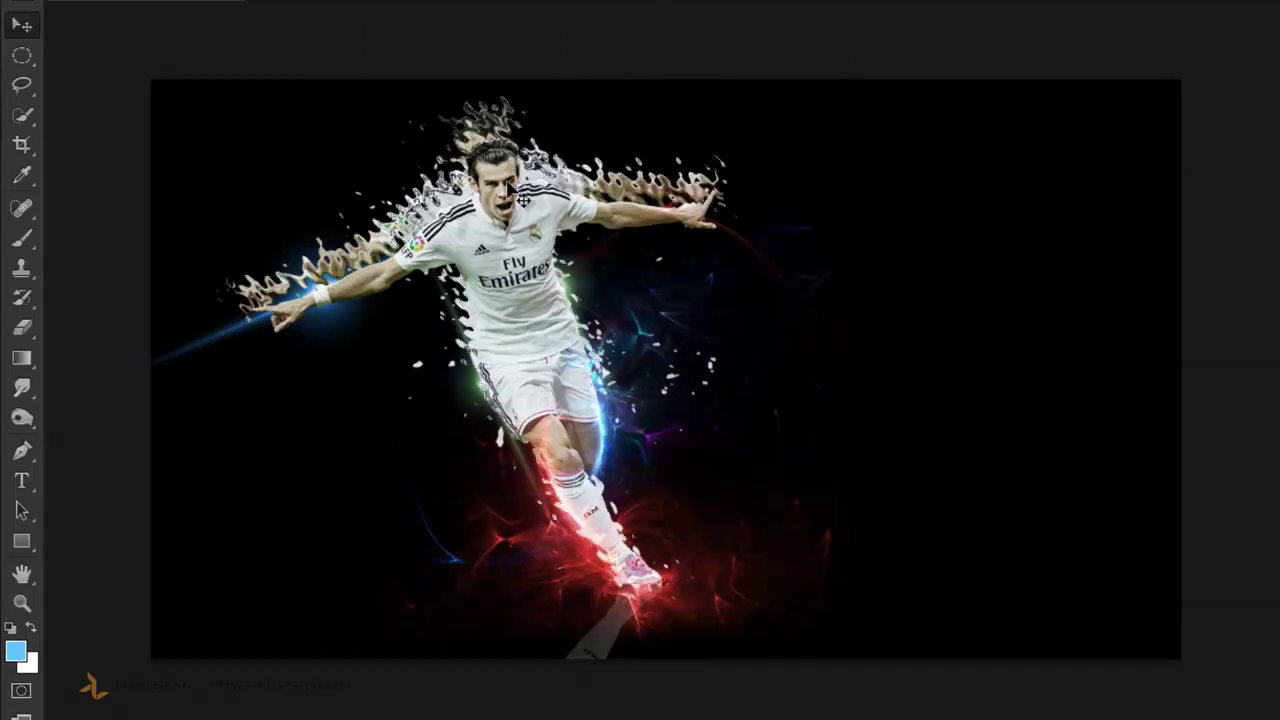
Resize the rippled copy so it fits just behind the player's outline.
key(ctrl+t)
drag(221, 92, 254, 131)
key(Return)
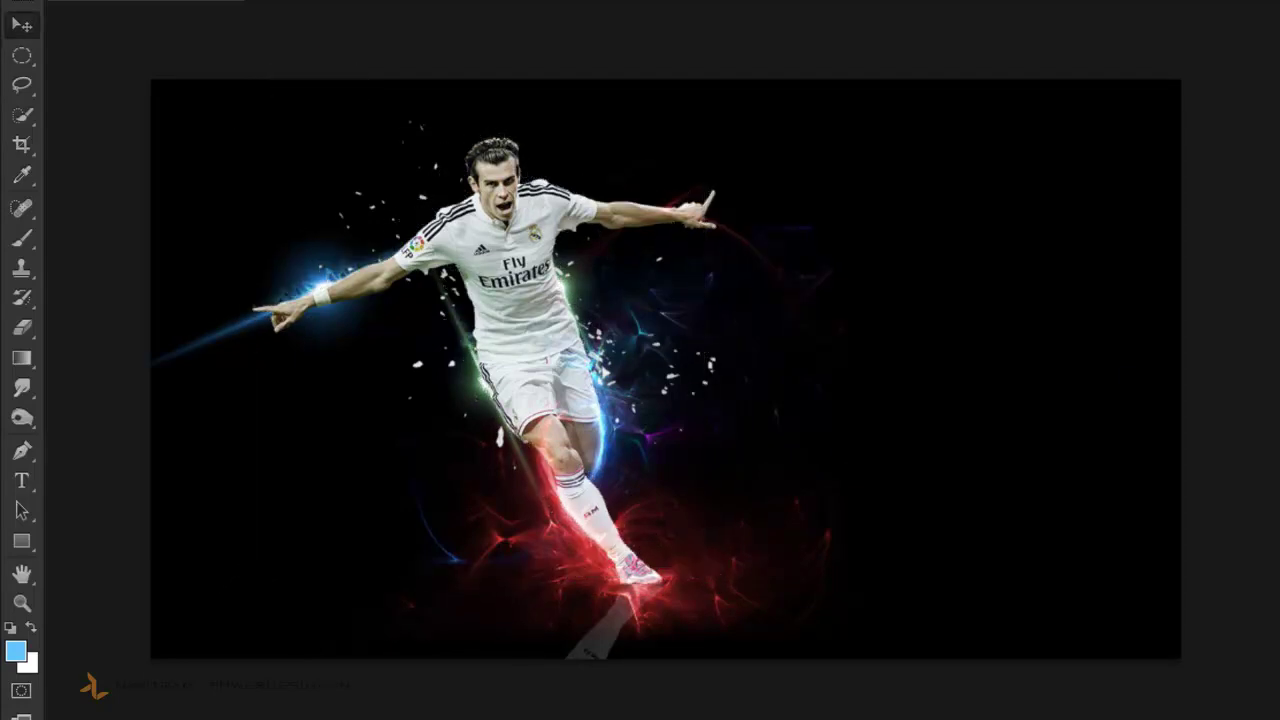
key(ctrl+t)
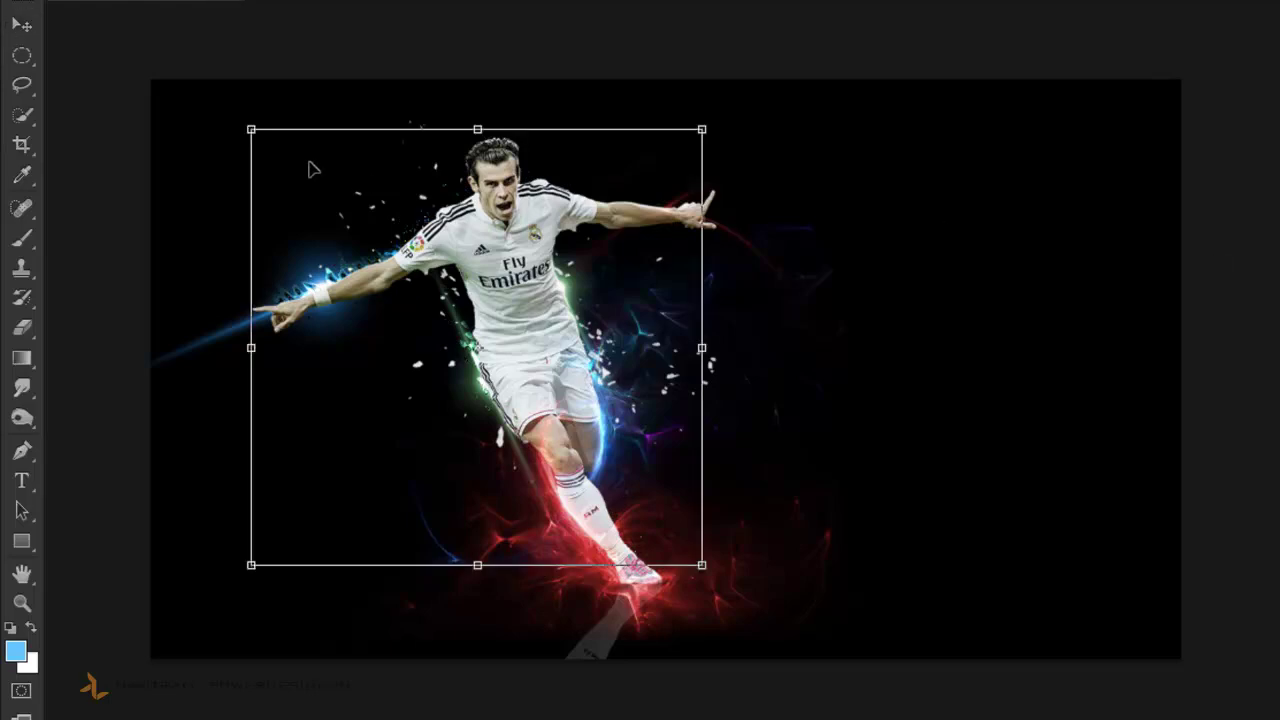
drag(252, 128, 258, 118)
key(Return)
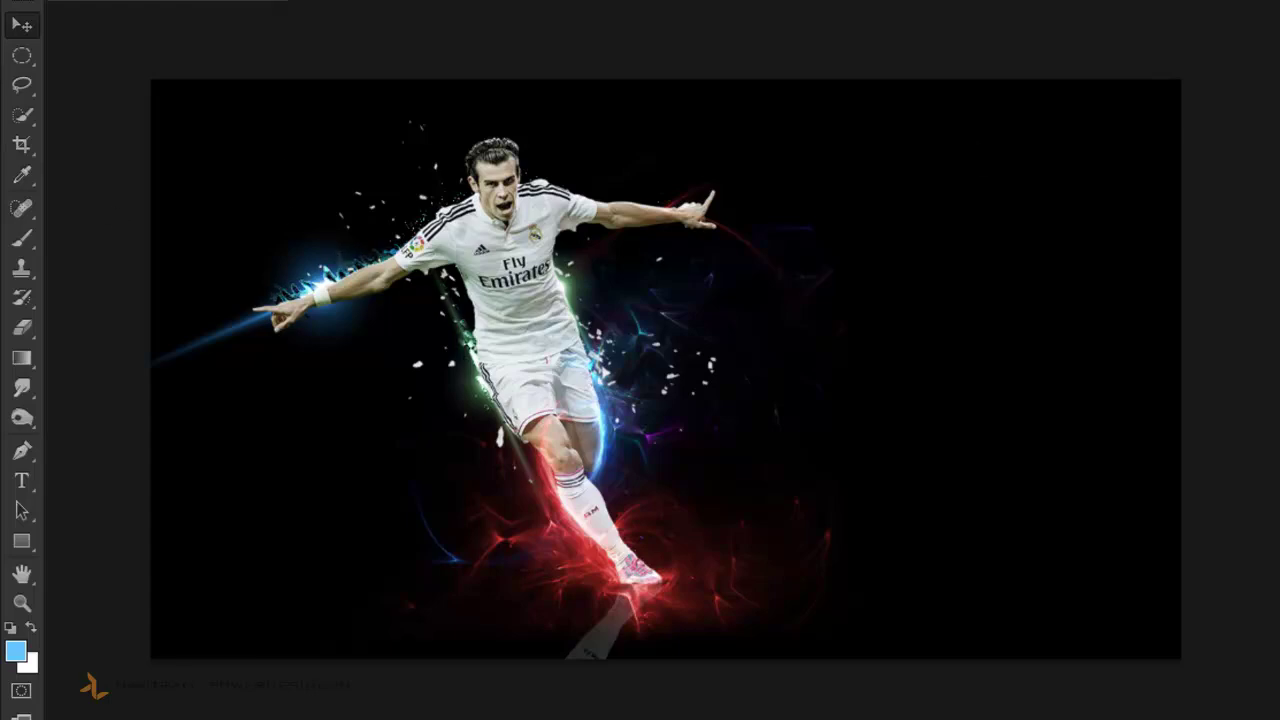
Widen, stretch upward and skew the rippled copy into a jagged fringe.
key(ctrl+t)
drag(703, 340, 715, 340)
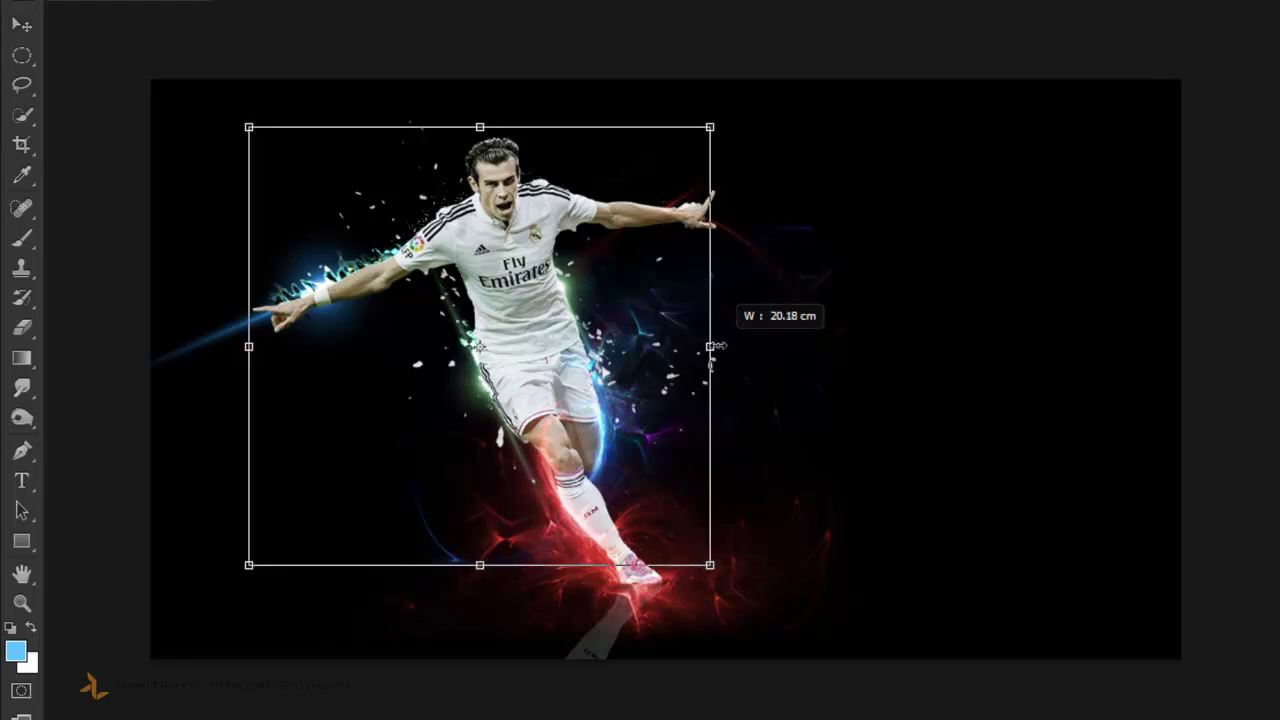
drag(482, 126, 499, 124)
right_click(528, 146)
click(590, 277)
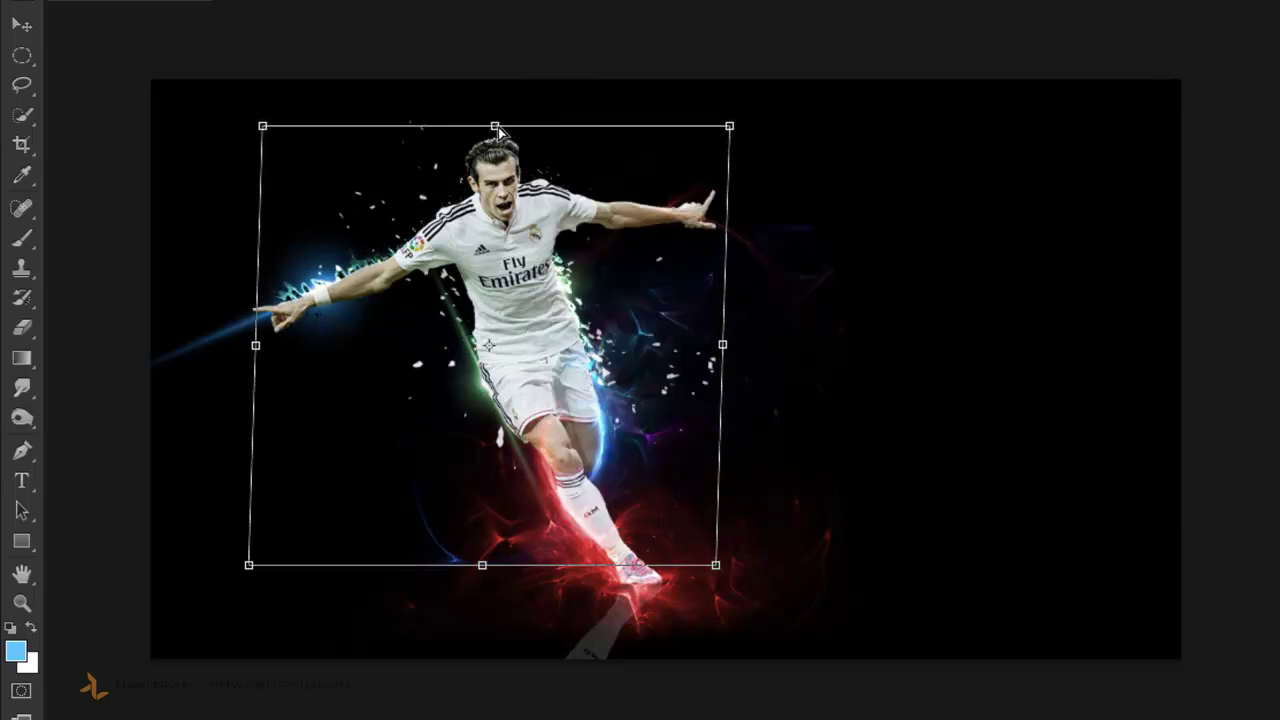
key(Return)
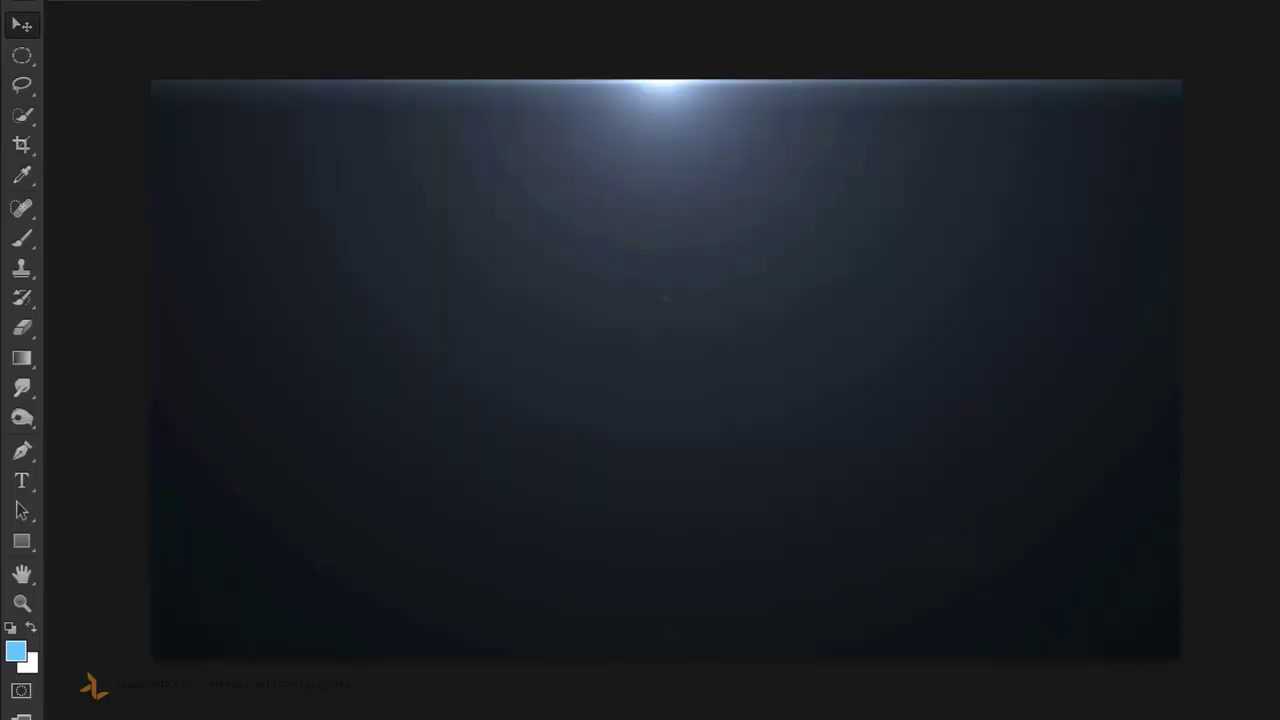
Apply a Levels adjustment with black input 51 and midtones 1.06.
key(ctrl+l)
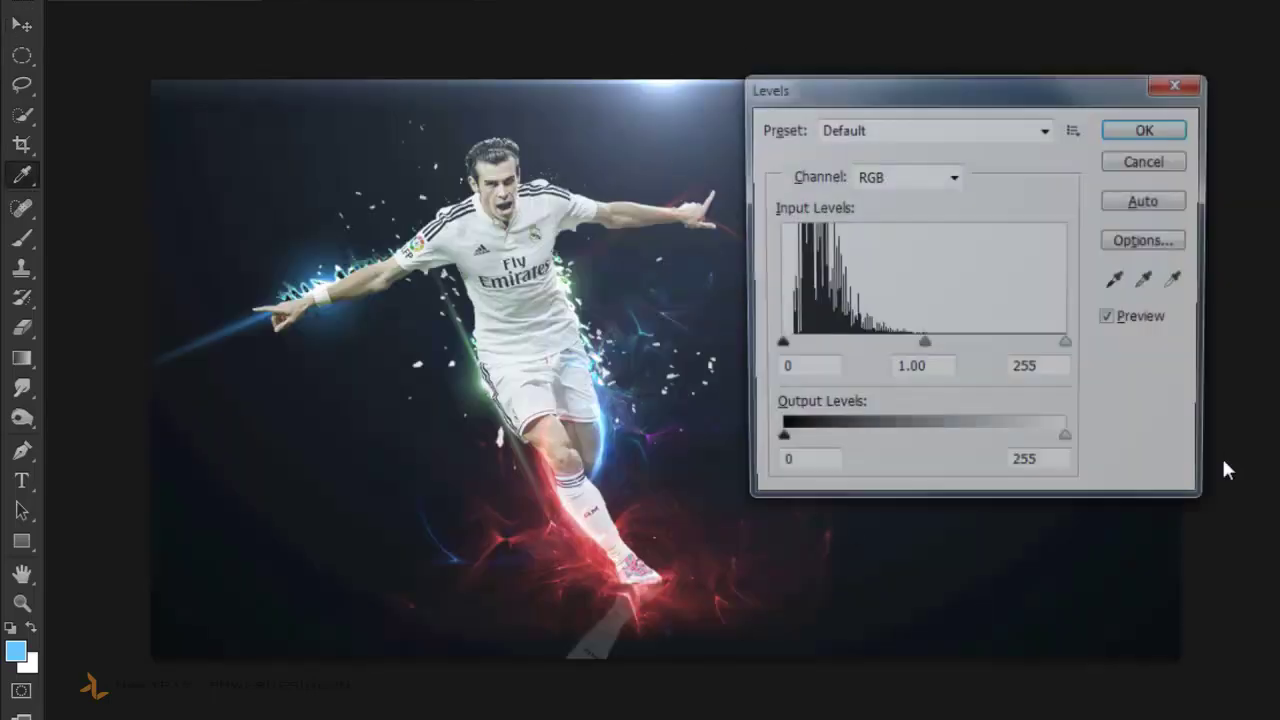
drag(776, 346, 848, 346)
mouse_move(953, 82)
mouse_down()
mouse_move(1023, 363)
mouse_move(911, 227)
mouse_up()
drag(807, 491, 793, 491)
drag(917, 491, 897, 495)
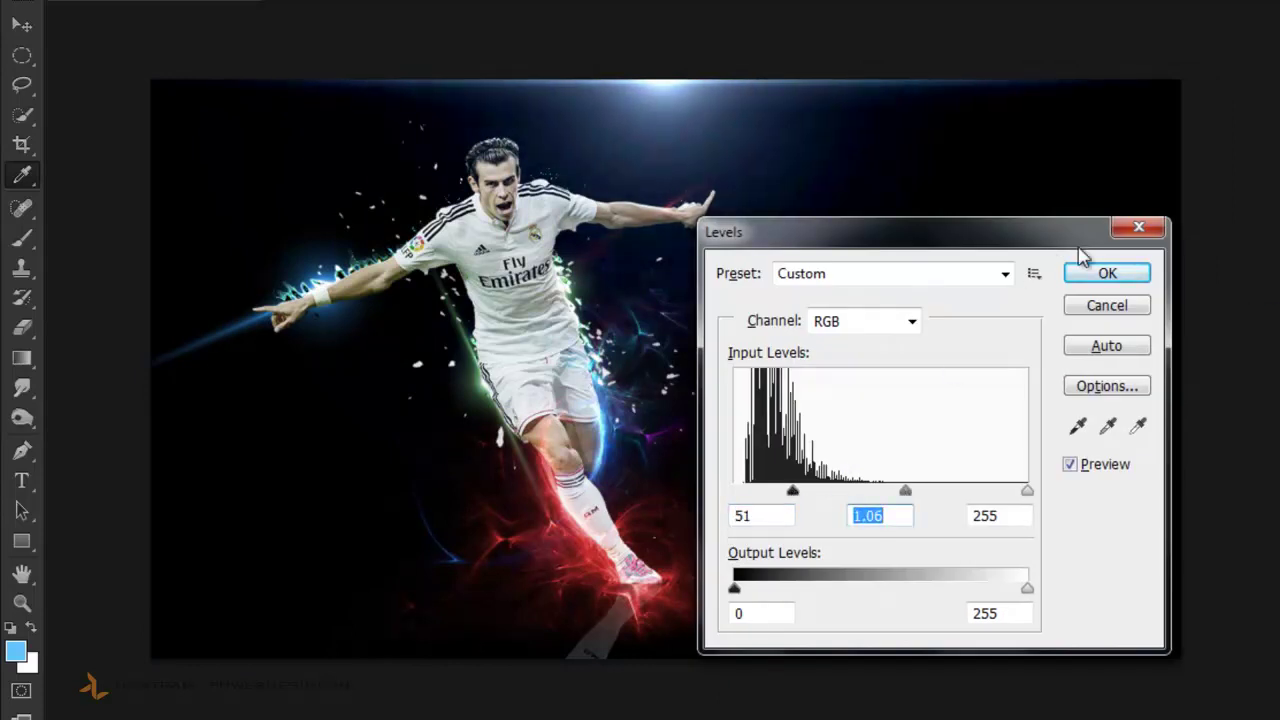
click(1105, 268)
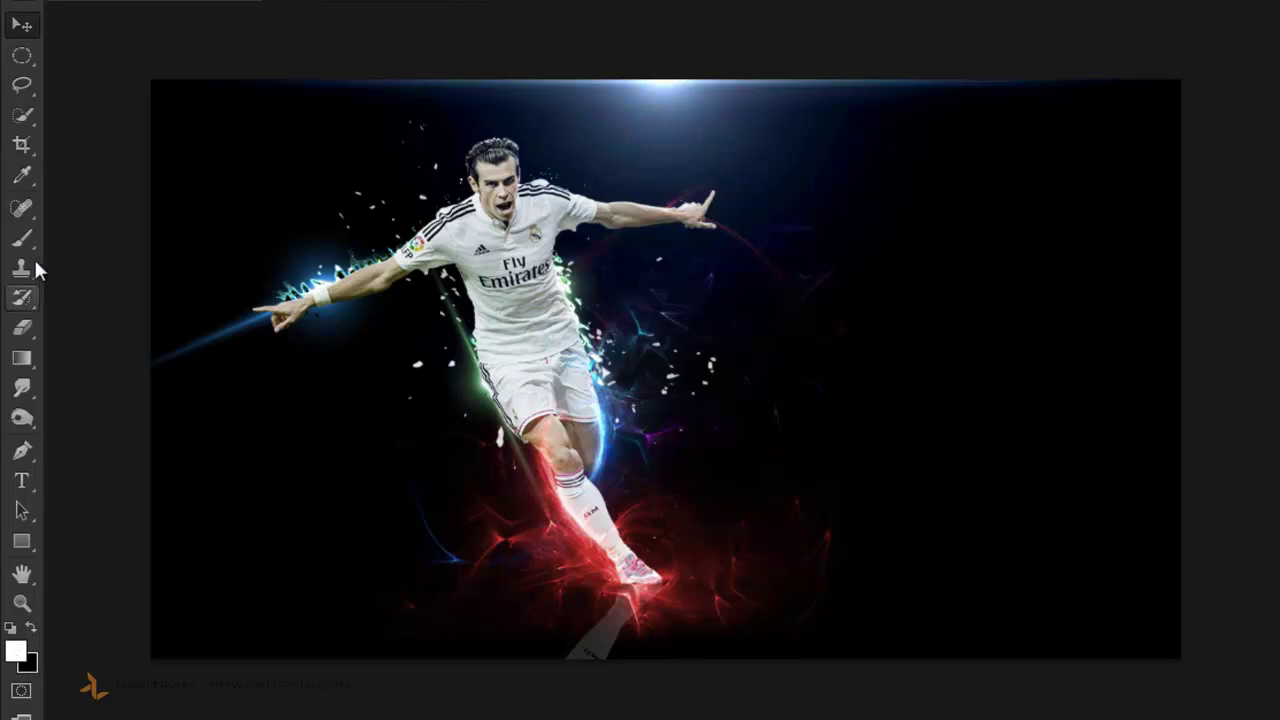
click(21, 480)
text(gareth bale)
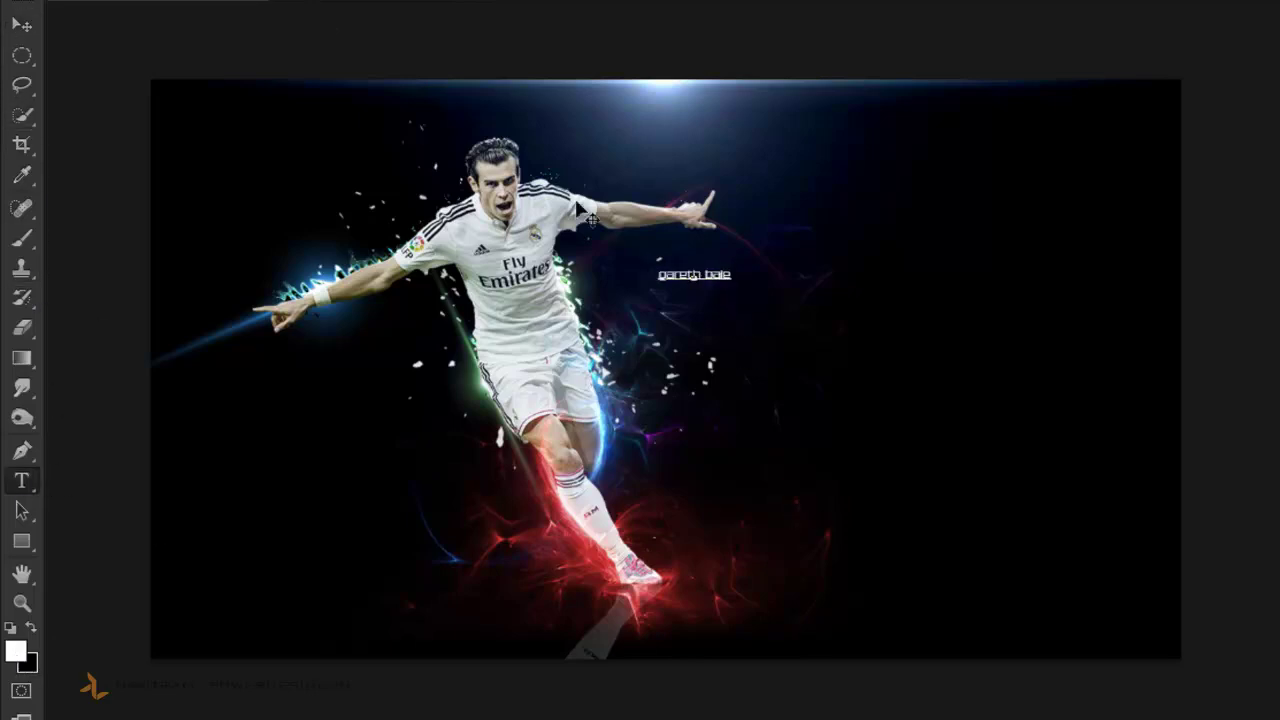
Enlarge the name text, capitalise it to 'Gareth Bale', and move it down slightly right.
key(ctrl+Return)
key(v)
drag(738, 295, 920, 380)
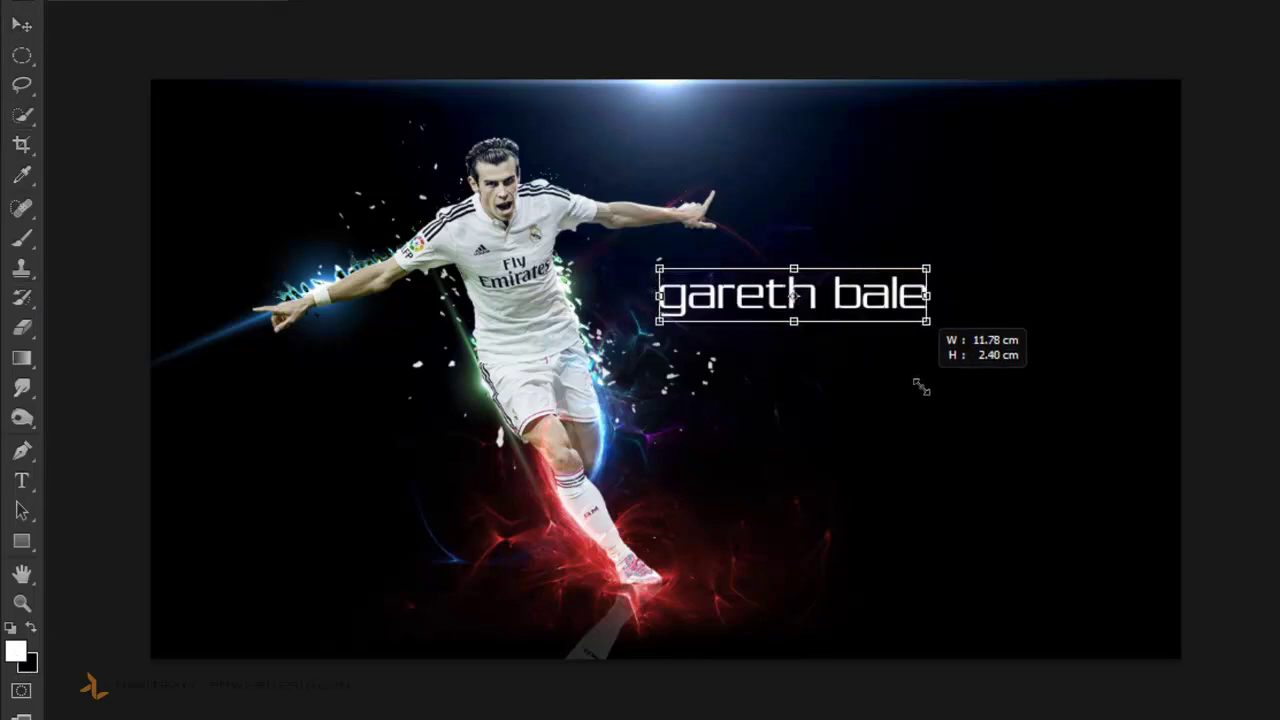
key(Return)
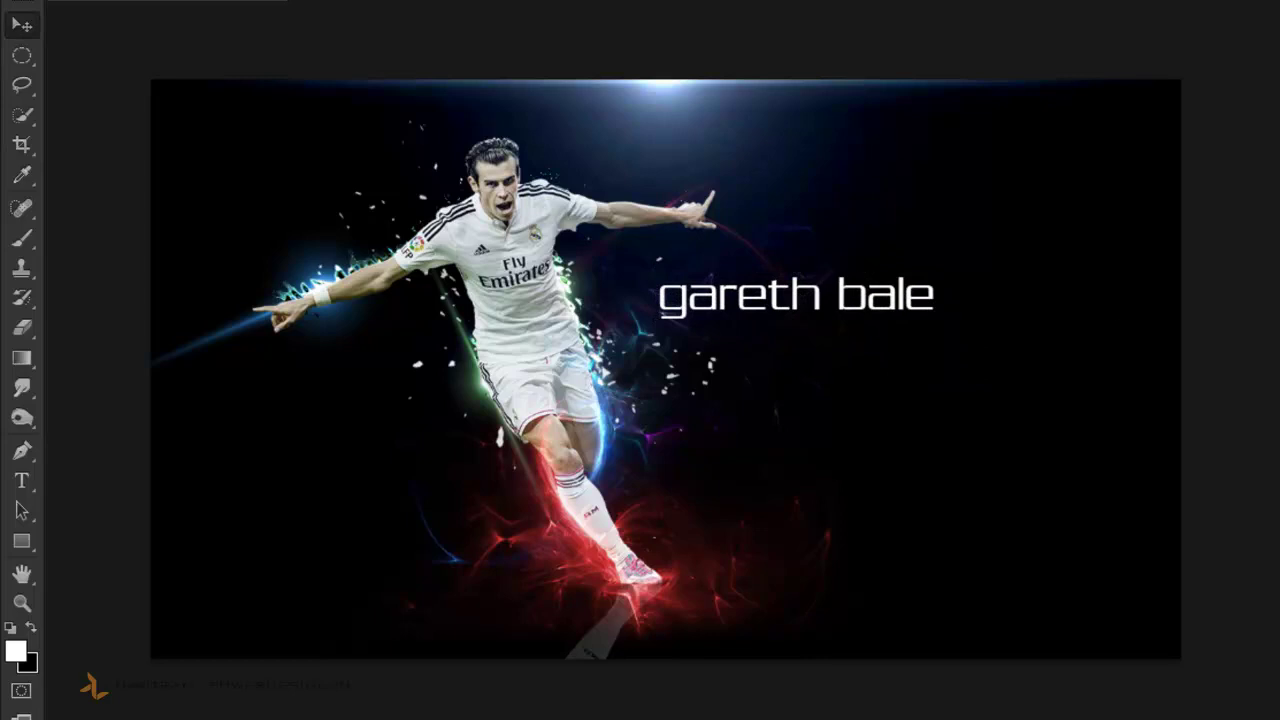
key(t)
click(812, 303)
text(G)
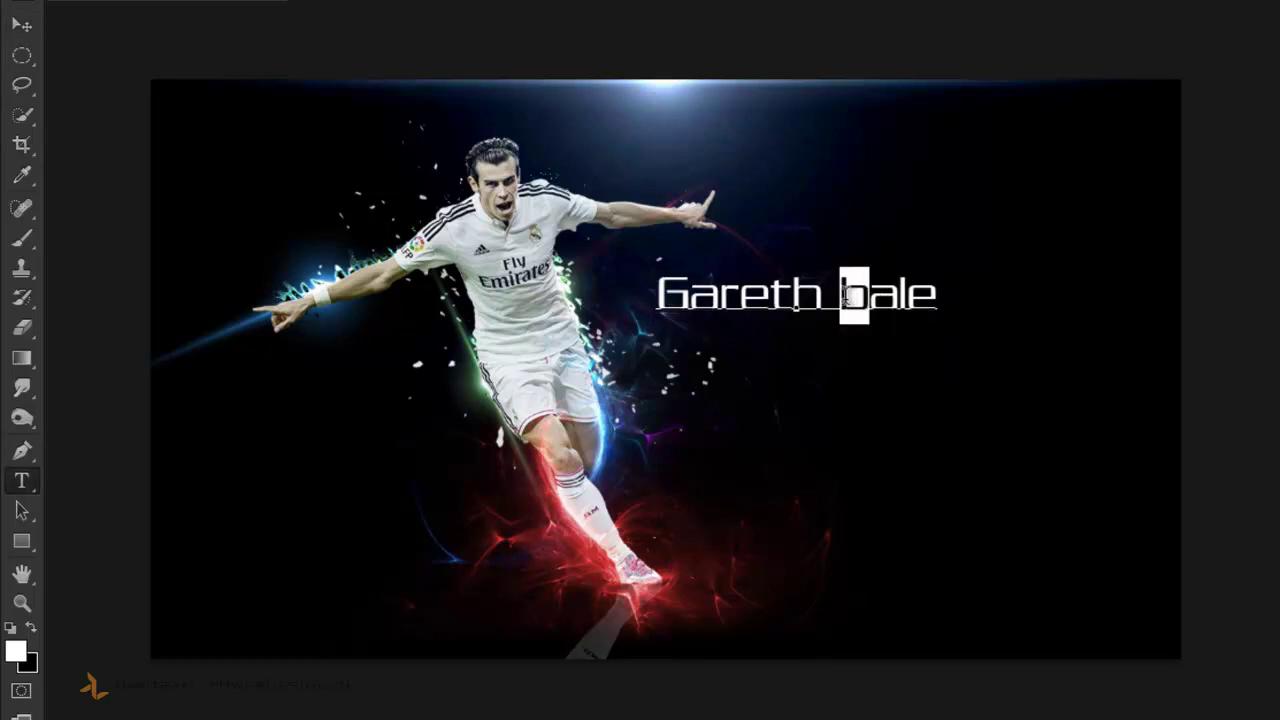
text(B)
key(ctrl+Return)
key(v)
mouse_move(1003, 316)
mouse_down()
mouse_move(957, 446)
mouse_move(925, 484)
mouse_up()
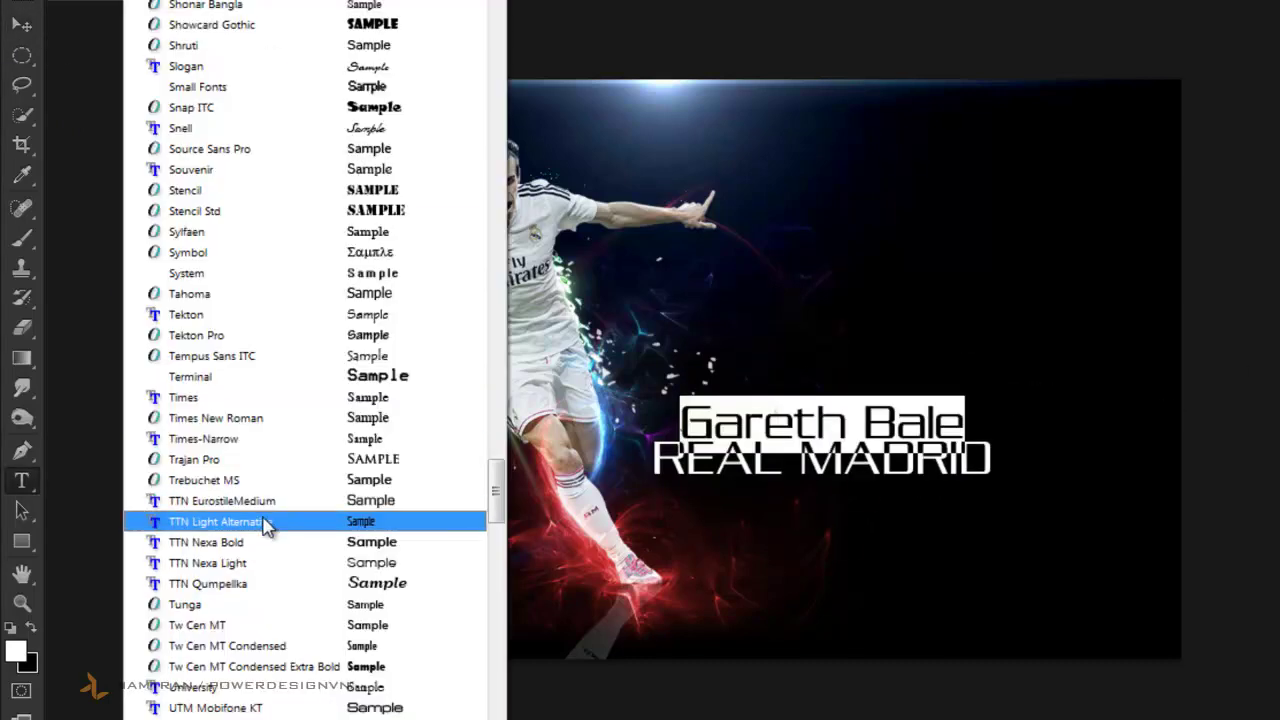
Set Gareth Bale in a condensed font, enlarge it, and shrink REAL MADRID beneath it.
click(229, 524)
click(22, 24)
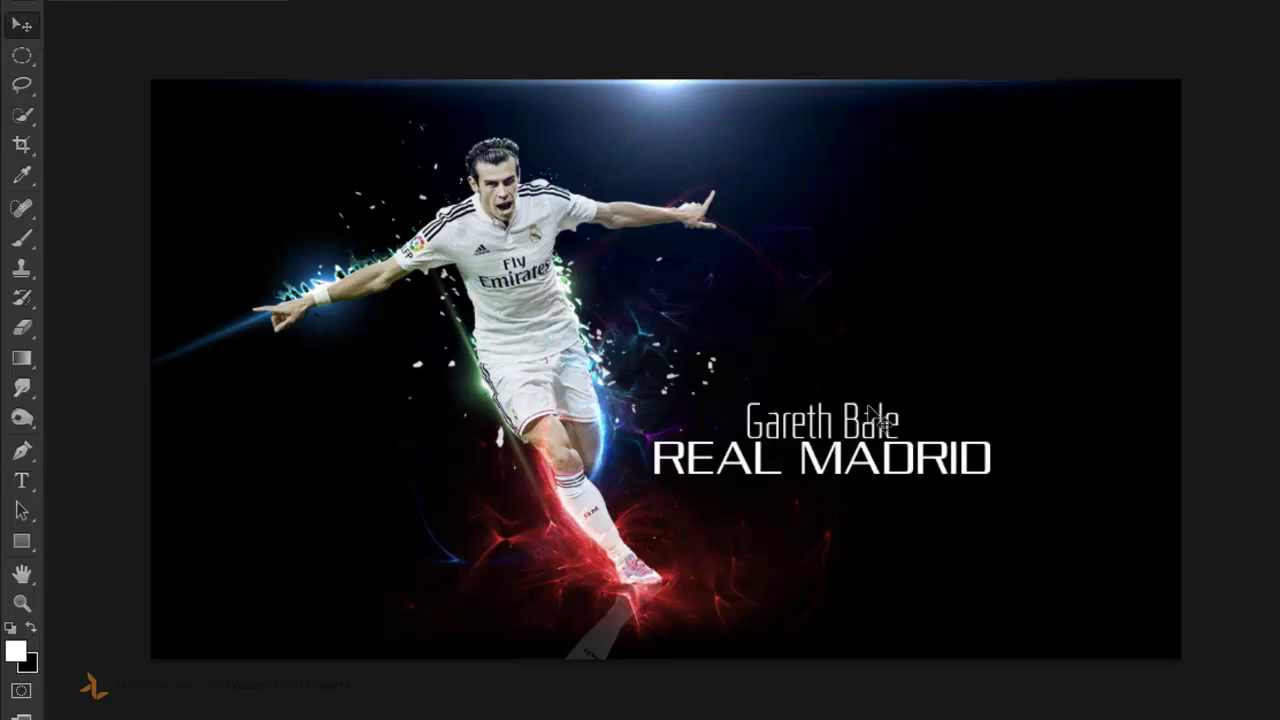
key(ctrl+t)
drag(900, 397, 990, 352)
key(Return)
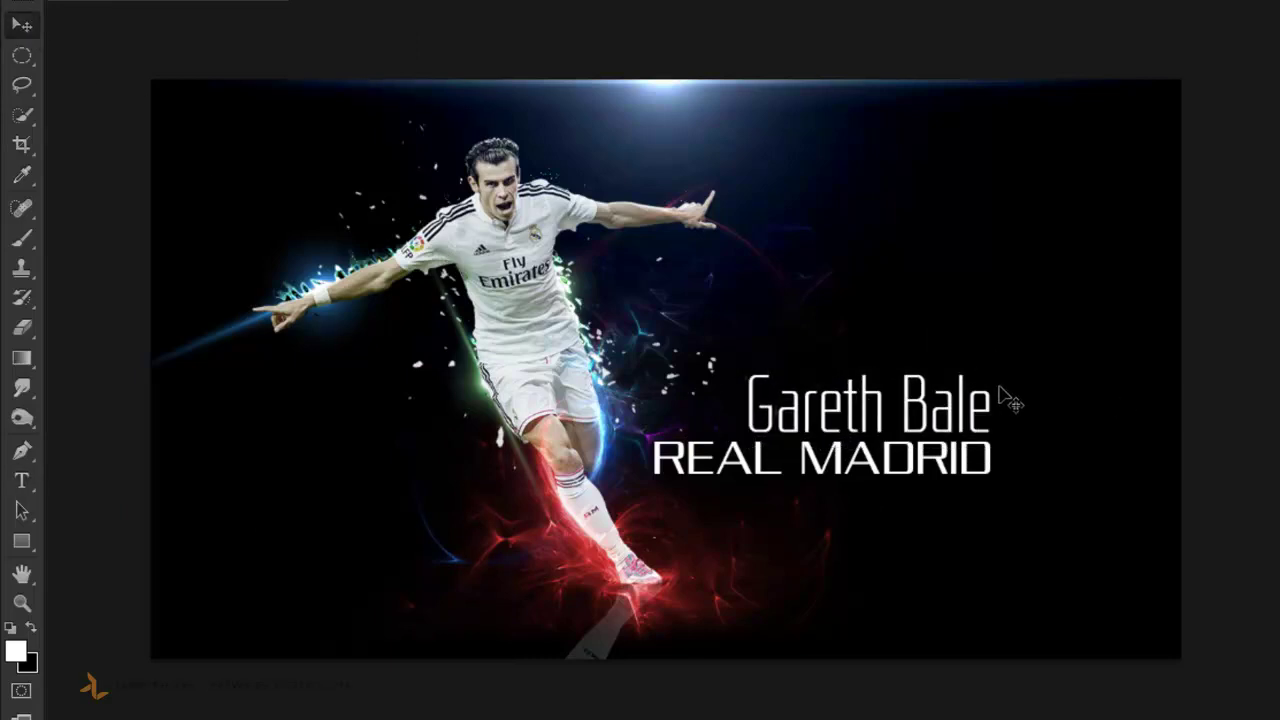
key(ctrl+t)
drag(652, 476, 828, 460)
Resize REAL MADRID to span the full width under Gareth Bale, then view the whole poster.
scroll(963, 413, up, 3)
drag(607, 538, 594, 551)
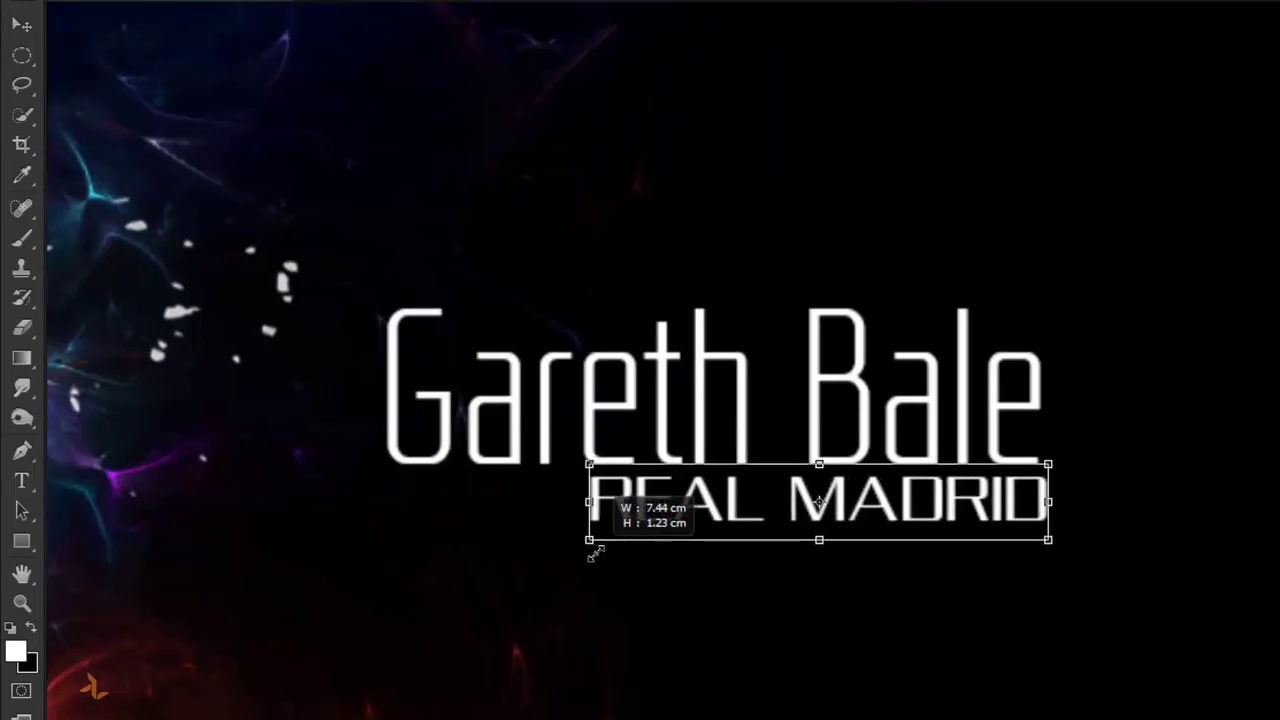
key(Return)
key(ctrl+0)
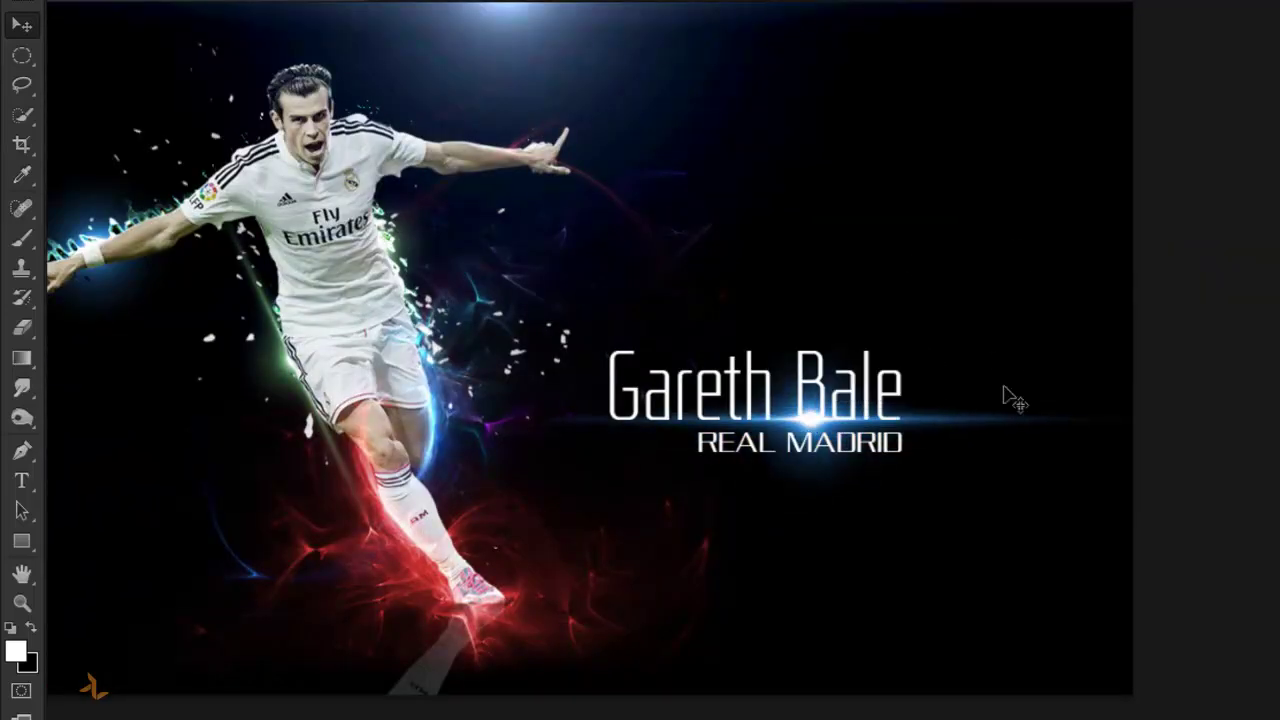
Paste the club crest as a Smart Object, shrink it and send it back one layer.
key(ctrl+v)
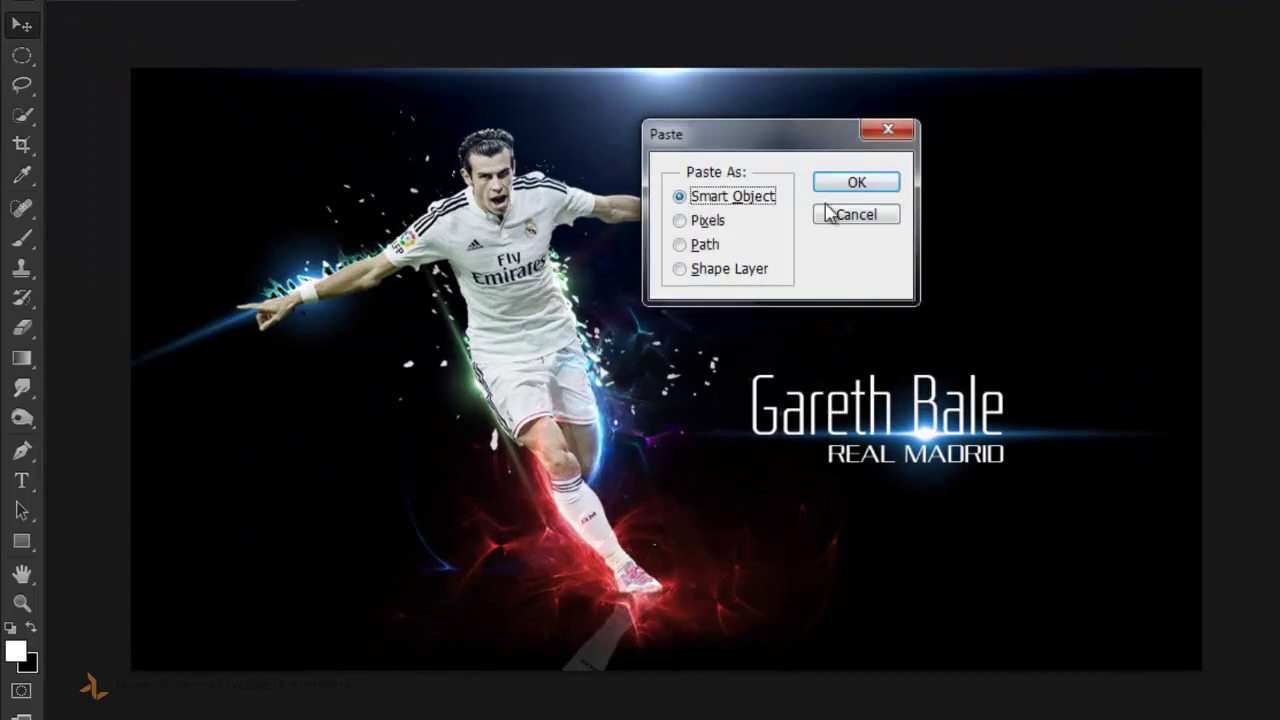
key(Return)
key(Return)
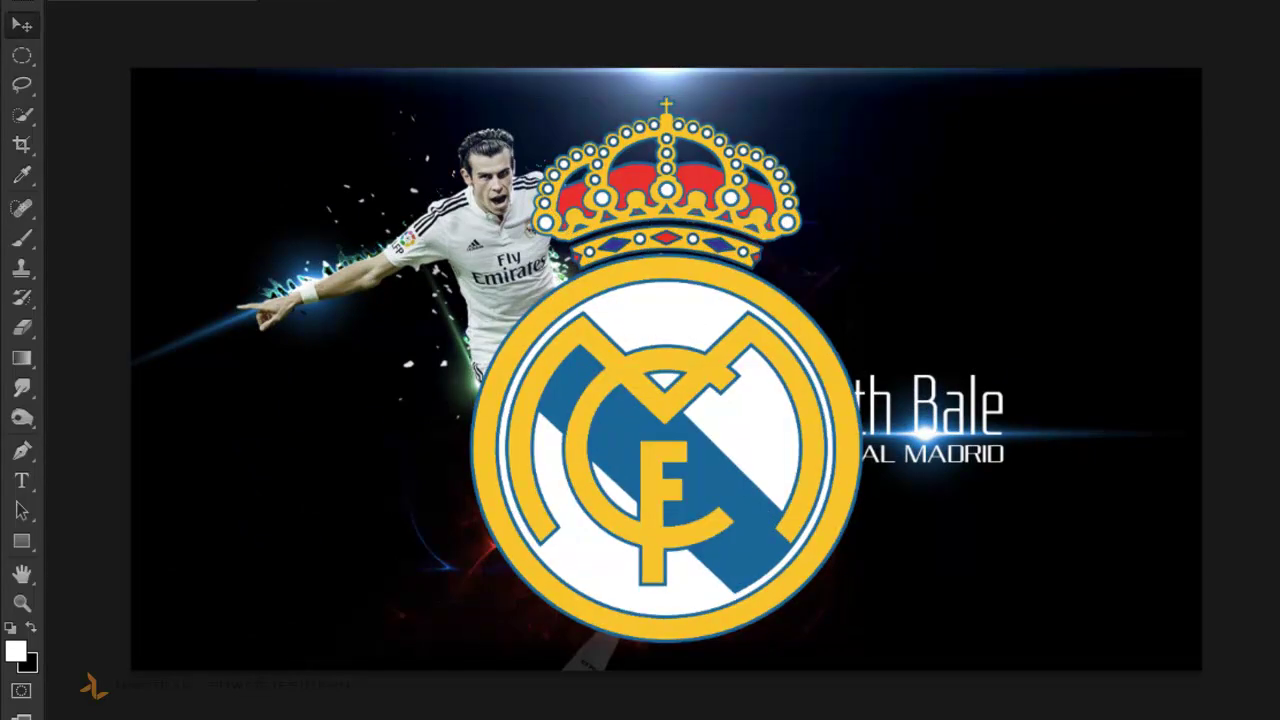
key(ctrl+t)
drag(471, 656, 537, 557)
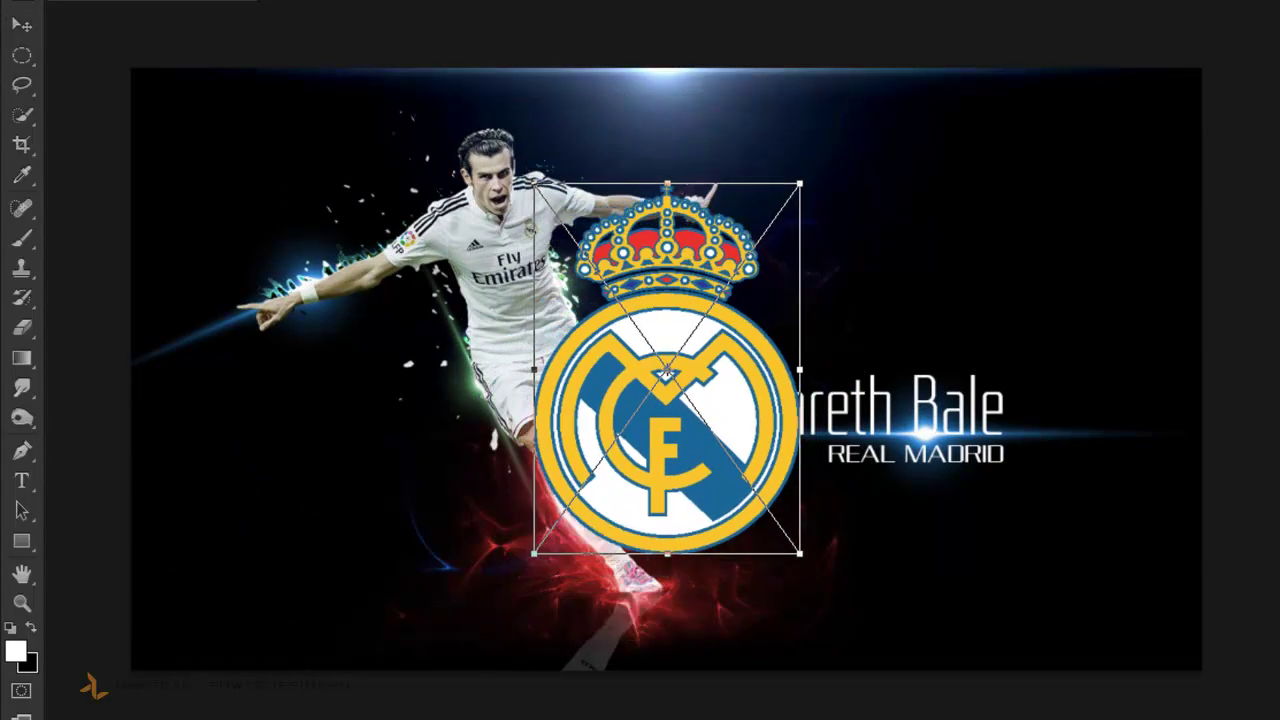
key(Return)
key(ctrl+bracketleft)
key(ctrl+bracketleft)
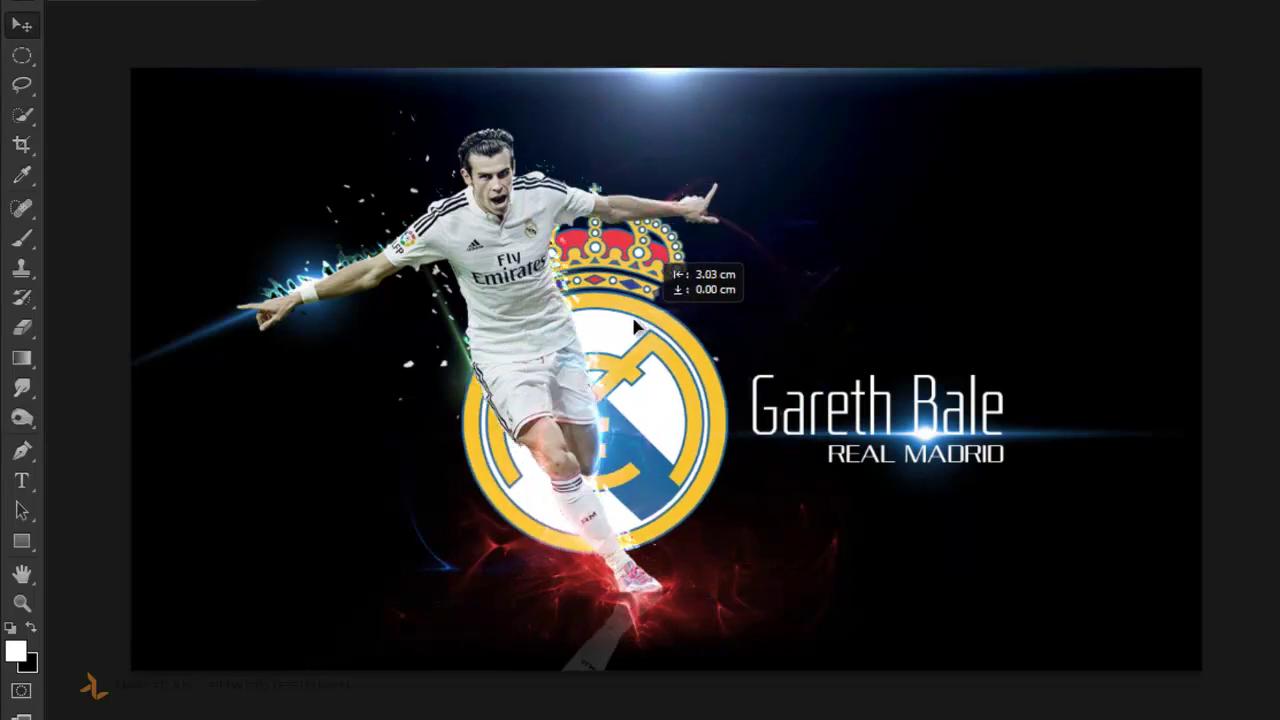
drag(723, 322, 733, 322)
Scale the crest to the title's height and place it beside Gareth Bale.
key(ctrl+t)
drag(814, 188, 755, 255)
drag(726, 340, 1120, 338)
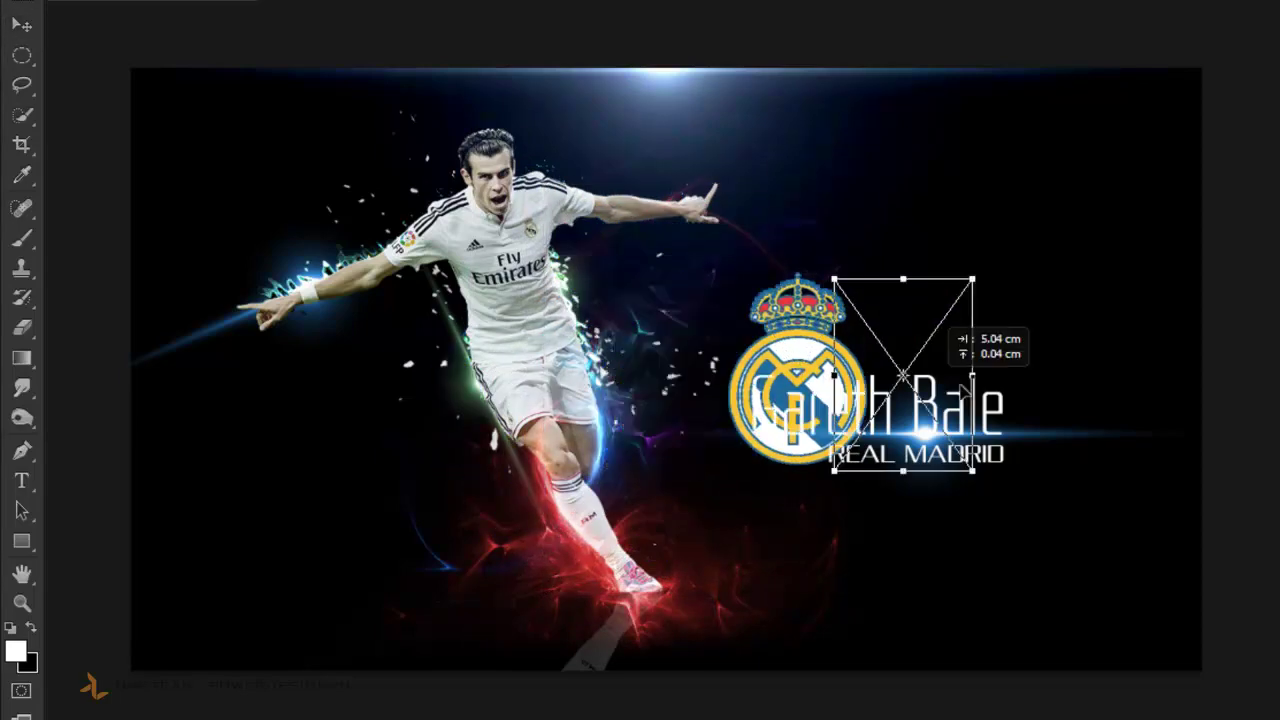
drag(1142, 272, 1088, 368)
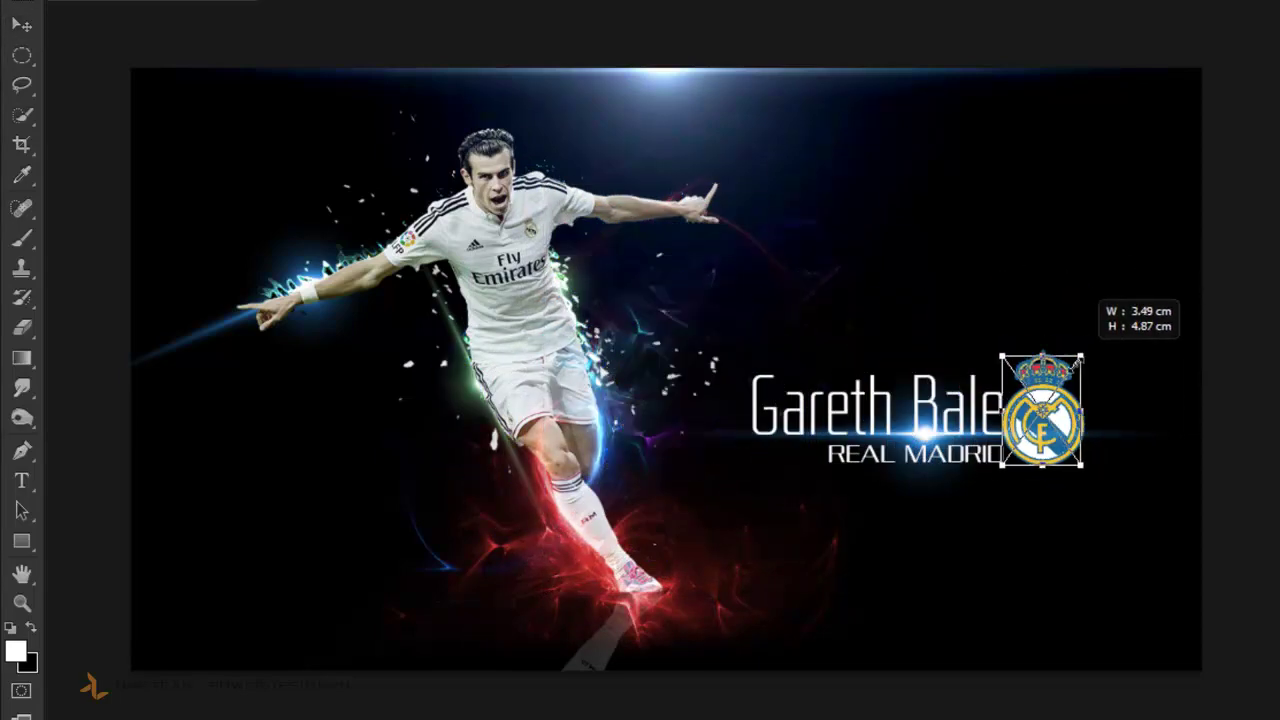
key(Return)
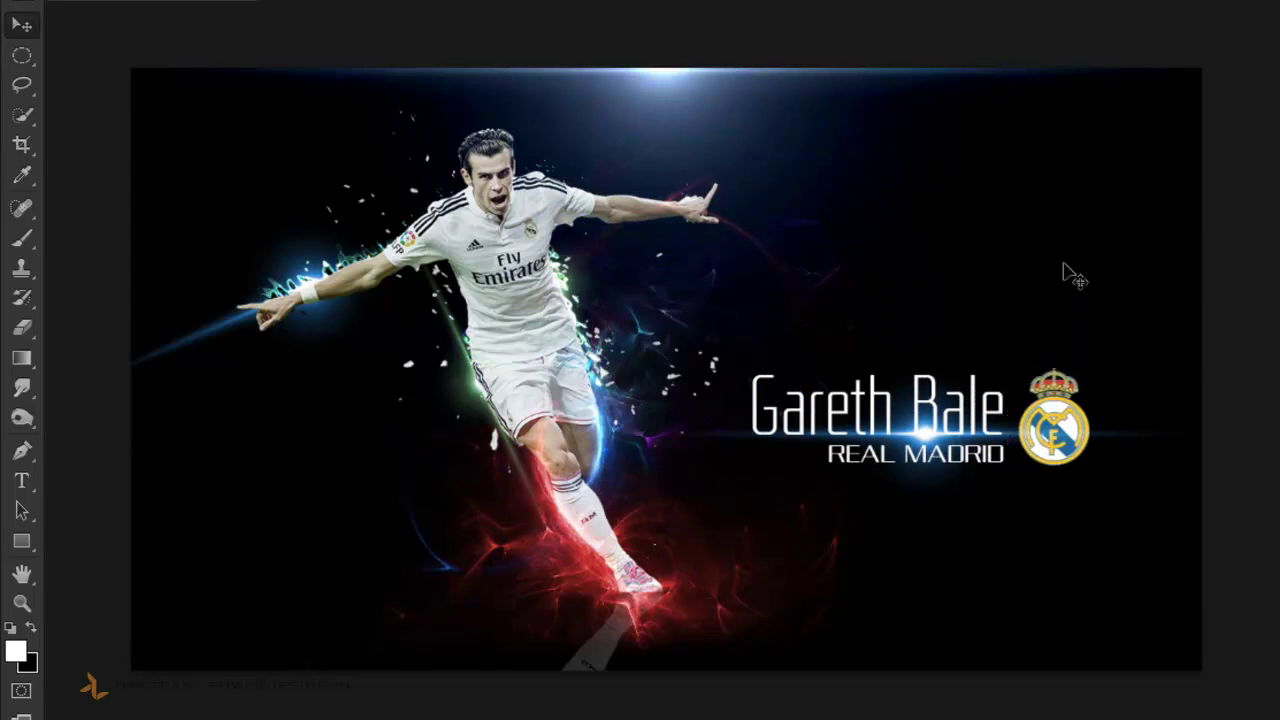
scroll(1027, 294, down, 1)
scroll(1009, 314, up, 2)
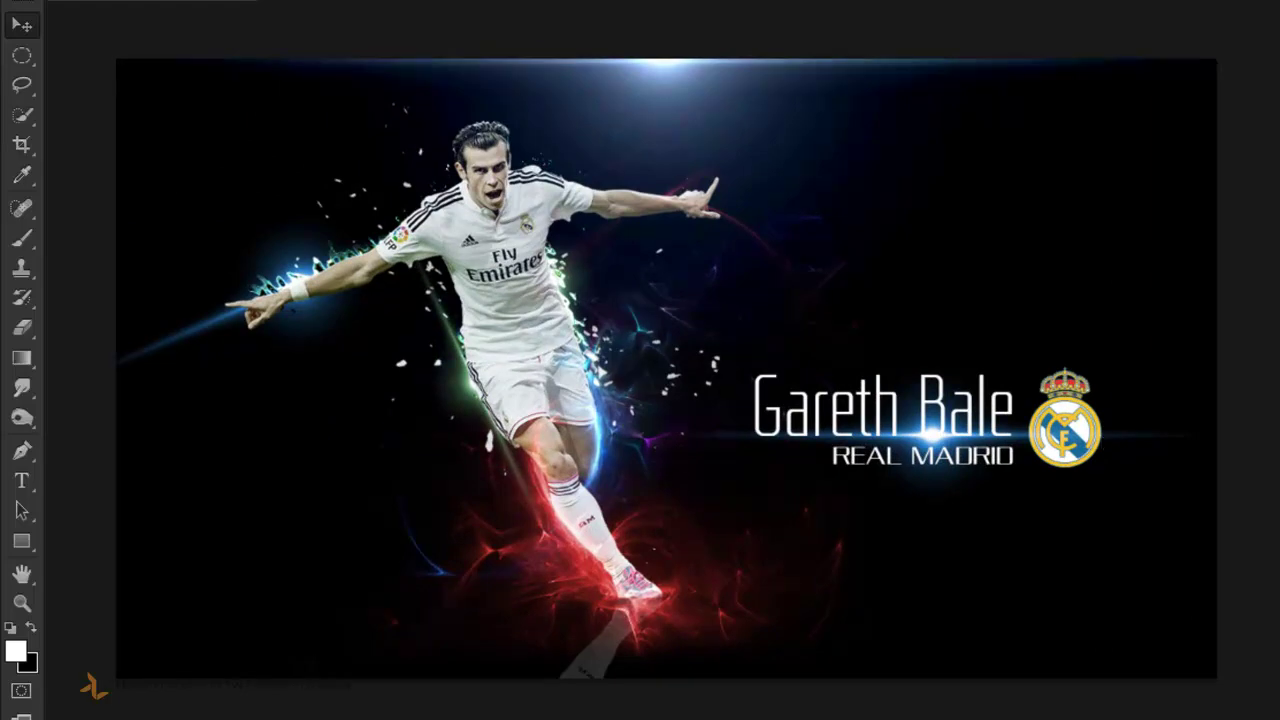
Give the crest Brightness/Contrast with Contrast 100 and Brightness -26.
right_click(1000, 150)
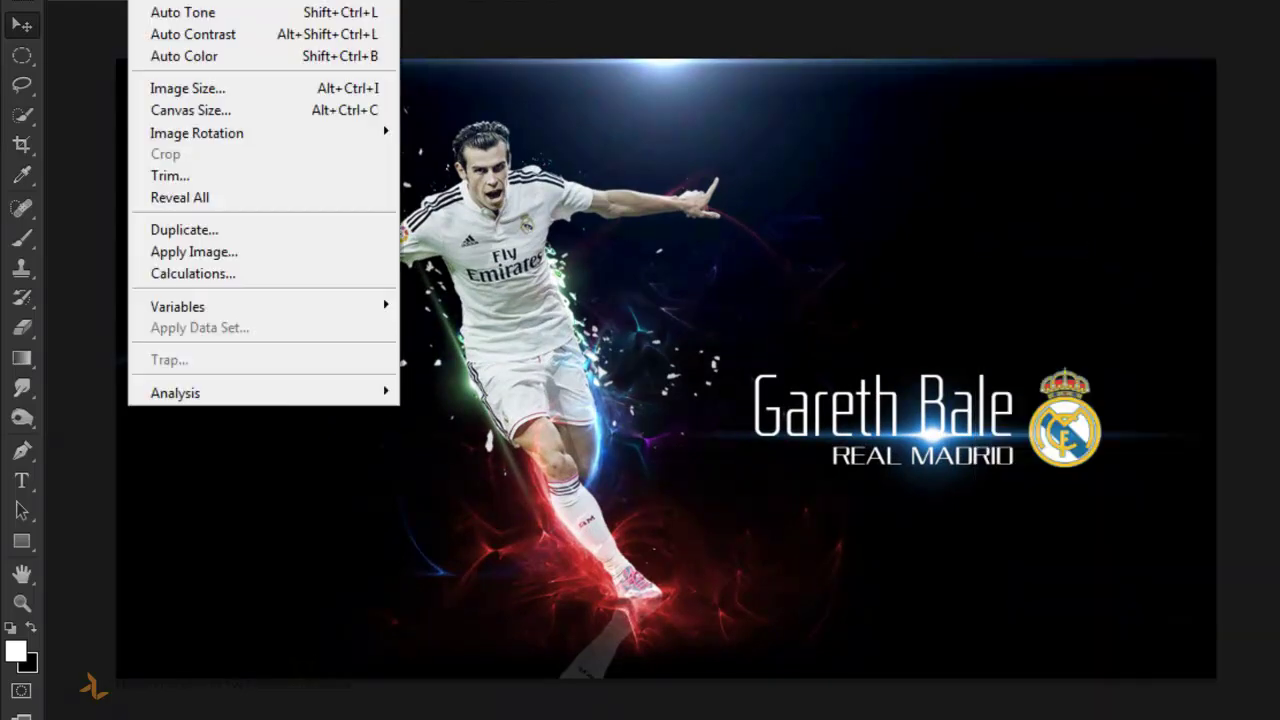
drag(193, 148, 352, 152)
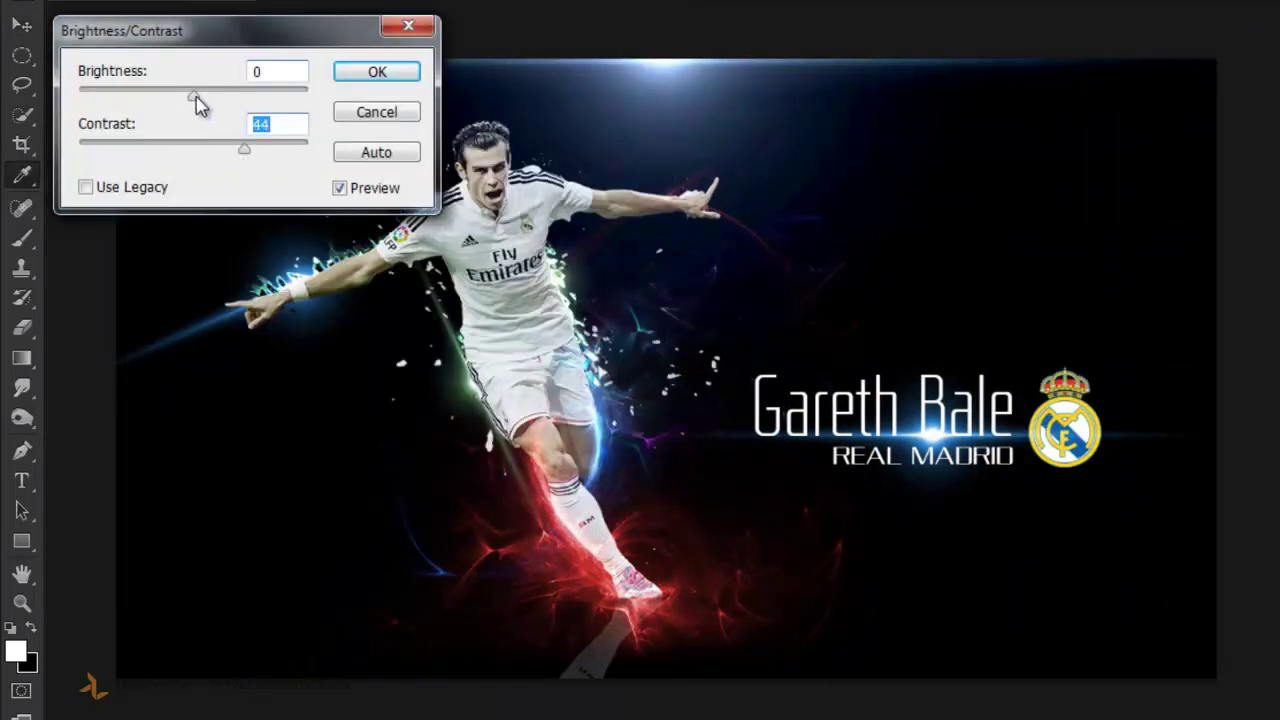
drag(196, 97, 175, 97)
key(Return)
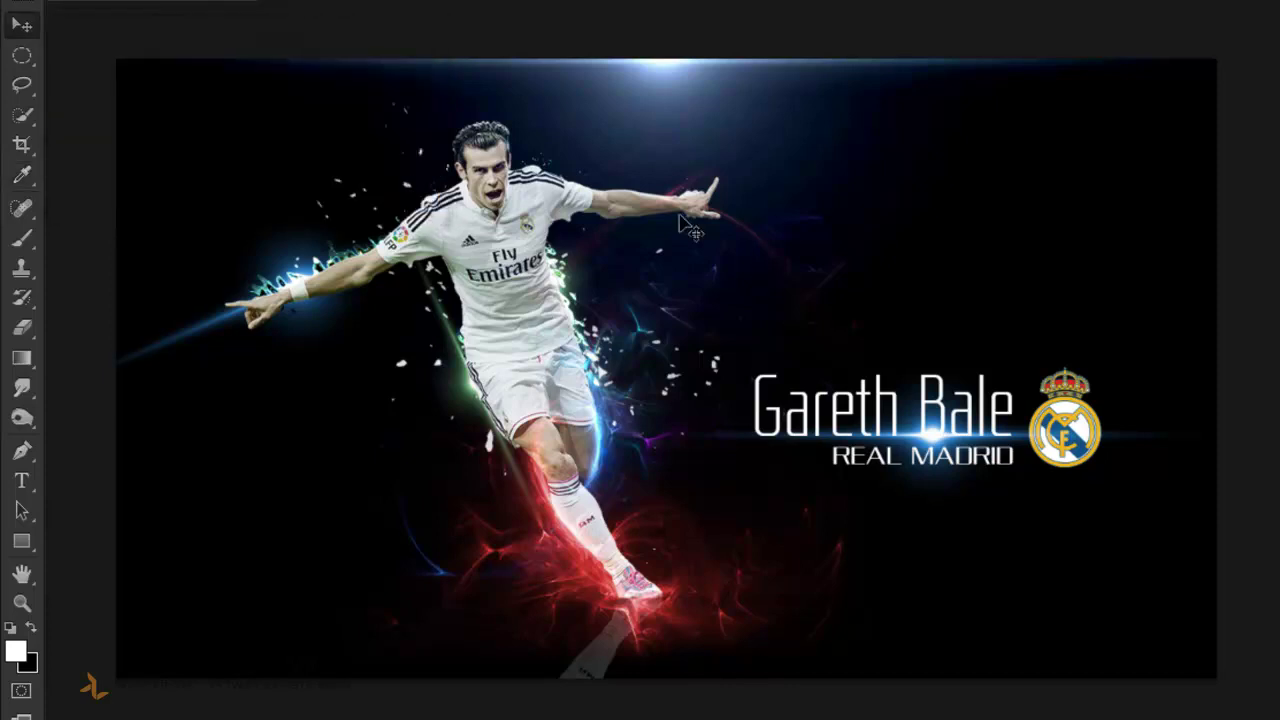
Colour the REAL MADRID text khaki and move the title block left and down.
double_click(920, 456)
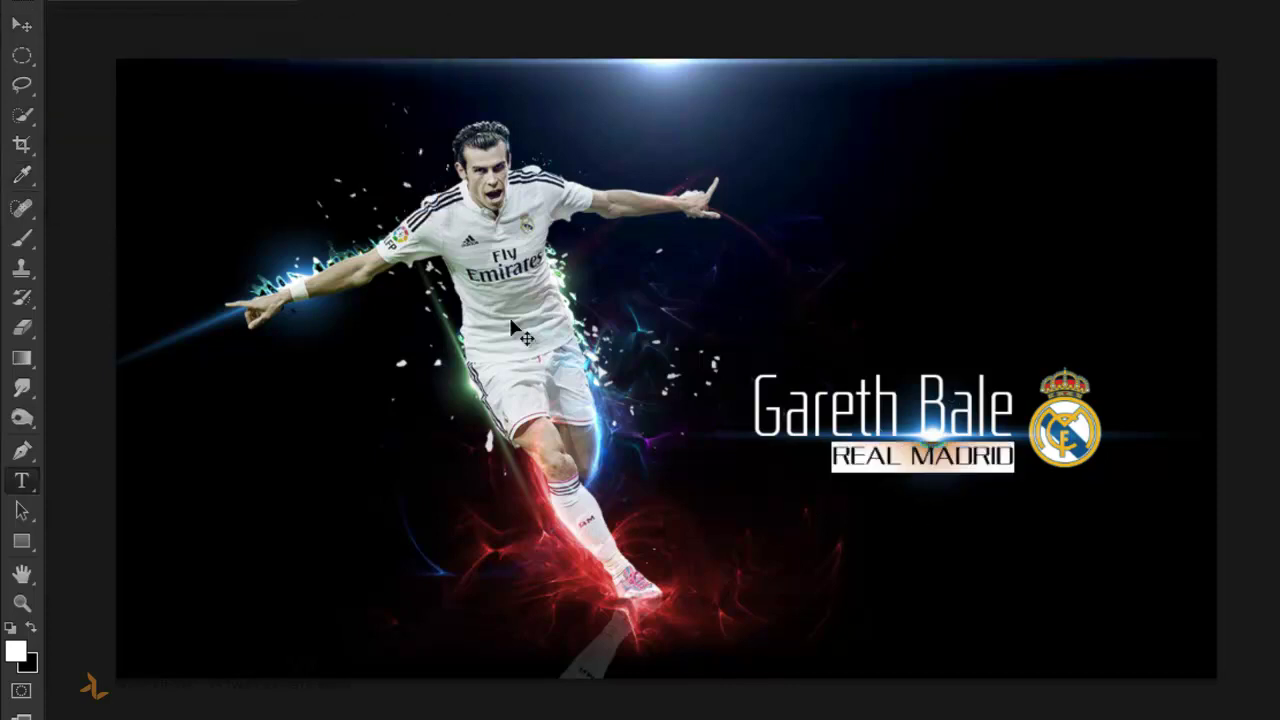
click(16, 652)
click(843, 280)
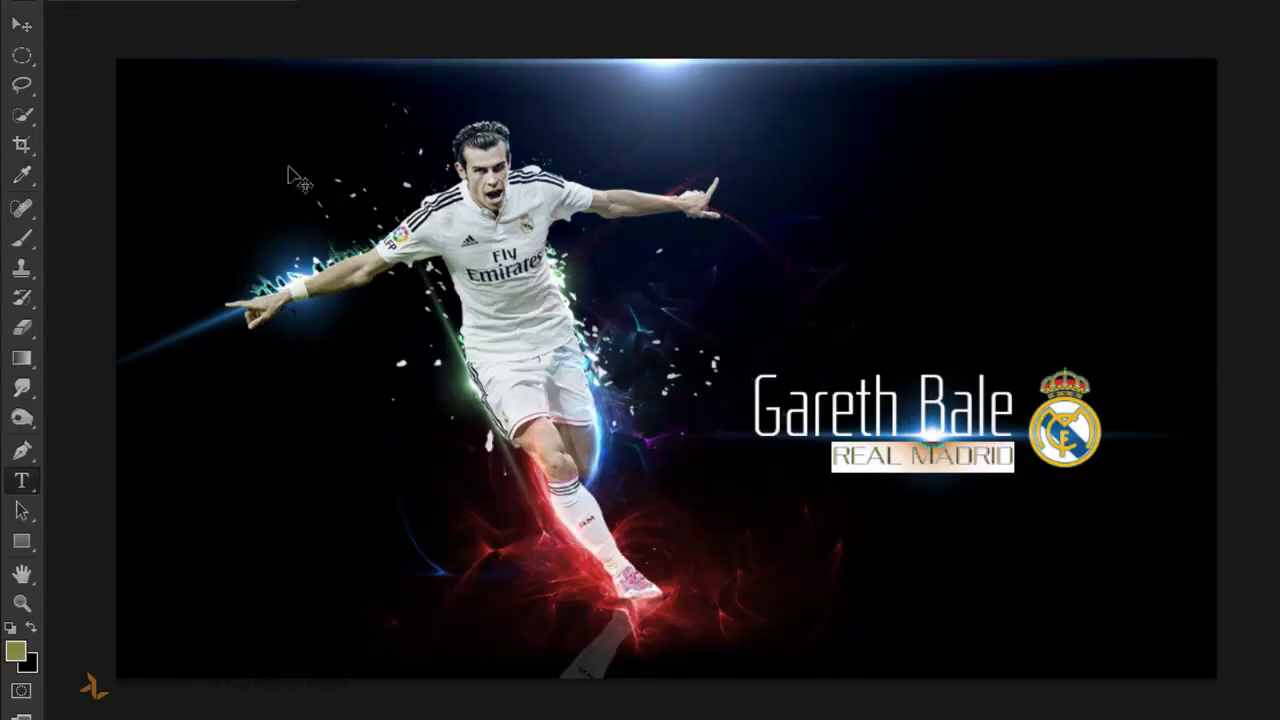
key(ctrl+Return)
key(v)
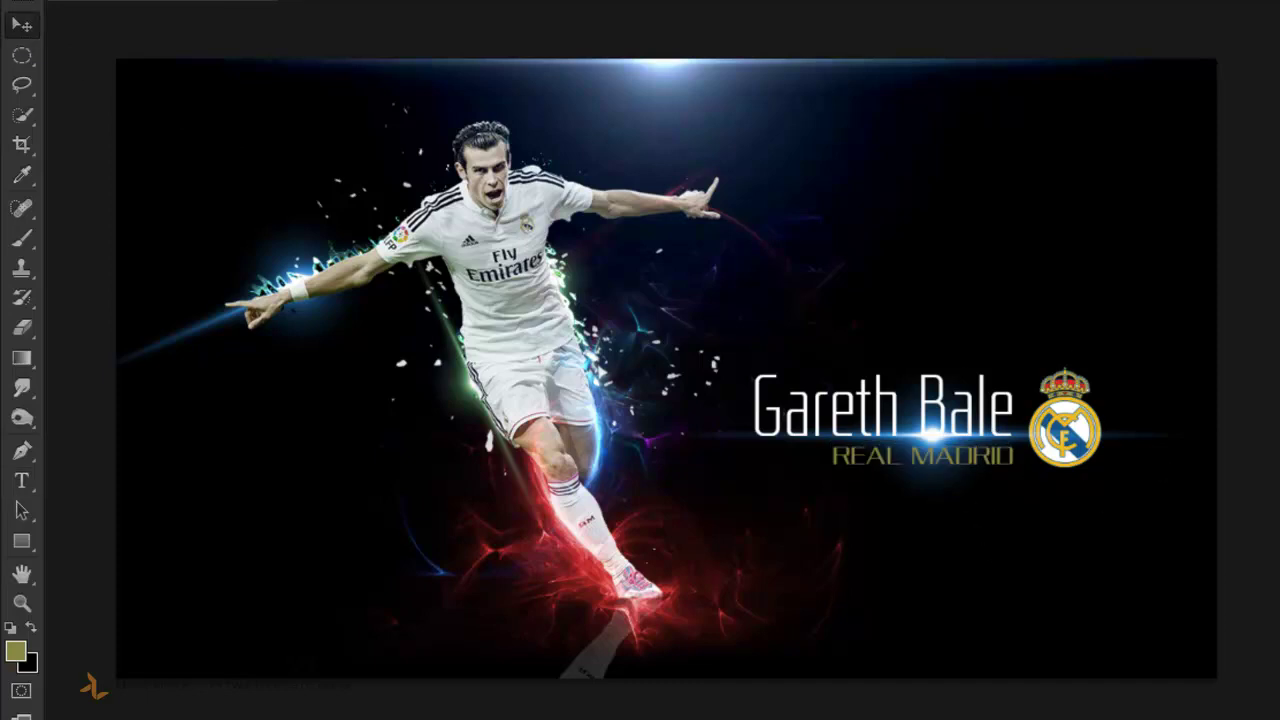
drag(1095, 430, 992, 506)
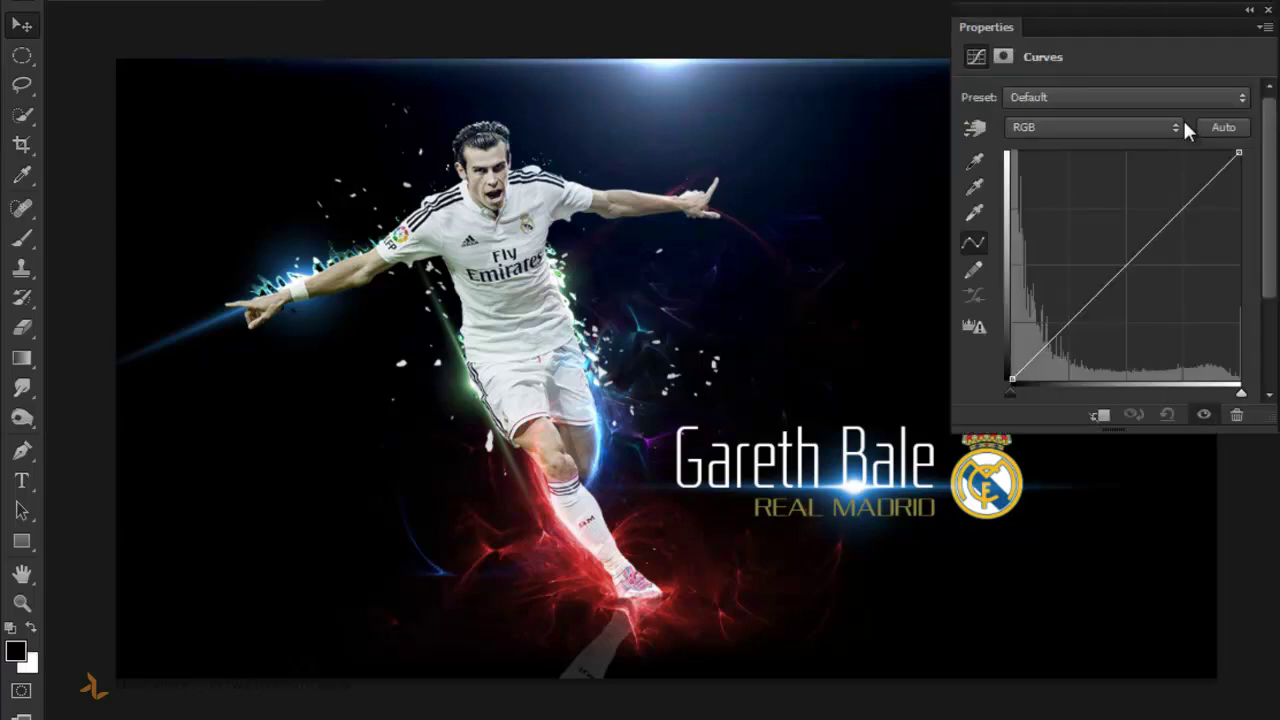
Add a Curves adjustment raising the Blue channel's shadows to tint the poster navy.
click(1090, 127)
click(1071, 200)
drag(1012, 379, 1008, 349)
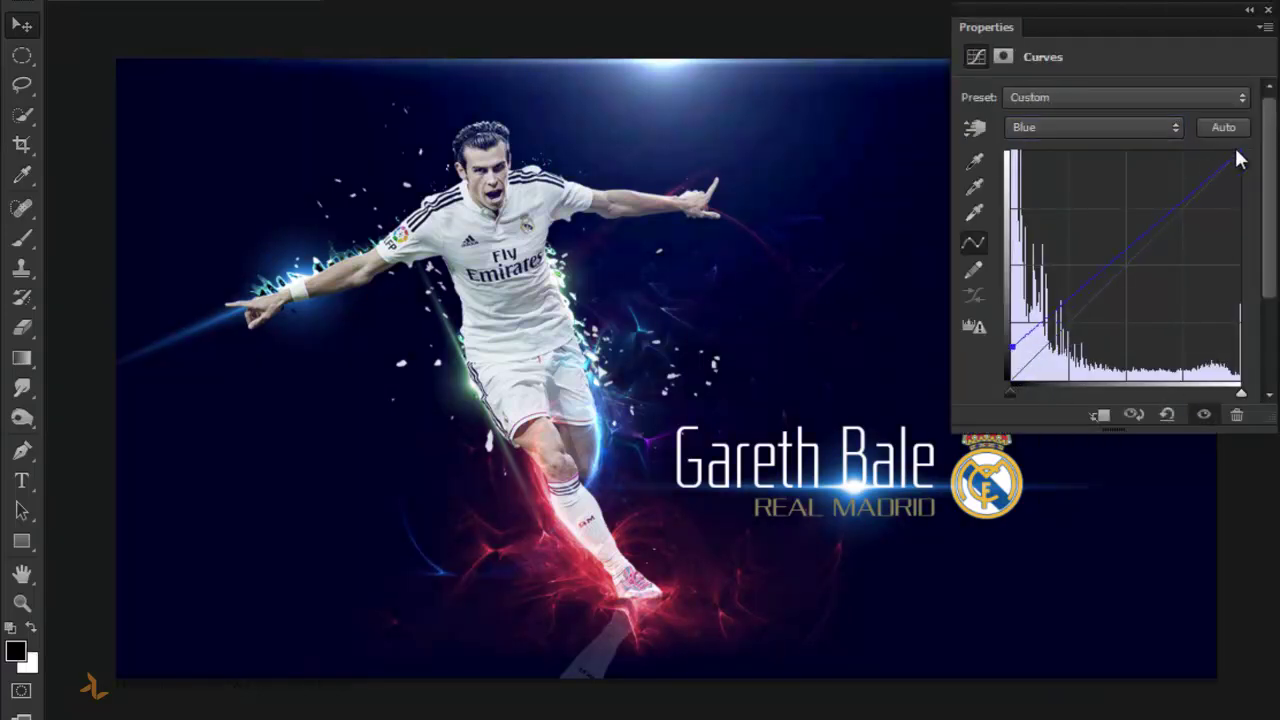
click(1268, 9)
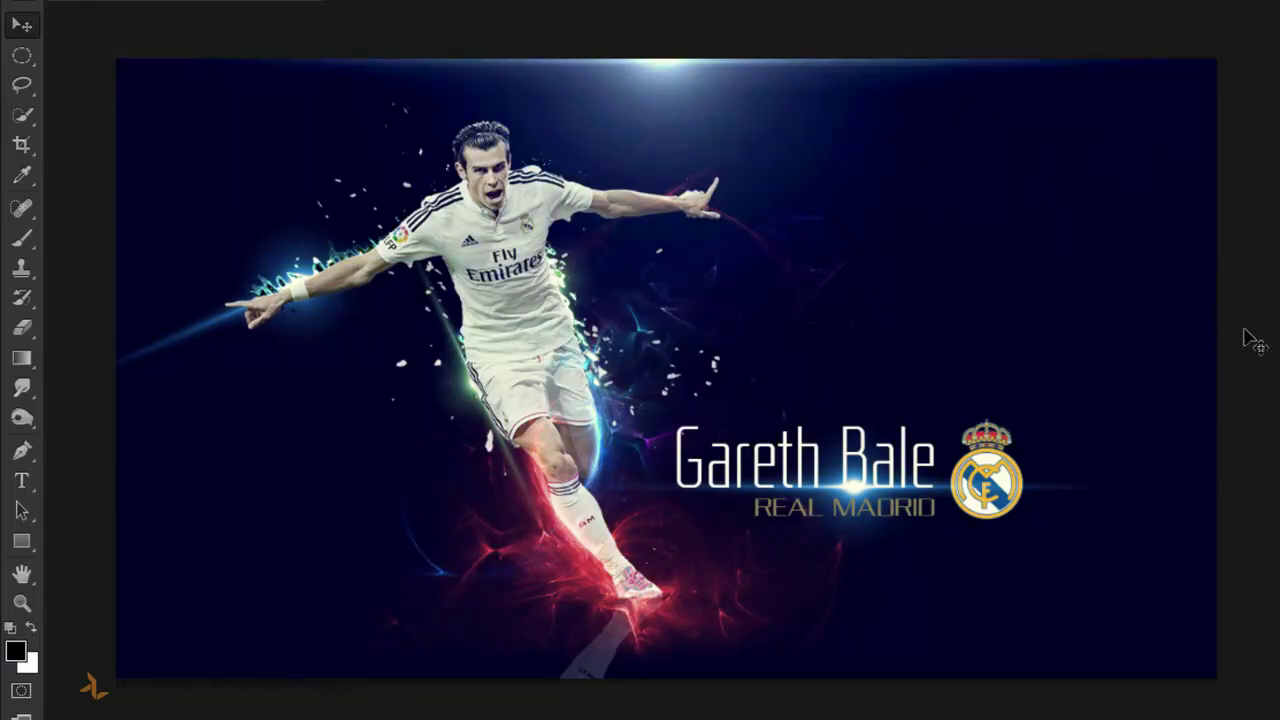